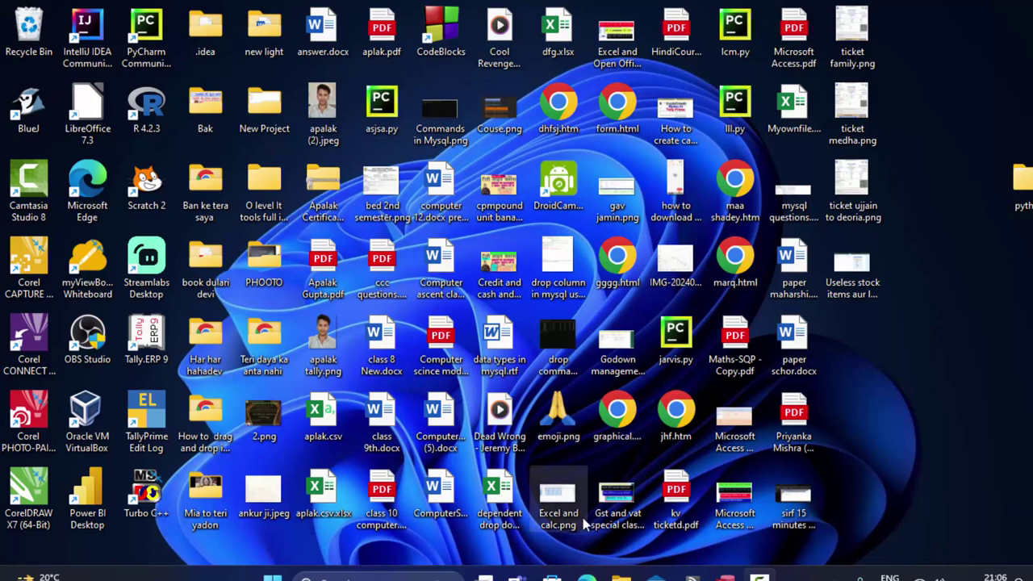
- Launch Access and create the new blank database Database263
{"action": "left_click", "coordinate": [726, 578]}
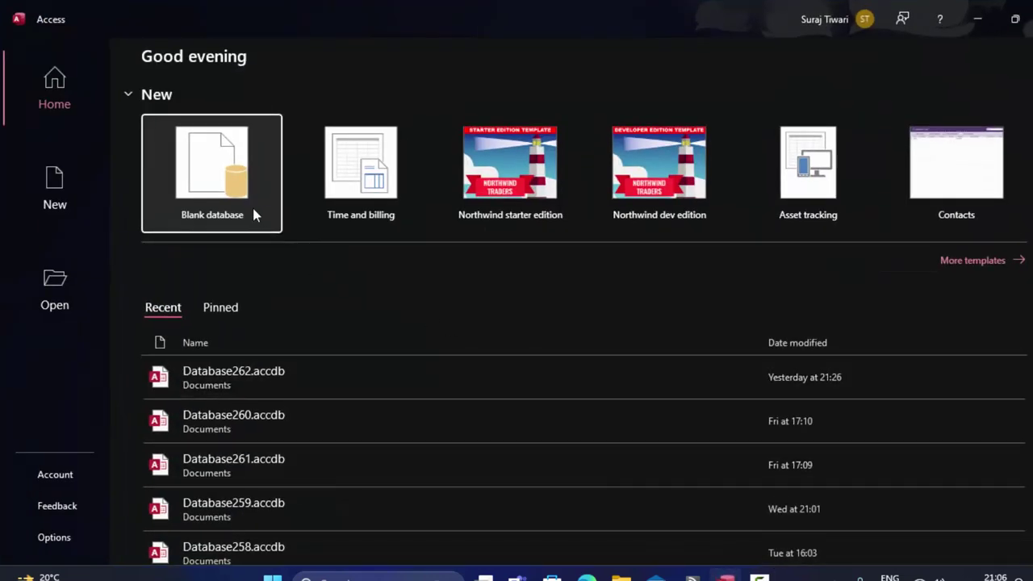
{"action": "left_click", "coordinate": [210, 158]}
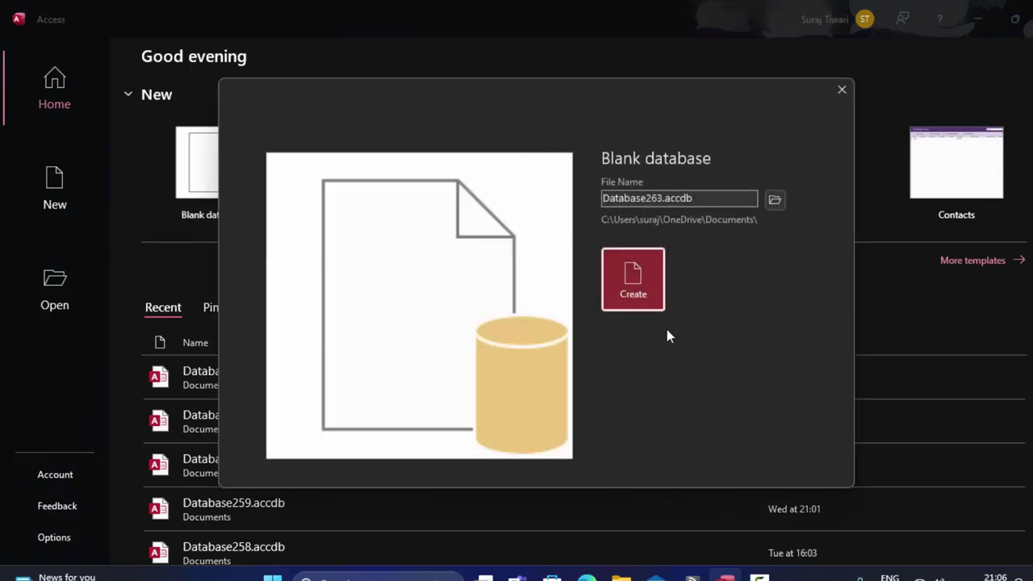
{"action": "left_click", "coordinate": [637, 303]}
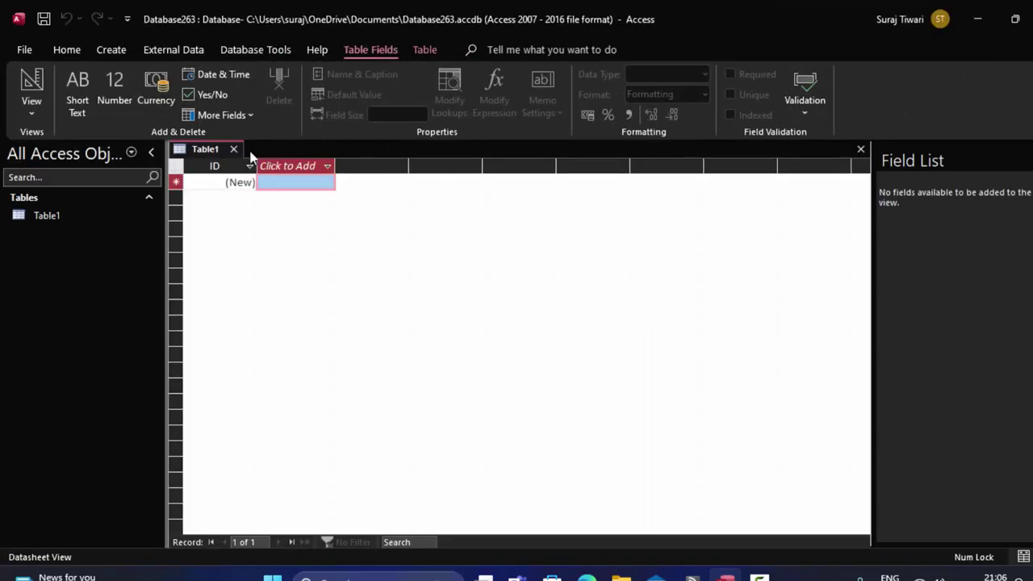
- Close Table1 and open a new Query1 in SQL View with its SELECT; text selected
{"action": "left_click", "coordinate": [238, 148]}
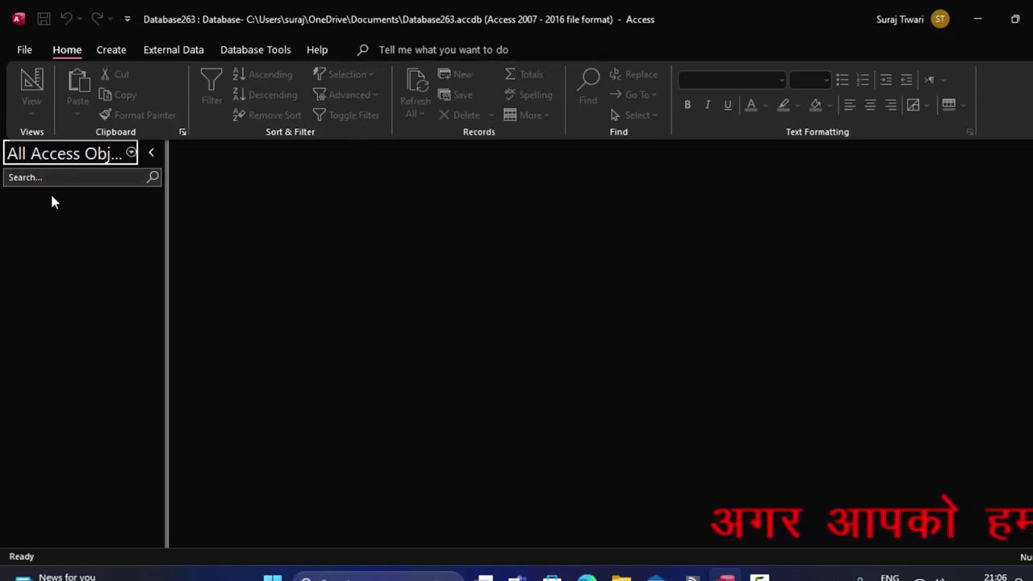
{"action": "left_click", "coordinate": [113, 49]}
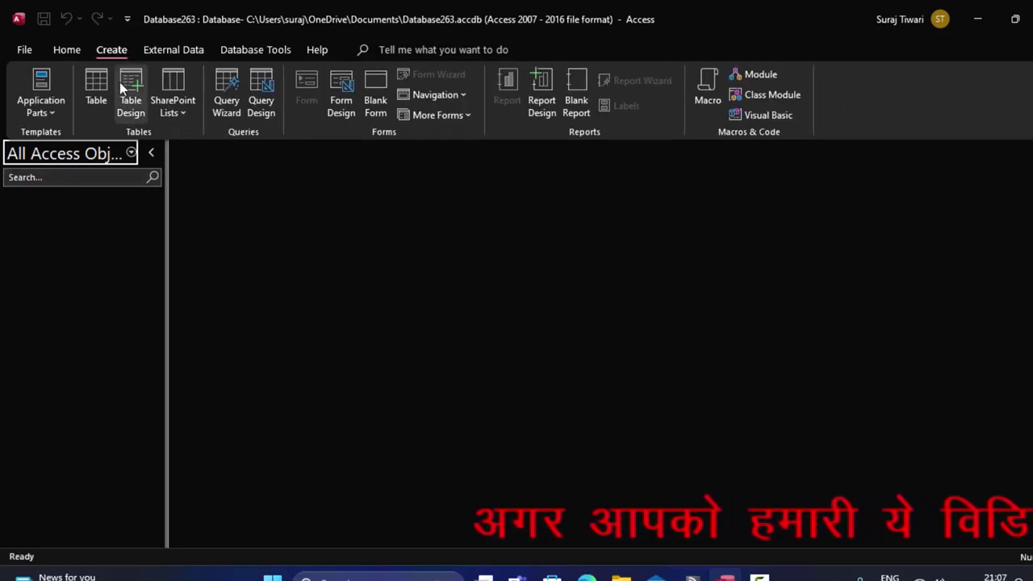
{"action": "left_click", "coordinate": [263, 85]}
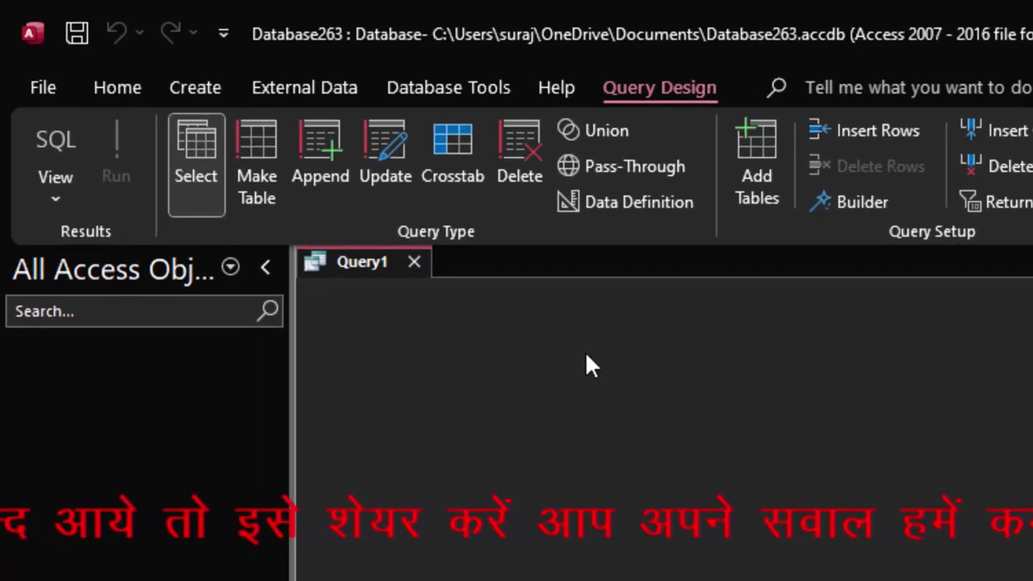
{"action": "left_click", "coordinate": [74, 146]}
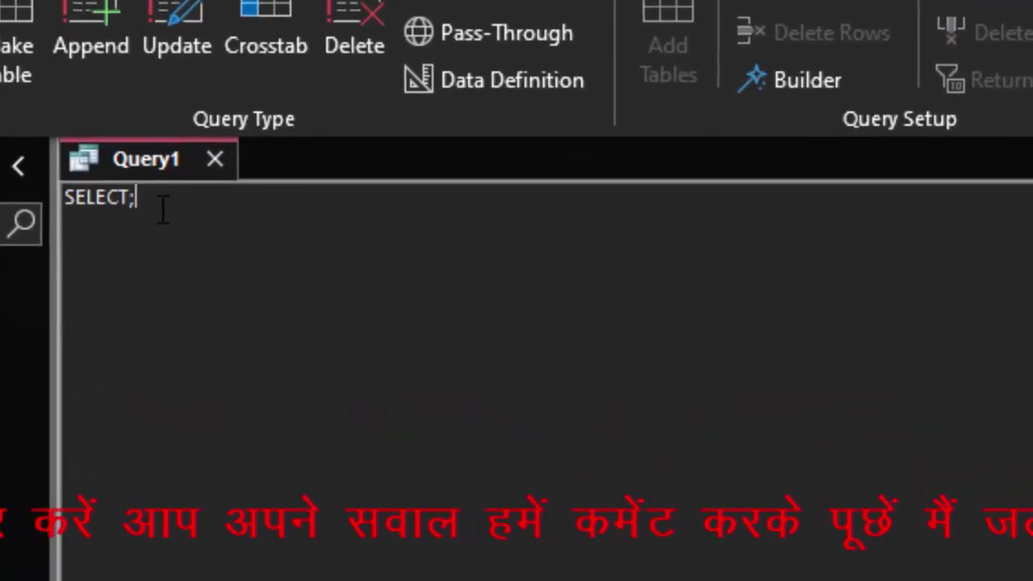
{"action": "left_click_drag", "start_coordinate": [160, 203], "coordinate": [87, 204]}
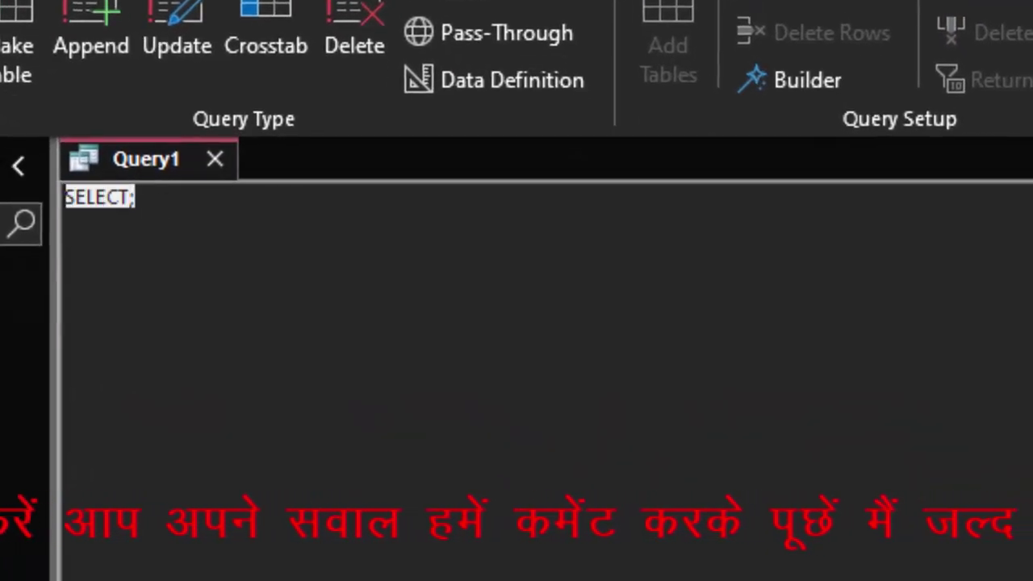
- Replace SELECT; with 'create table SchoolManagement(Roll_no int not null primary key,', correcting typos
{"action": "key", "text": "Delete"}
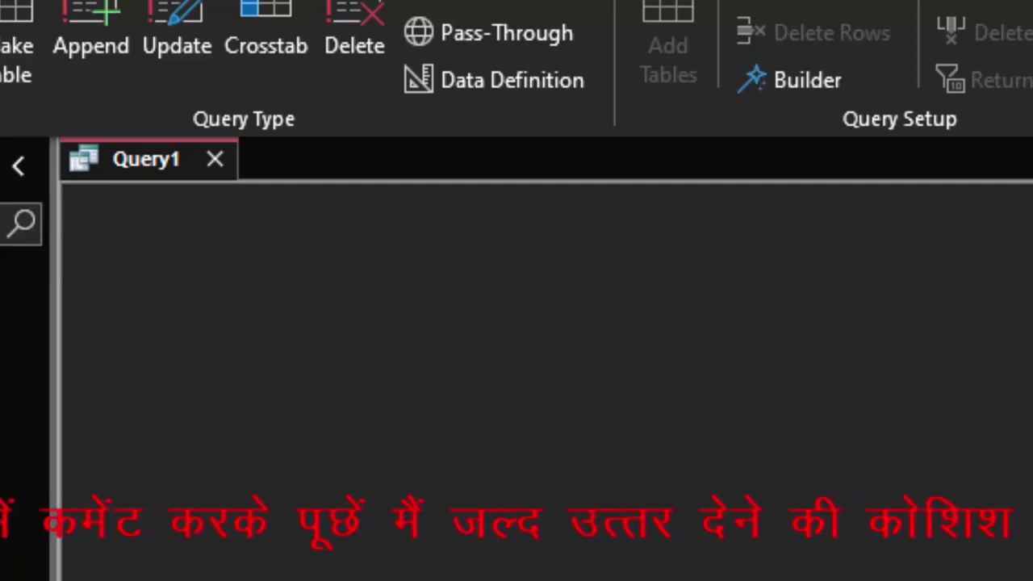
{"action": "type", "text": "create "}
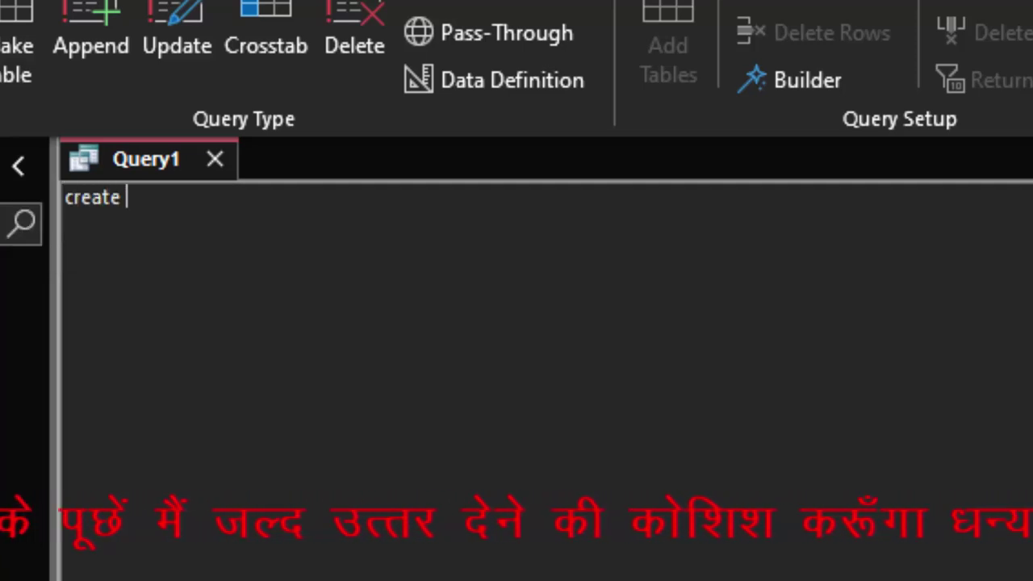
{"action": "type", "text": "tab"}
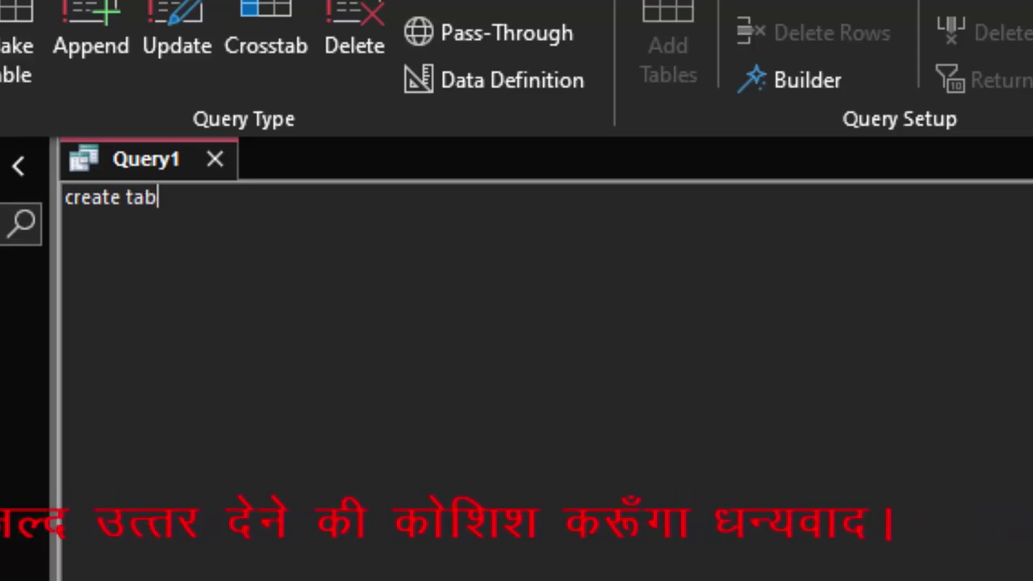
{"action": "type", "text": "le "}
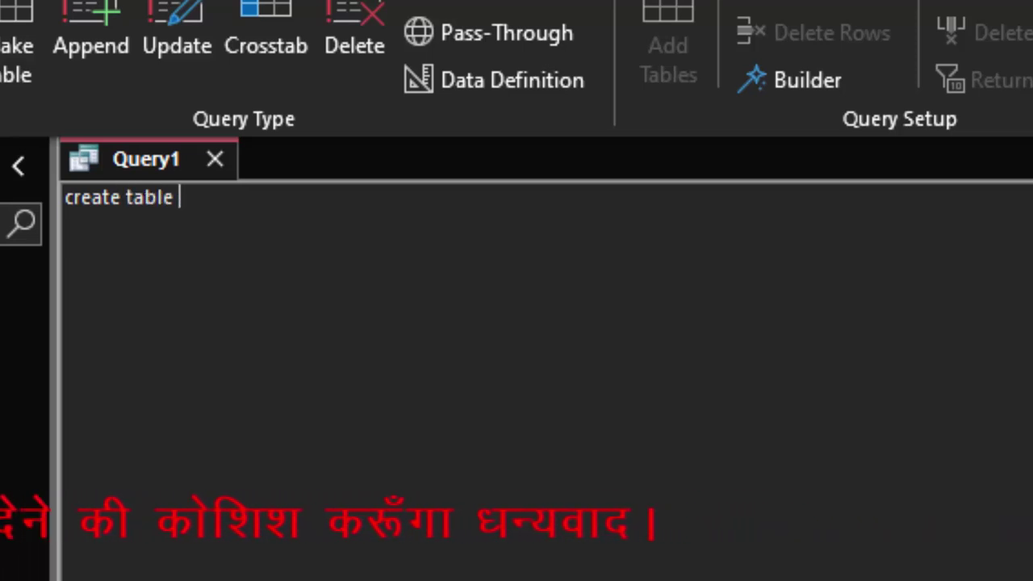
{"action": "type", "text": "Sch"}
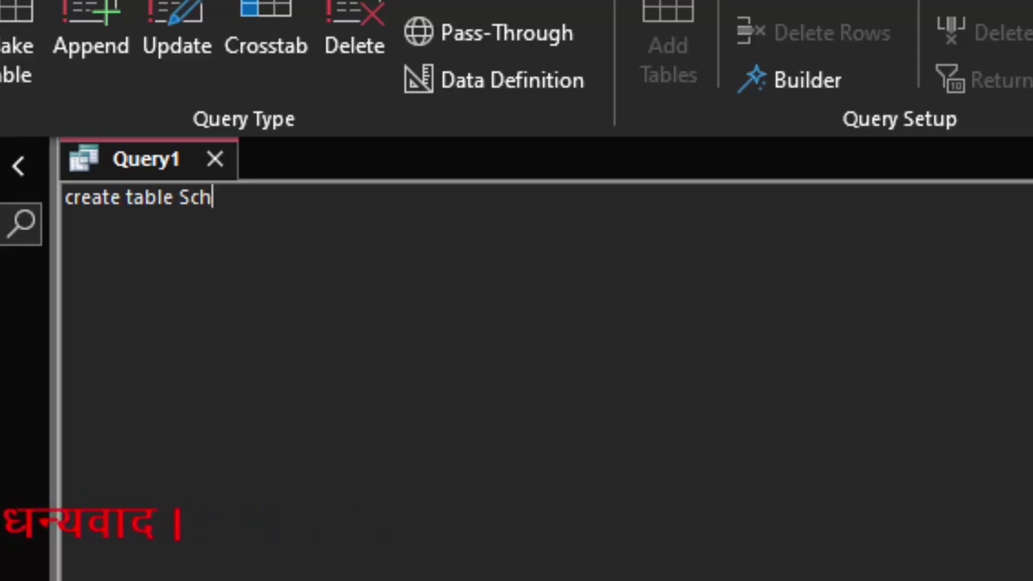
{"action": "type", "text": "oolM"}
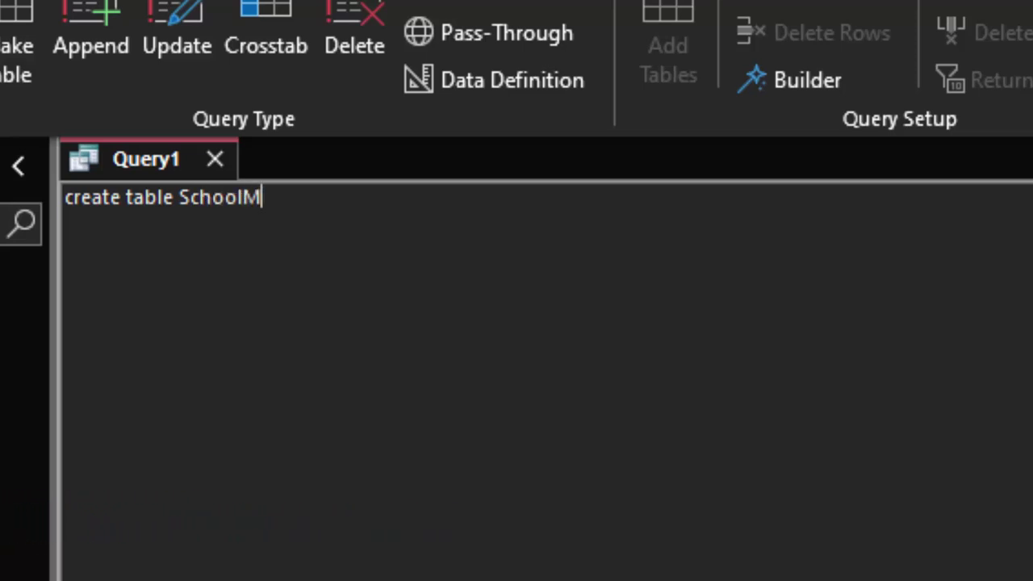
{"action": "type", "text": "anagement"}
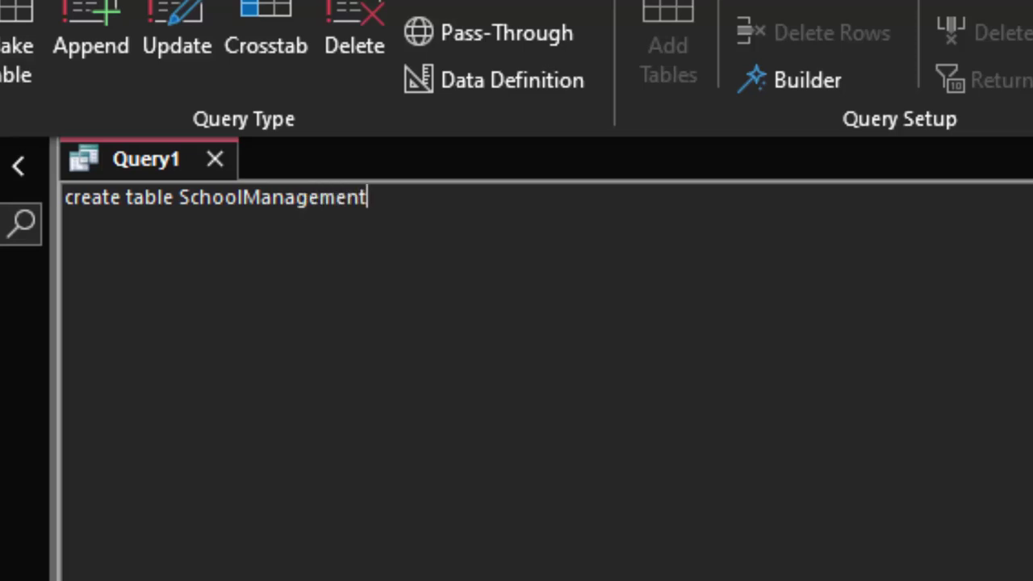
{"action": "type", "text": "("}
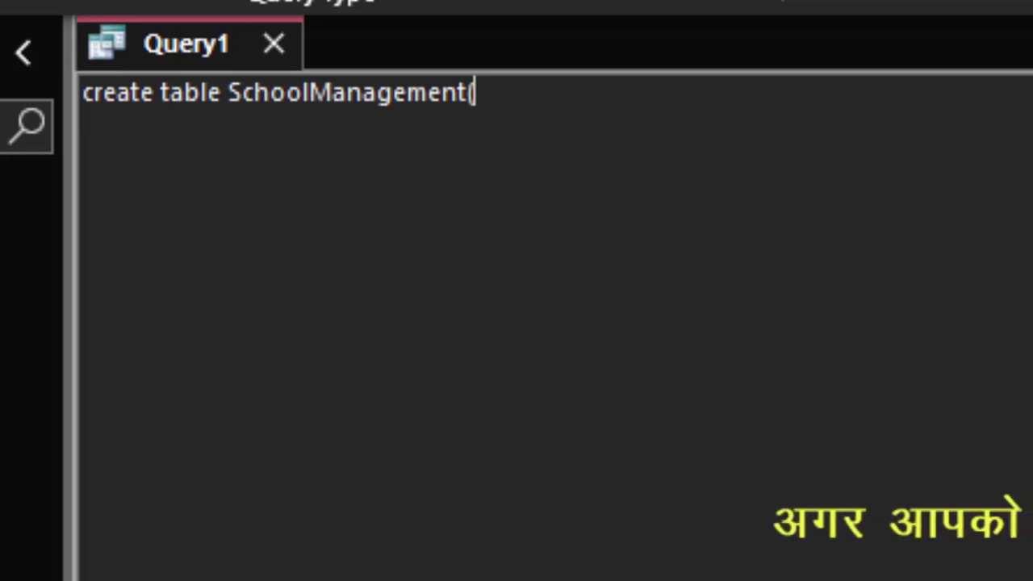
{"action": "type", "text": "Ro"}
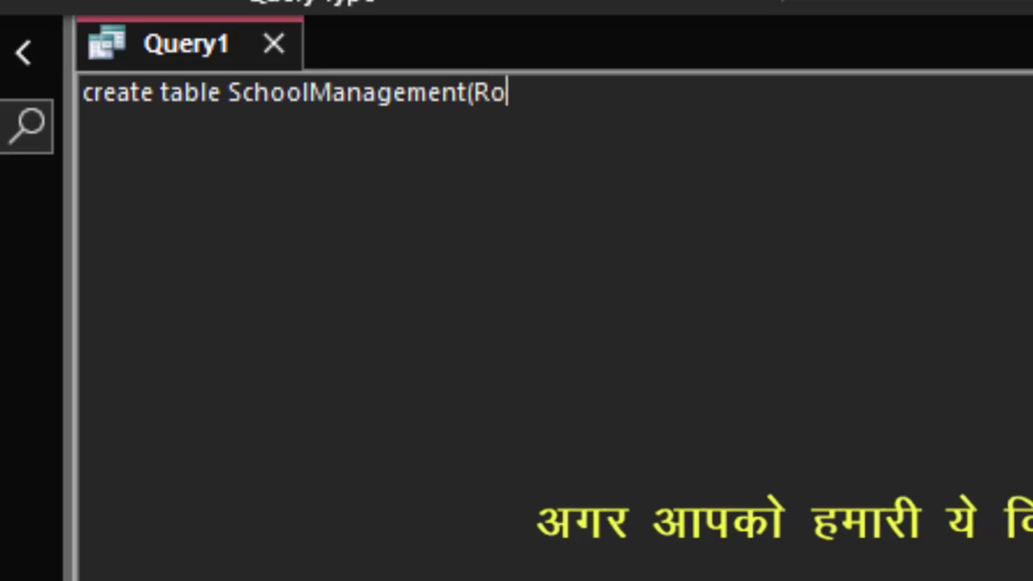
{"action": "type", "text": "ll_n"}
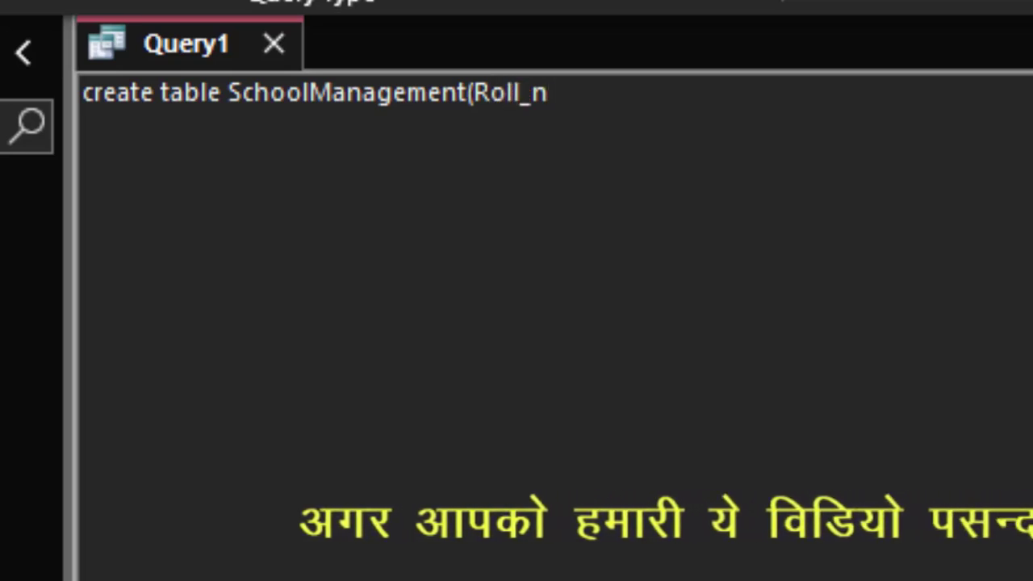
{"action": "type", "text": "o int "}
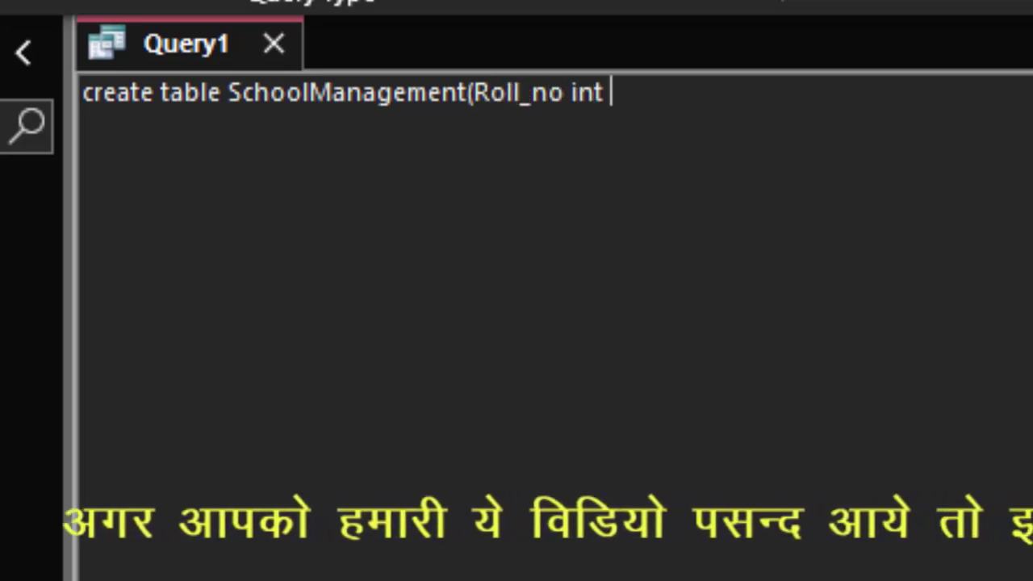
{"action": "type", "text": "not n"}
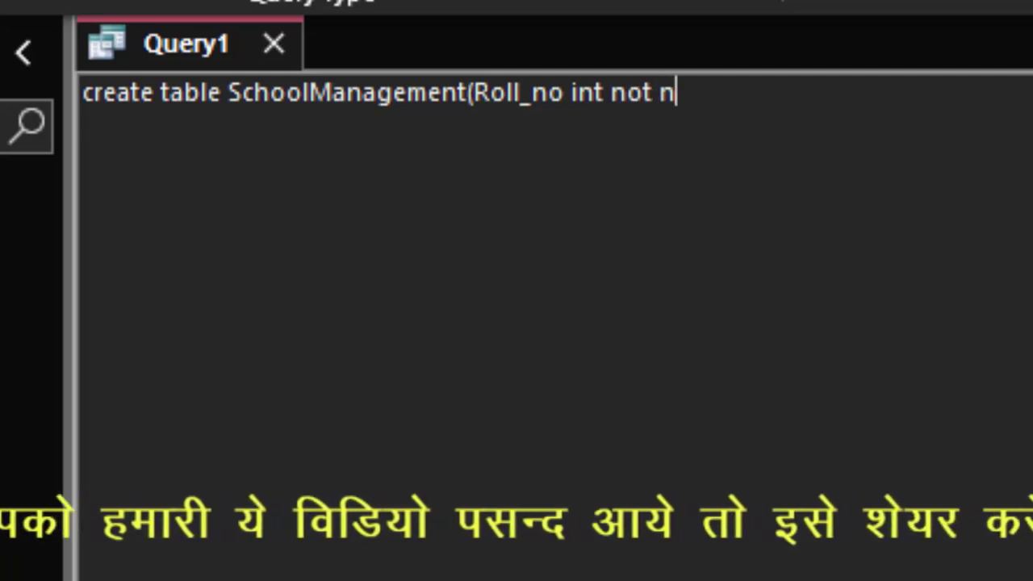
{"action": "type", "text": "ut"}
{"action": "key", "text": "BackSpace"}
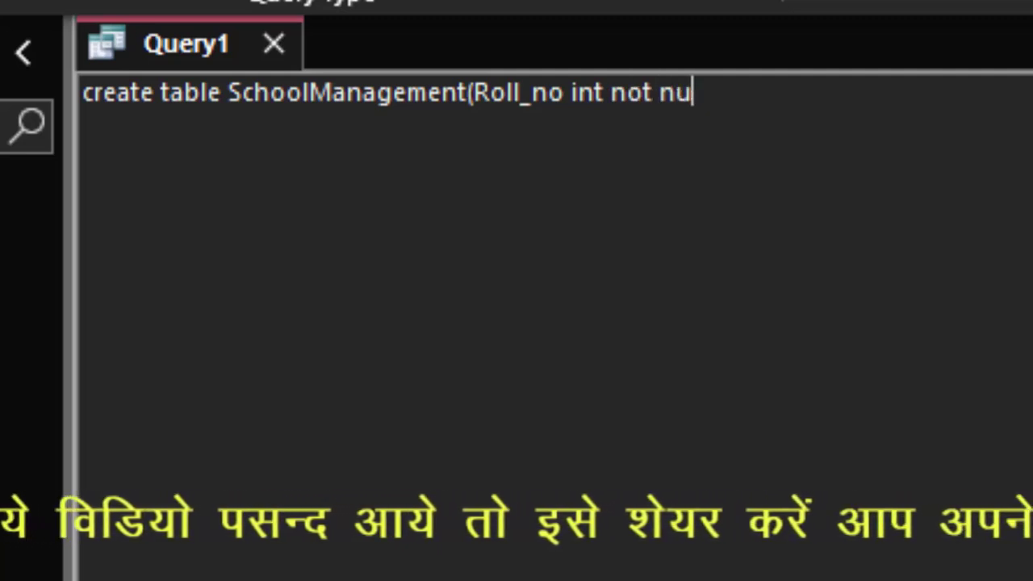
{"action": "type", "text": "ll pro"}
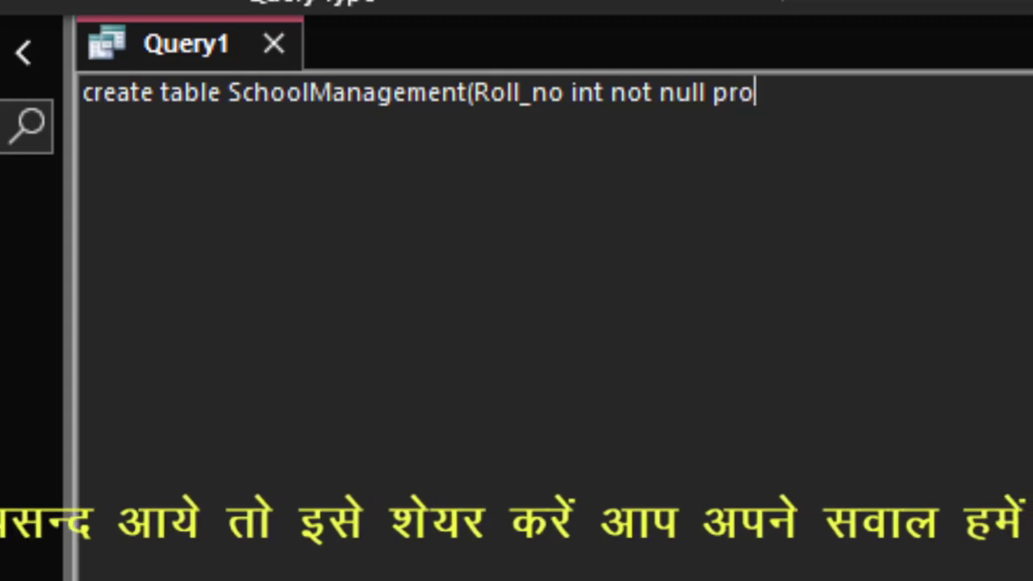
{"action": "key", "text": "BackSpace"}
{"action": "type", "text": "im"}
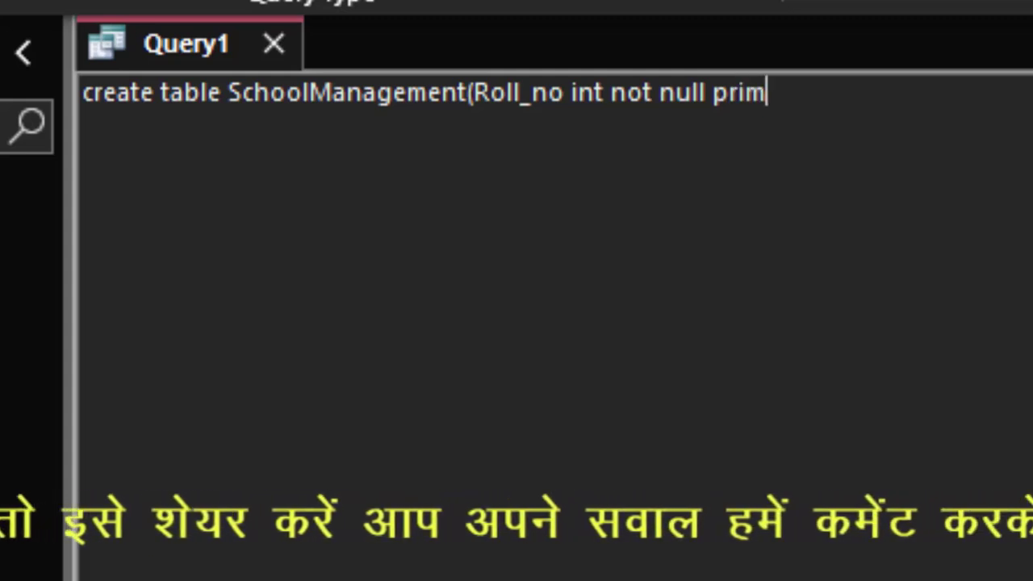
{"action": "type", "text": "ary ke"}
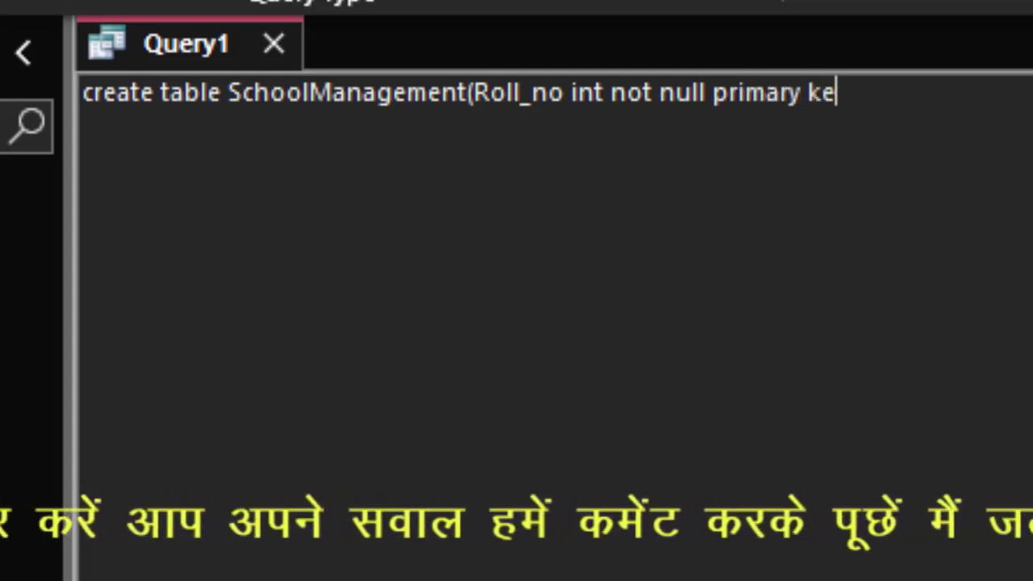
{"action": "type", "text": "y"}
{"action": "type", "text": ","}
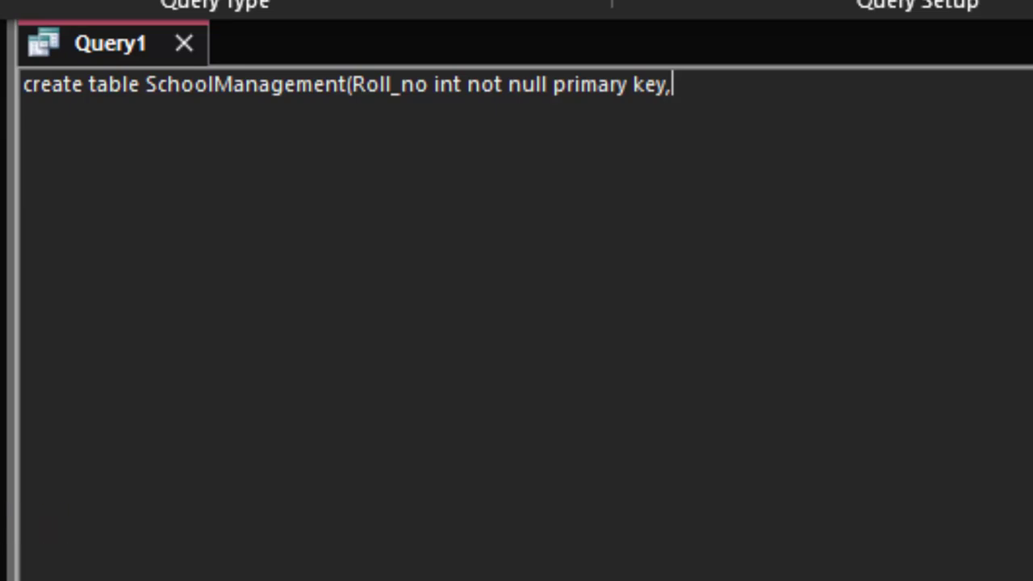
- Add Name_of_Student text and Computer, English, Maths, Science int columns, closing with ');'
{"action": "type", "text": "Name_"}
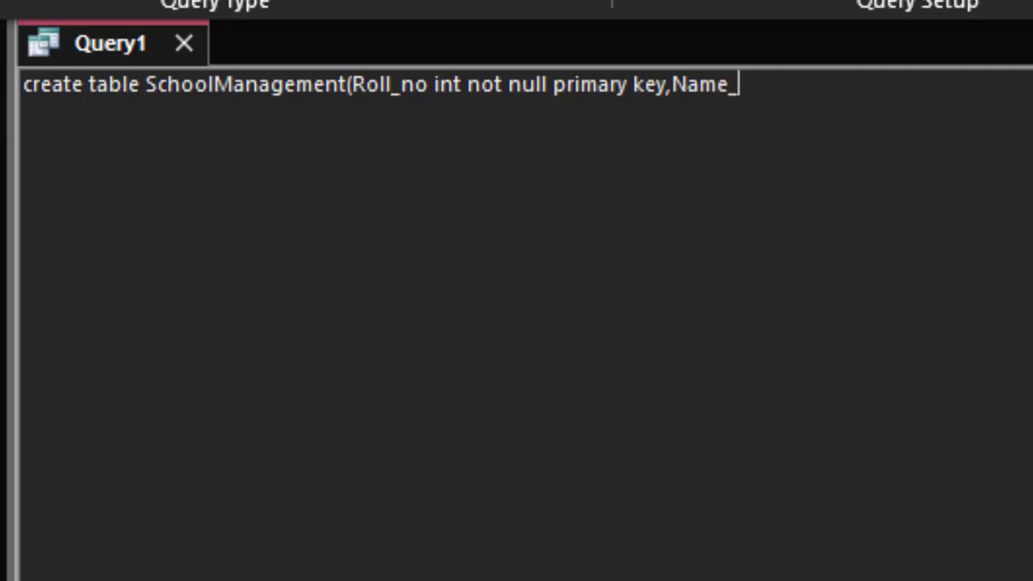
{"action": "type", "text": "of_St"}
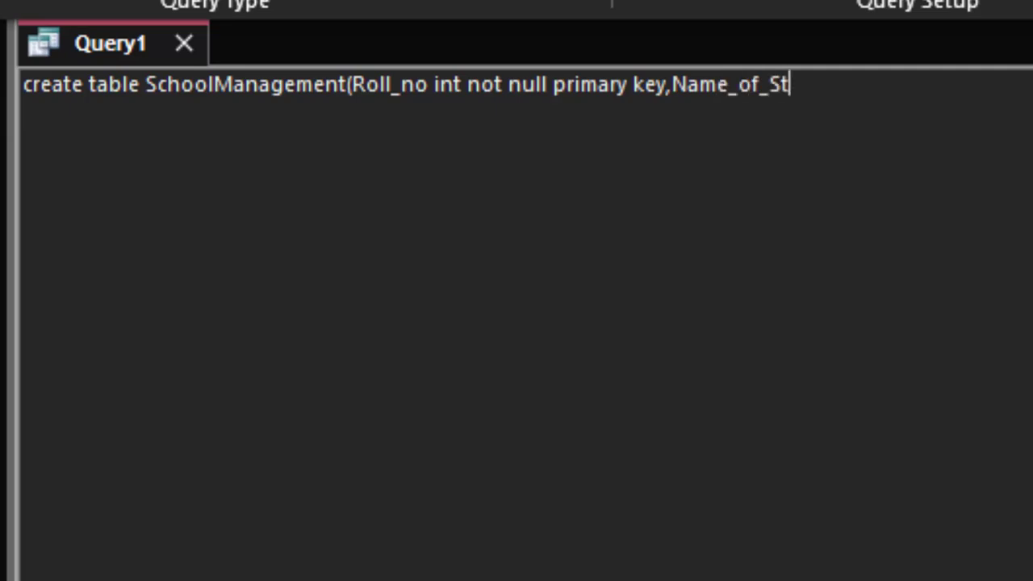
{"action": "type", "text": "udent"}
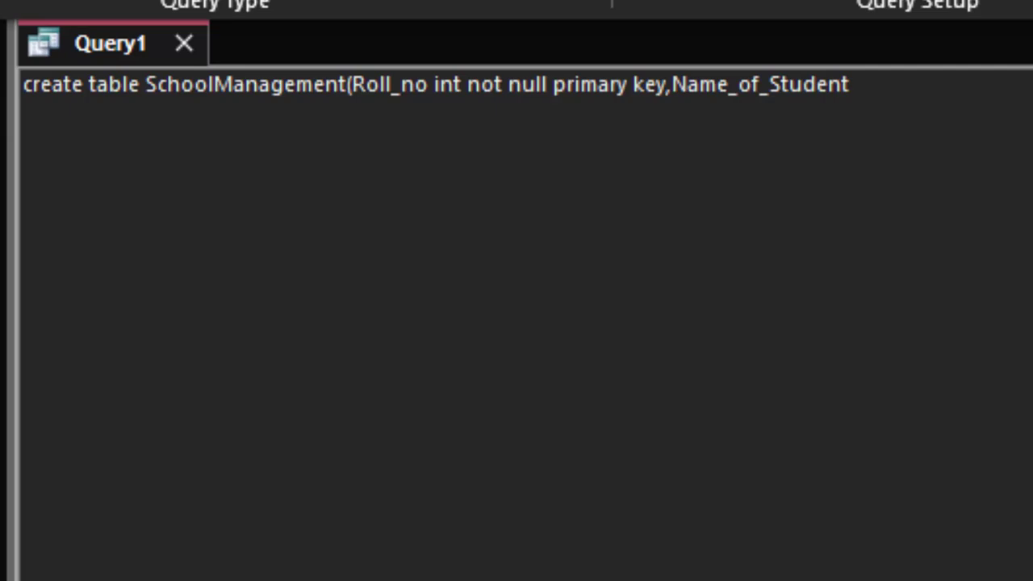
{"action": "type", "text": " t"}
{"action": "type", "text": "ext,"}
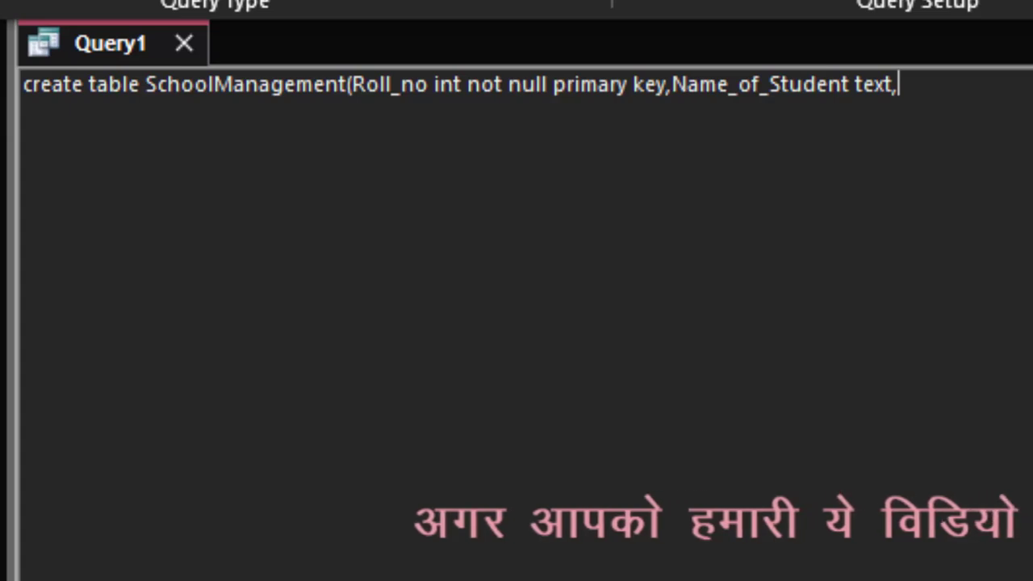
{"action": "type", "text": "Compu"}
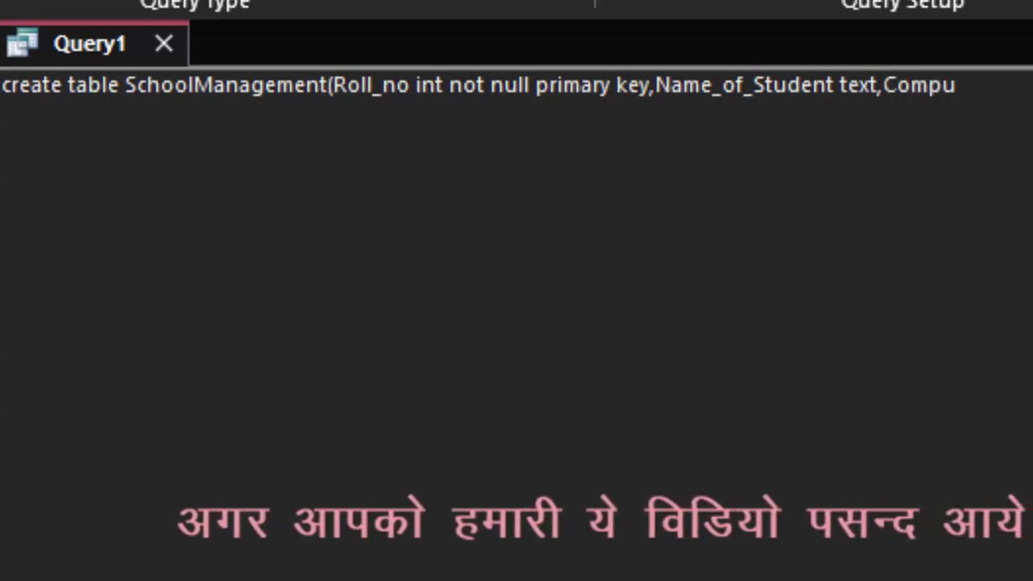
{"action": "type", "text": "ter "}
{"action": "type", "text": "in"}
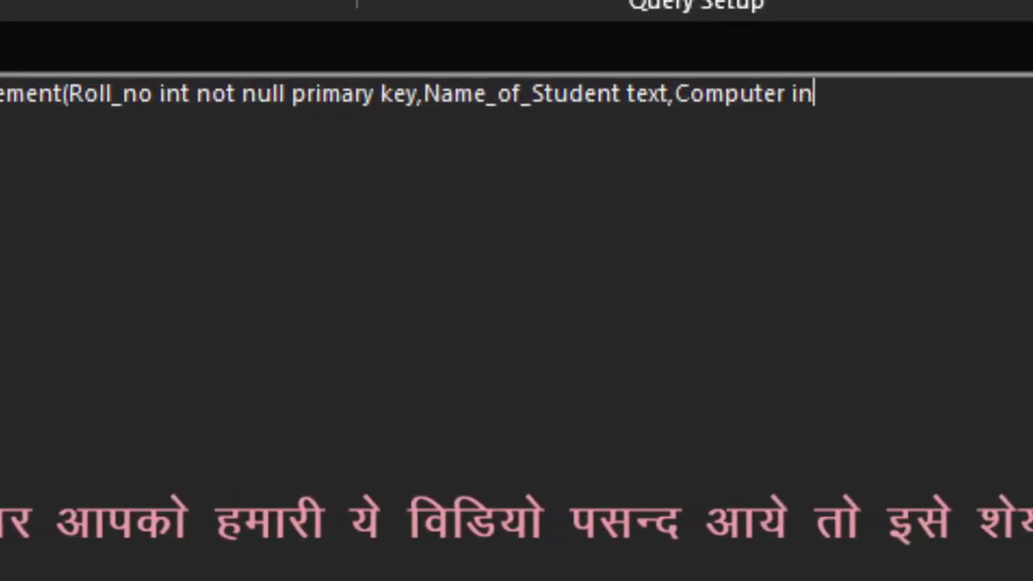
{"action": "type", "text": "t,"}
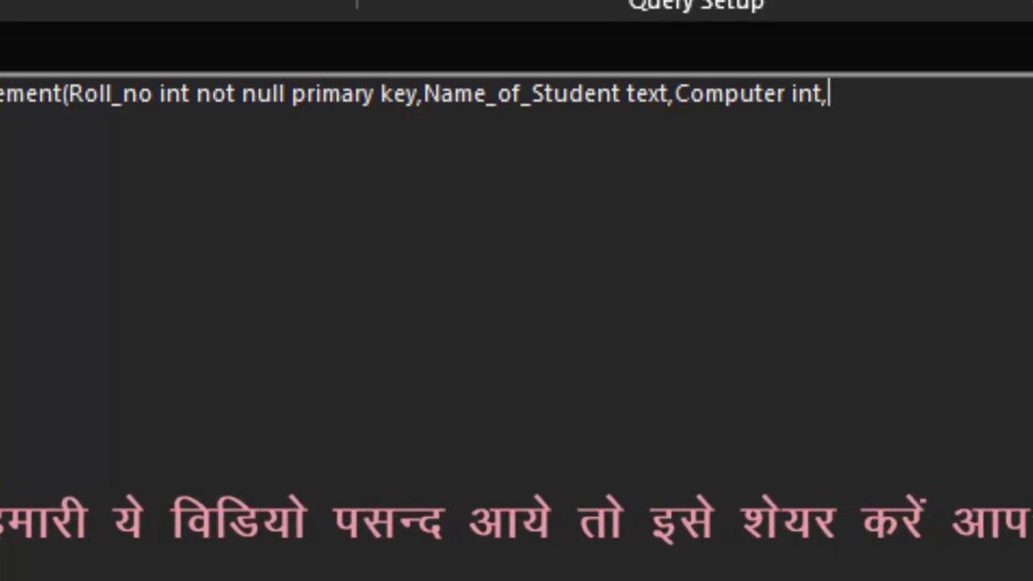
{"action": "type", "text": "E"}
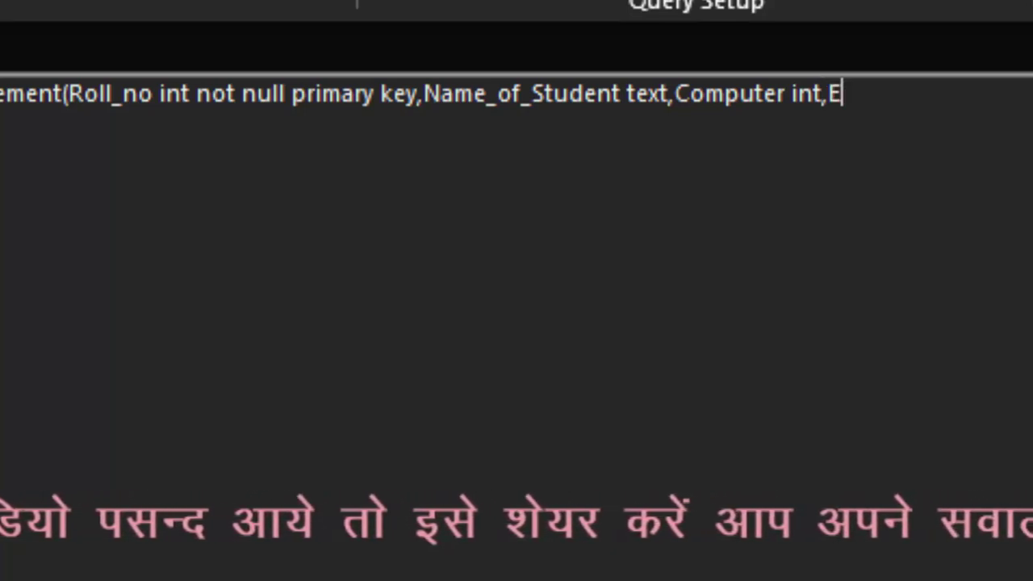
{"action": "type", "text": "nglis"}
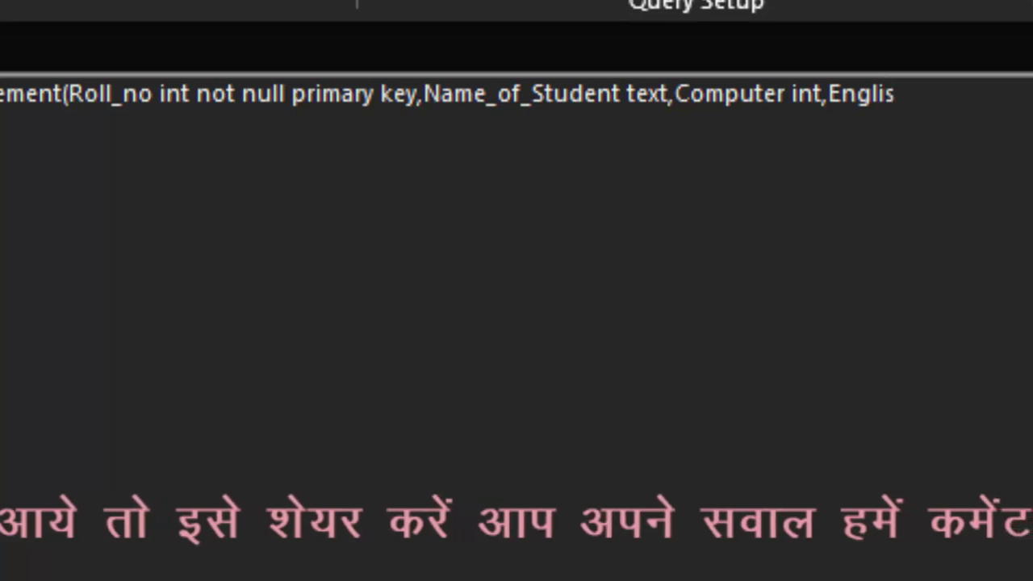
{"action": "type", "text": "h int"}
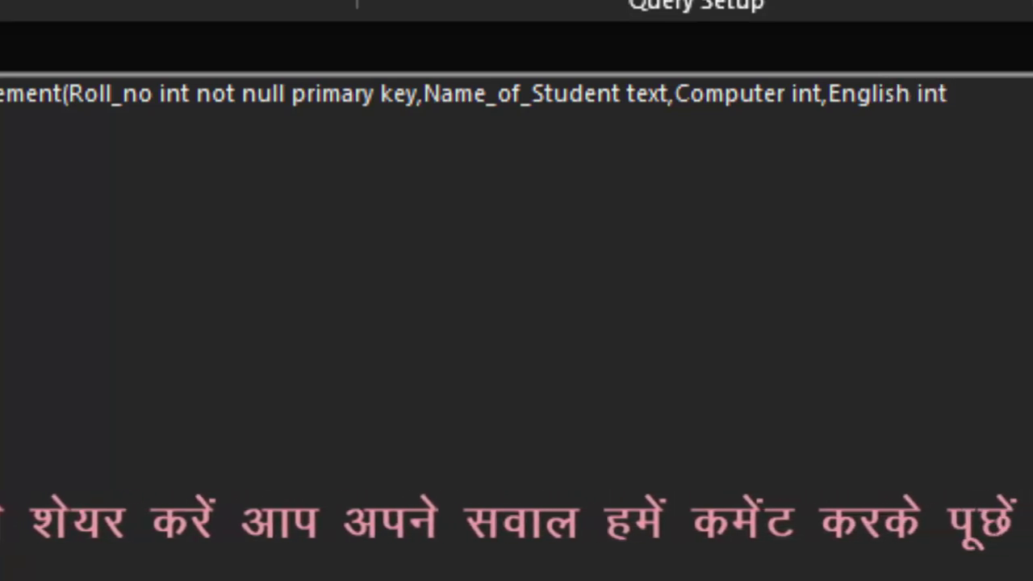
{"action": "type", "text": ","}
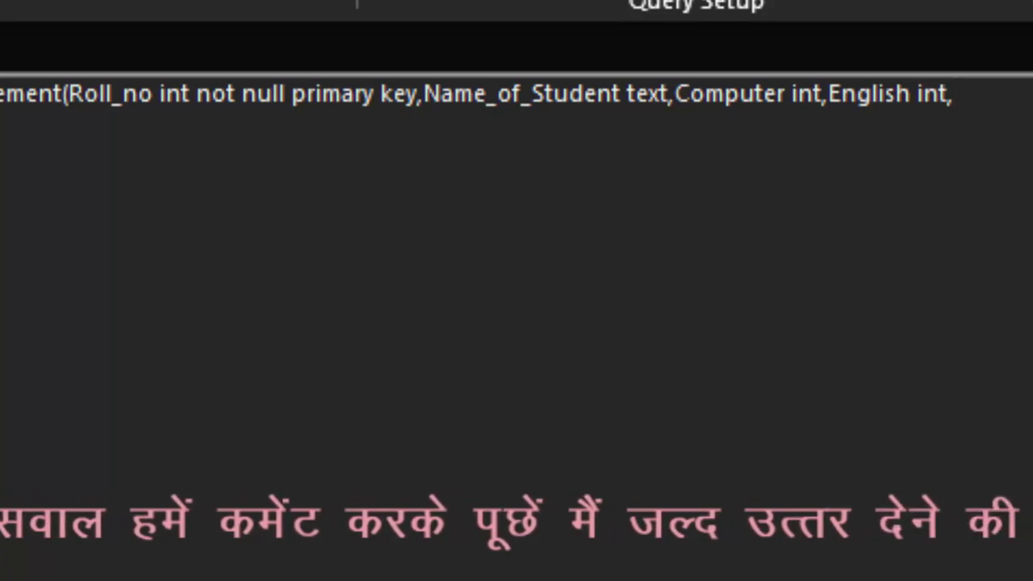
{"action": "type", "text": "Mat"}
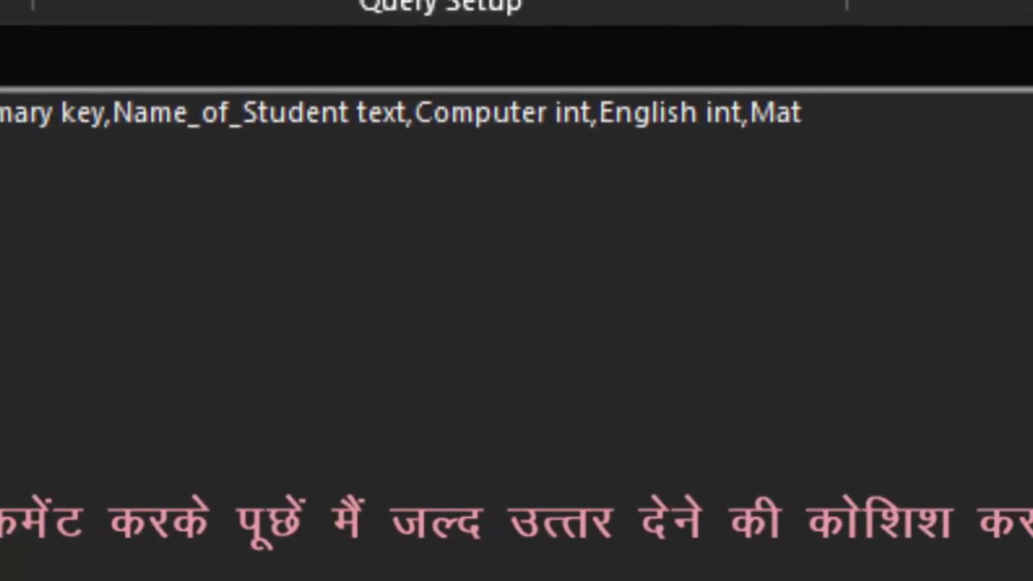
{"action": "type", "text": "hs "}
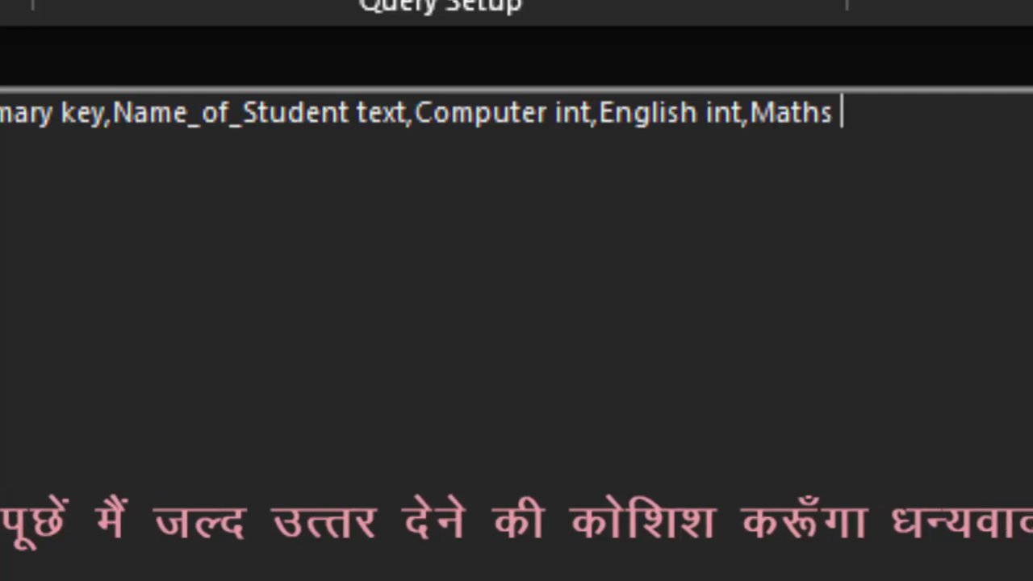
{"action": "type", "text": "int"}
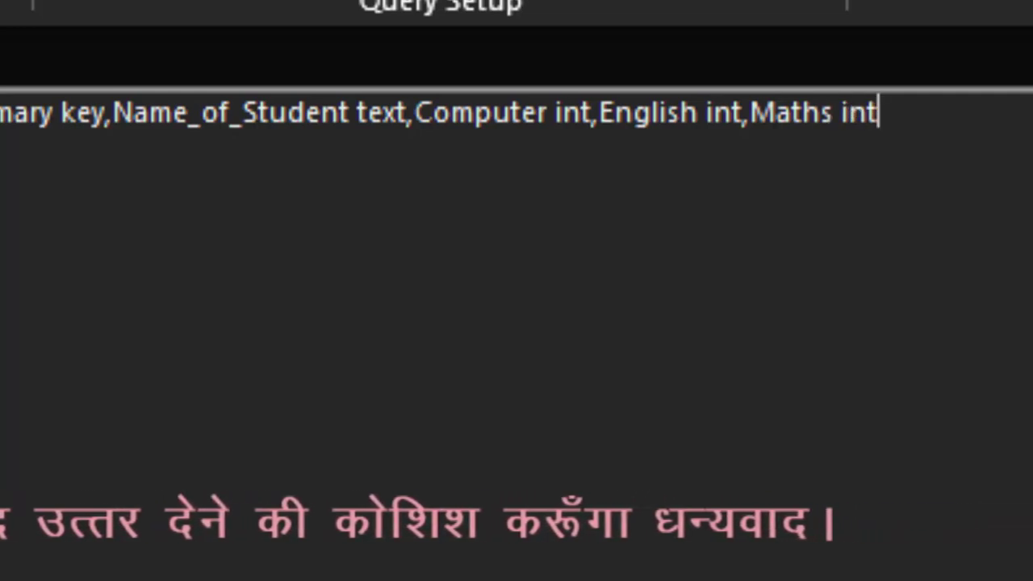
{"action": "type", "text": ",Sc"}
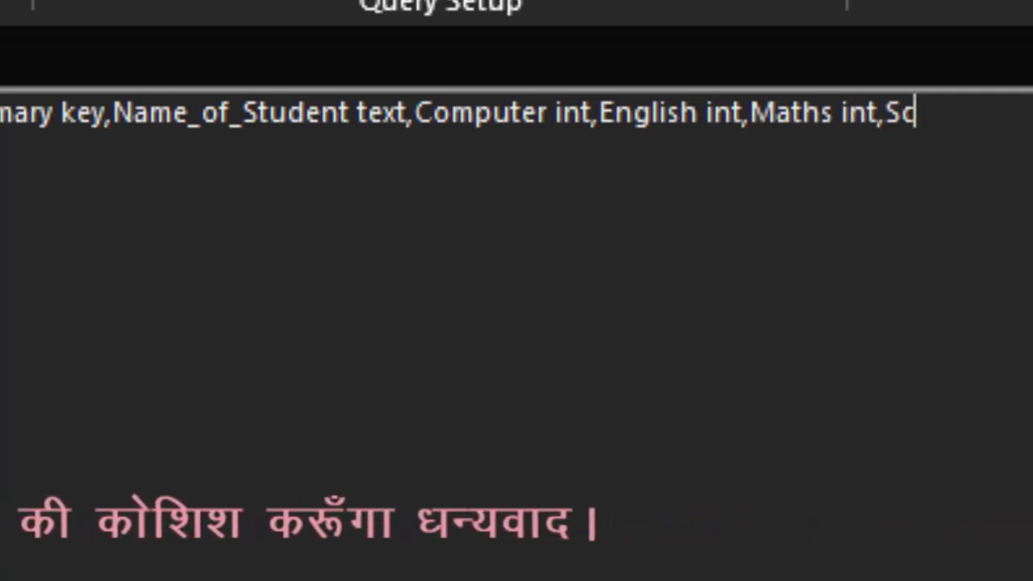
{"action": "type", "text": "icen"}
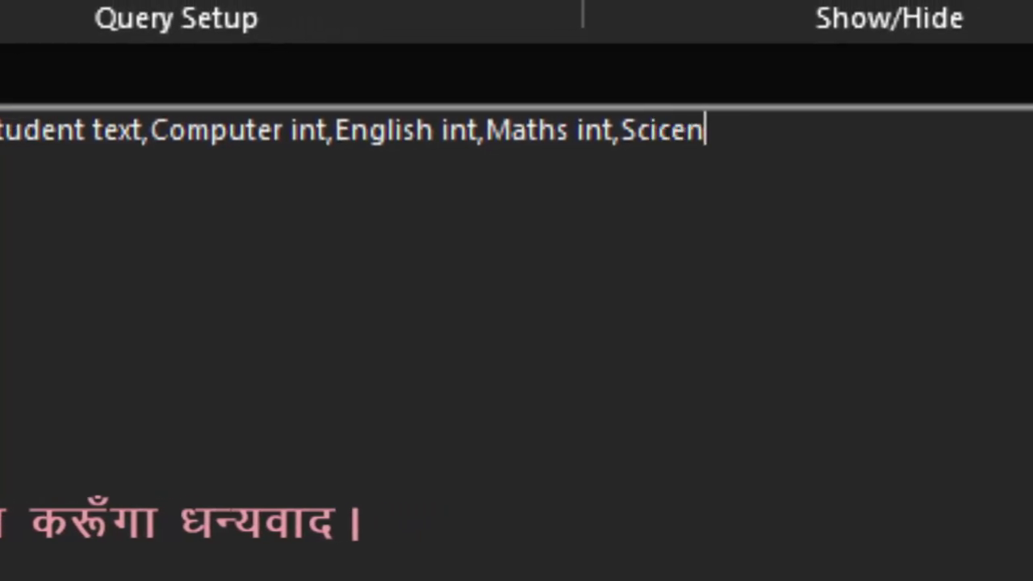
{"action": "type", "text": "ce"}
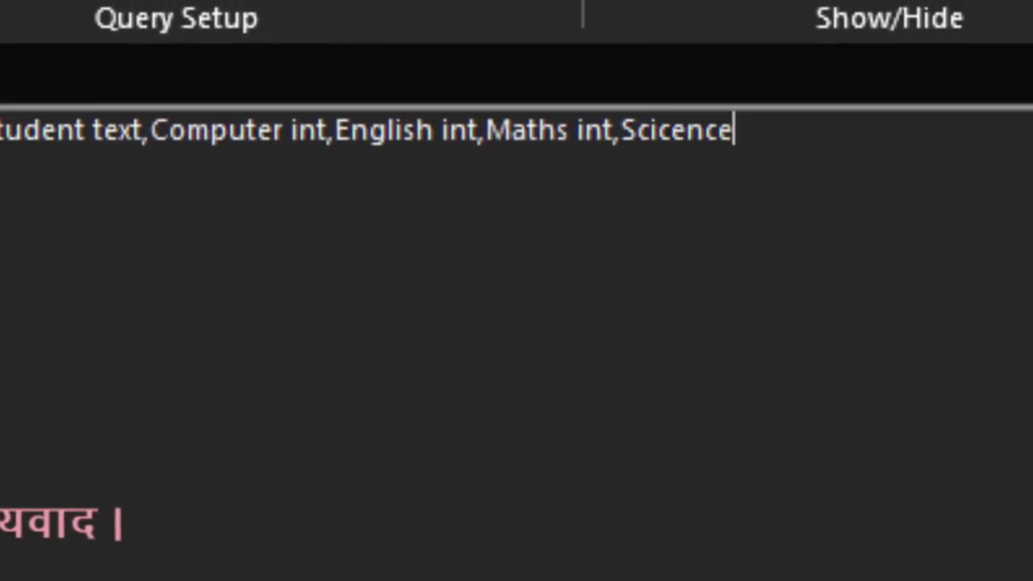
{"action": "type", "text": "=="}
{"action": "key", "text": "BackSpace"}
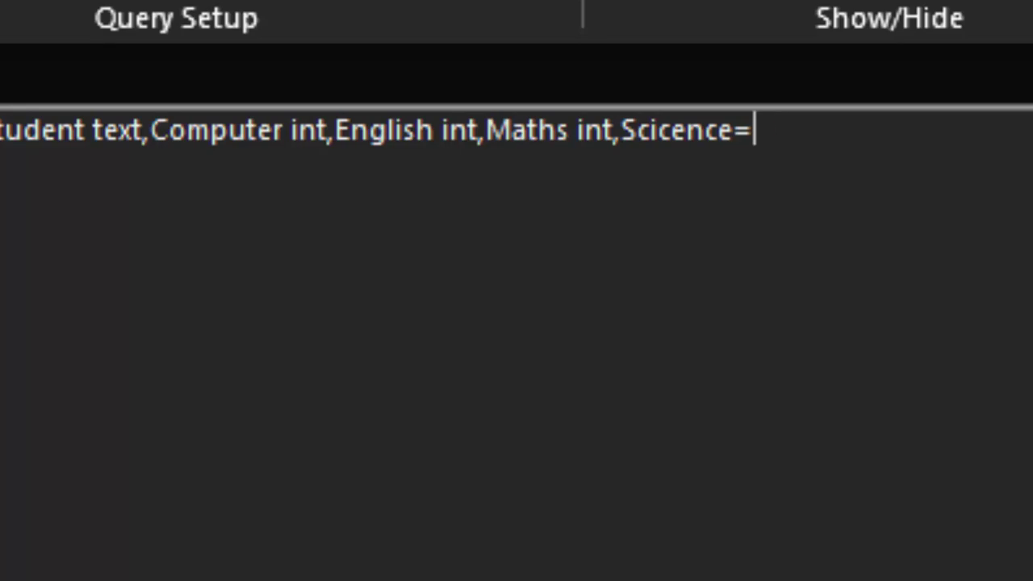
{"action": "key", "text": "BackSpace"}
{"action": "key", "text": "BackSpace"}
{"action": "key", "text": "BackSpace"}
{"action": "key", "text": "BackSpace"}
{"action": "key", "text": "BackSpace"}
{"action": "key", "text": "BackSpace"}
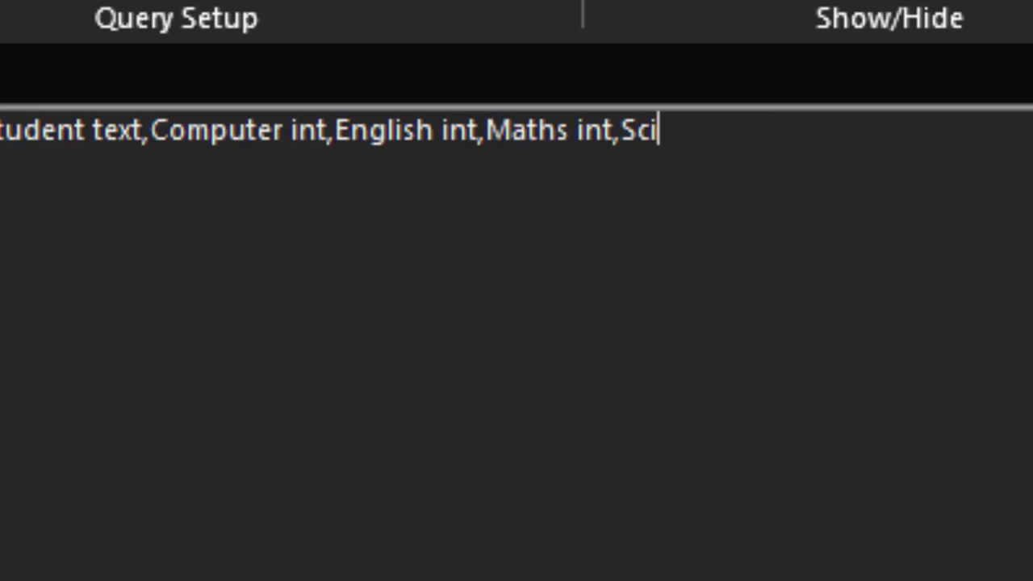
{"action": "type", "text": "ence "}
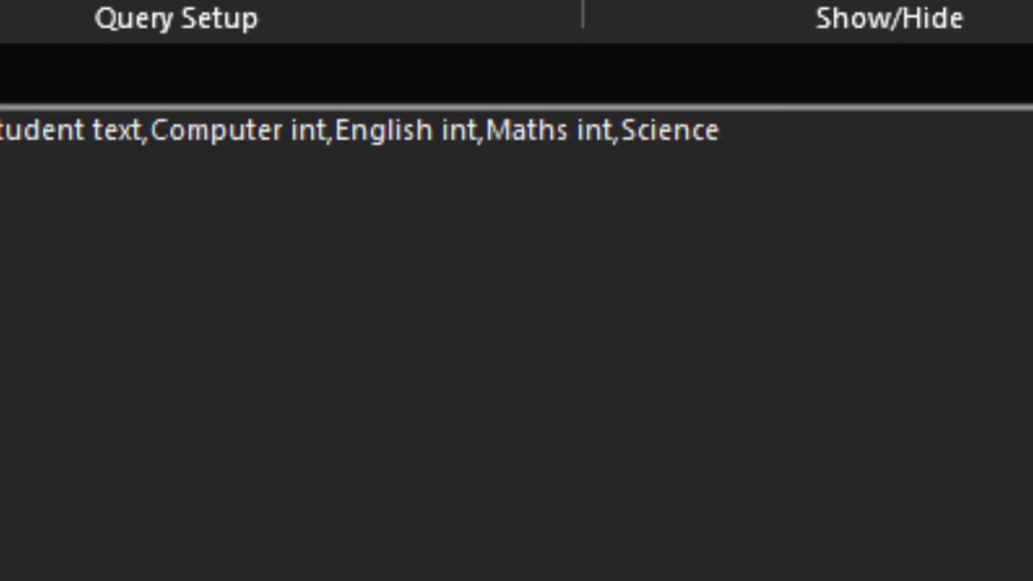
{"action": "type", "text": "int"}
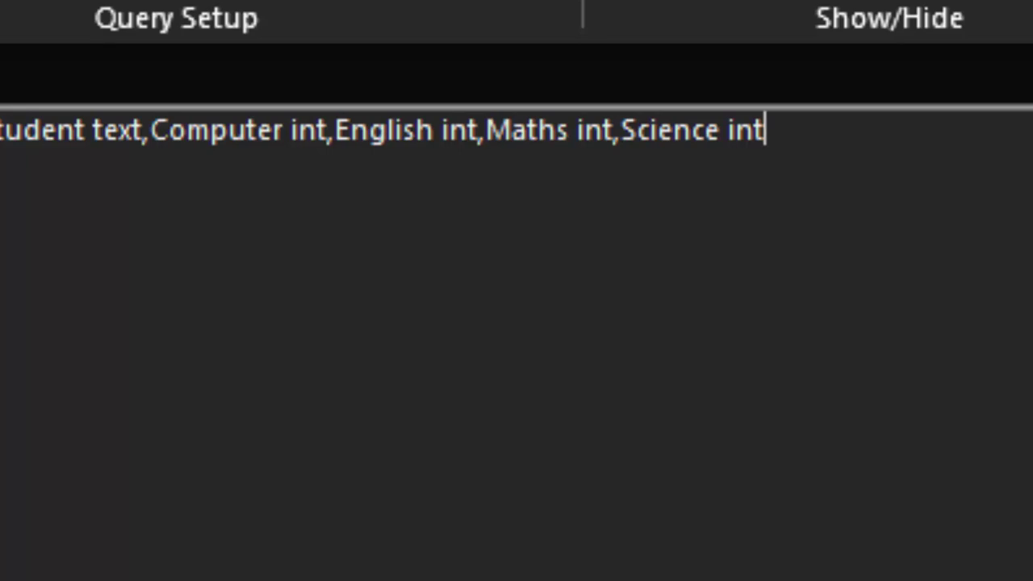
{"action": "type", "text": ");"}
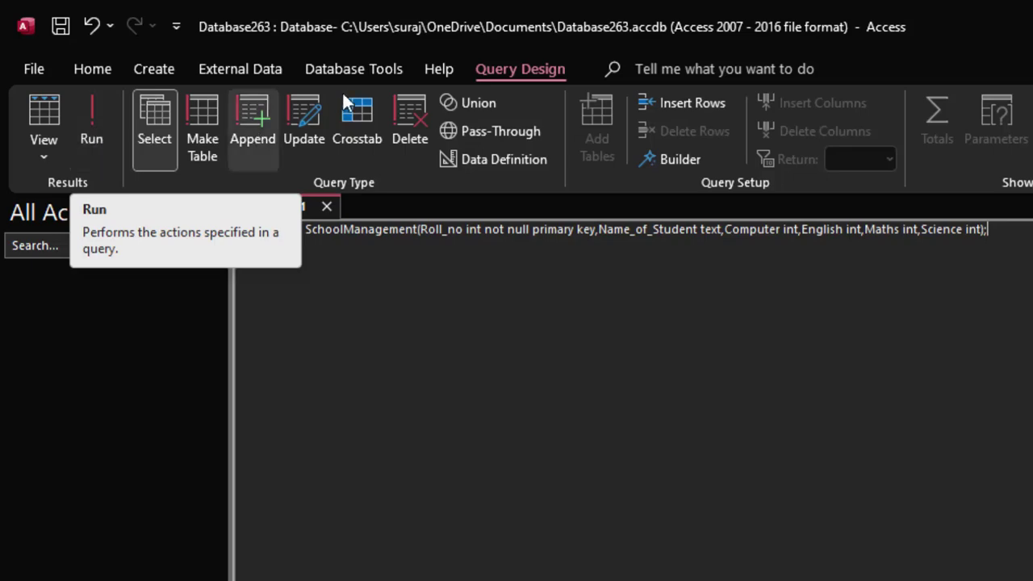
- Run the query, open the new SchoolManagement table to check its columns, then close it
{"action": "left_click", "coordinate": [85, 124]}
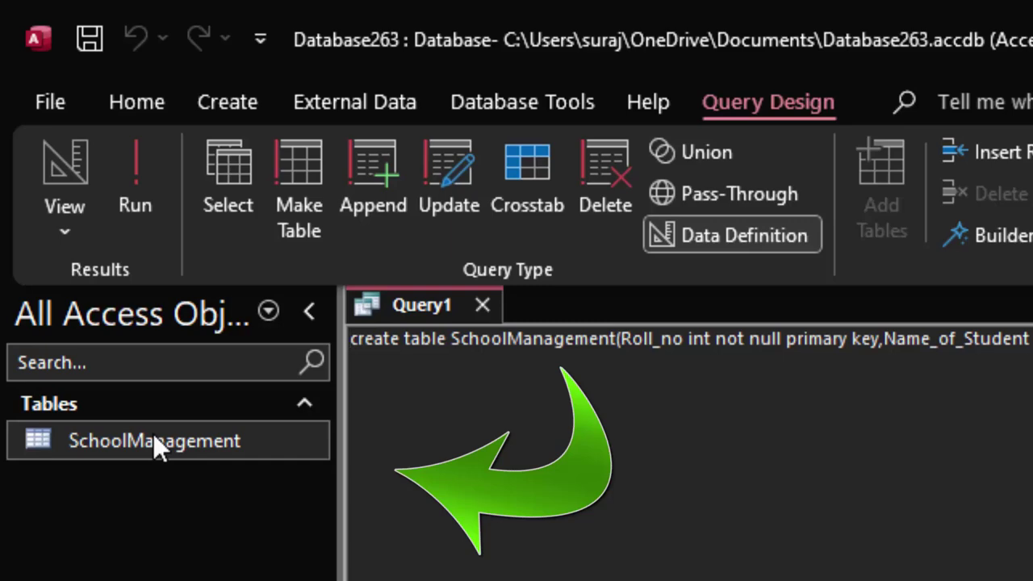
{"action": "double_click", "coordinate": [155, 437]}
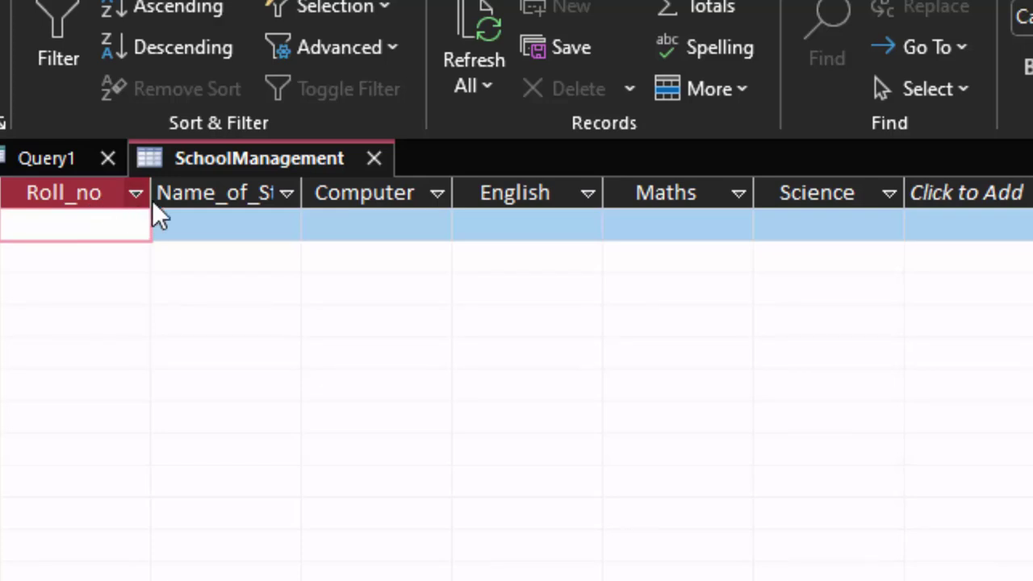
{"action": "left_click_drag", "start_coordinate": [151, 200], "coordinate": [184, 224]}
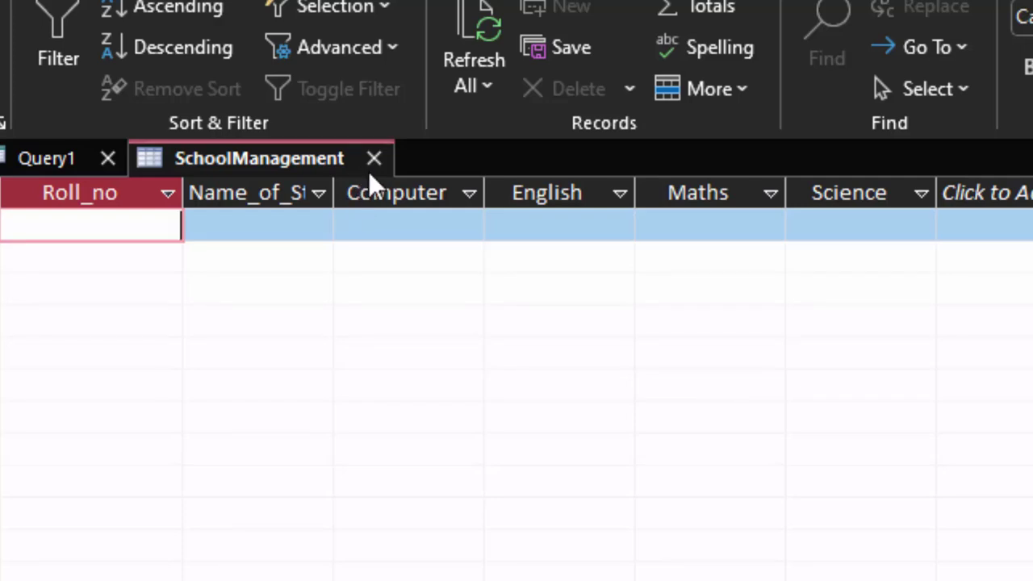
{"action": "left_click", "coordinate": [374, 160]}
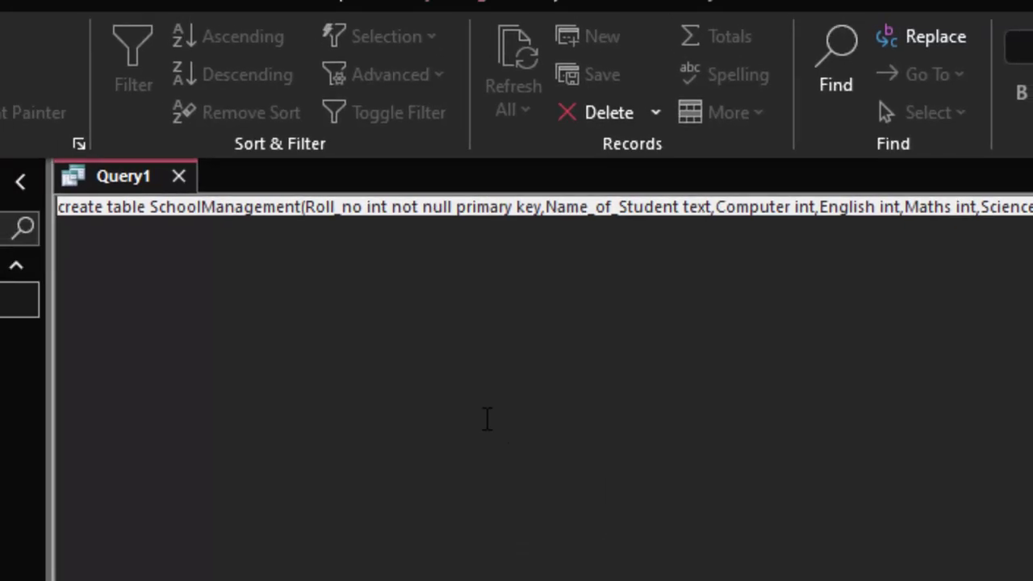
- Save the create-table query as TableQ and close it
{"action": "right_click", "coordinate": [288, 216]}
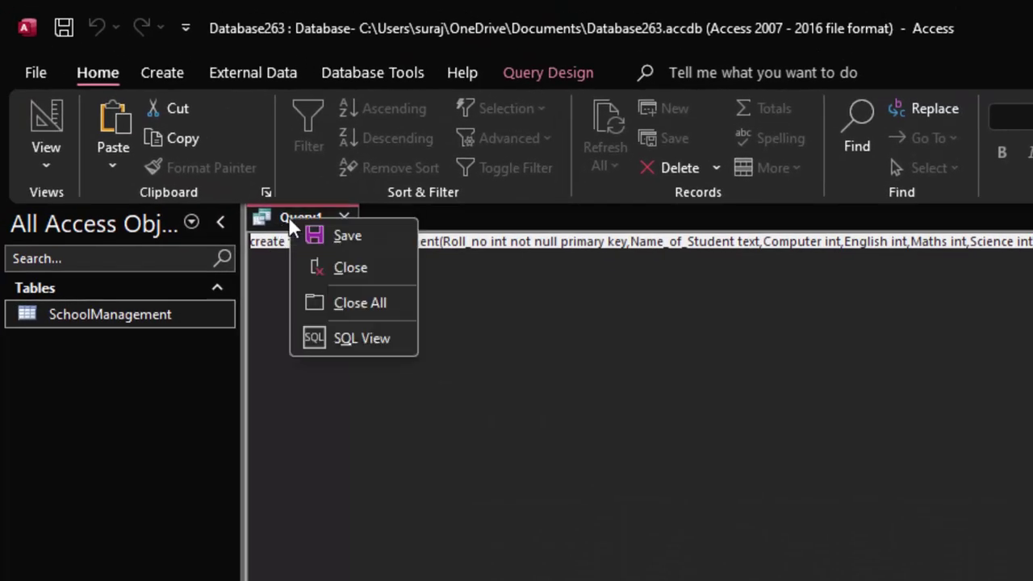
{"action": "left_click", "coordinate": [330, 236]}
{"action": "key", "text": "BackSpace"}
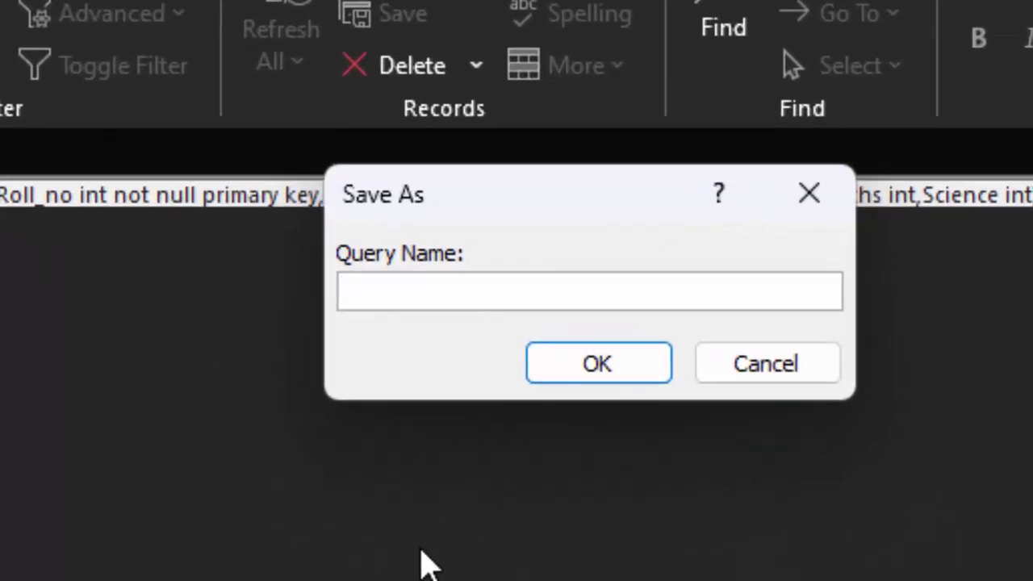
{"action": "type", "text": "Table"}
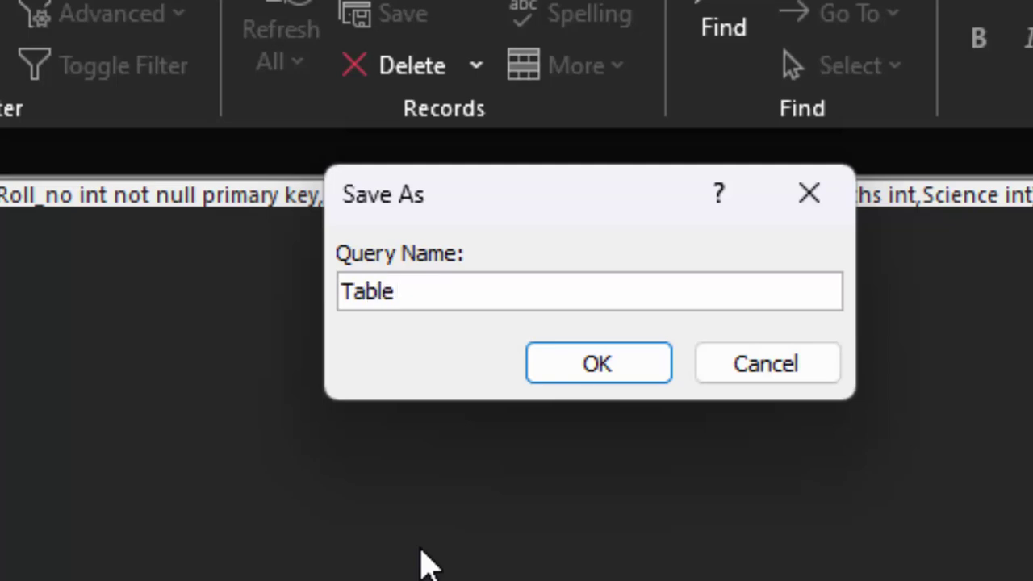
{"action": "type", "text": "Q"}
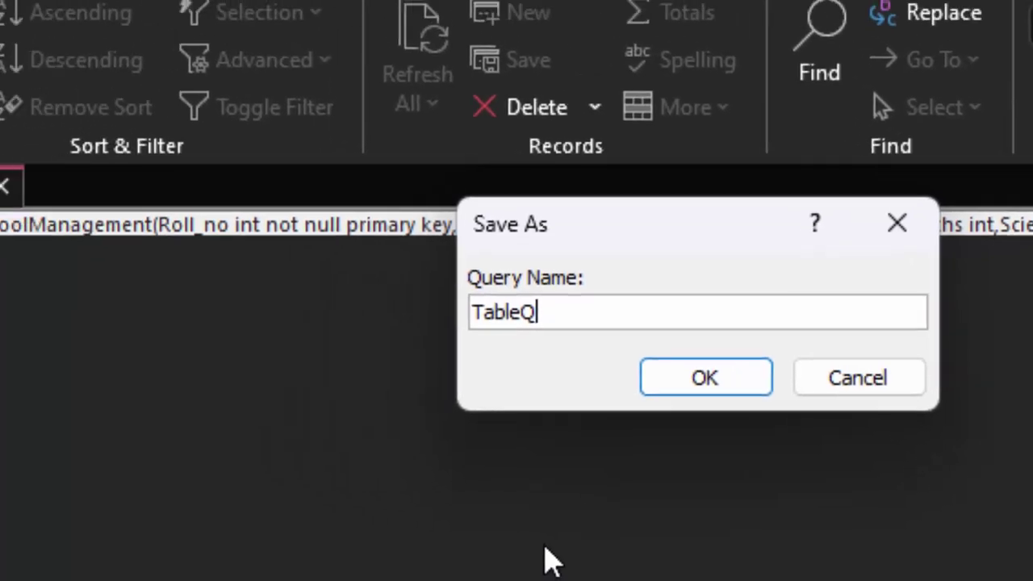
{"action": "key", "text": "Return"}
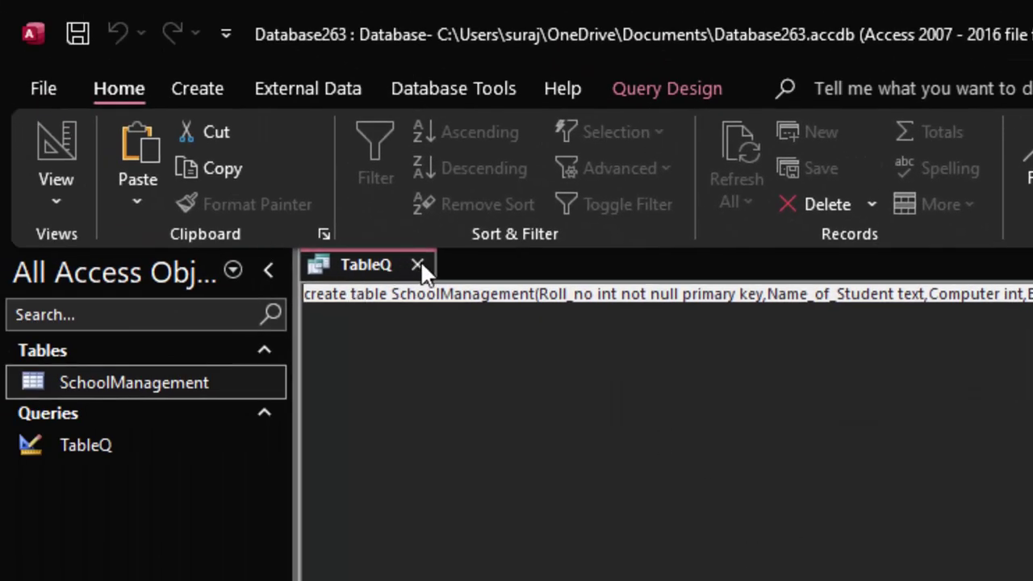
{"action": "left_click", "coordinate": [421, 262]}
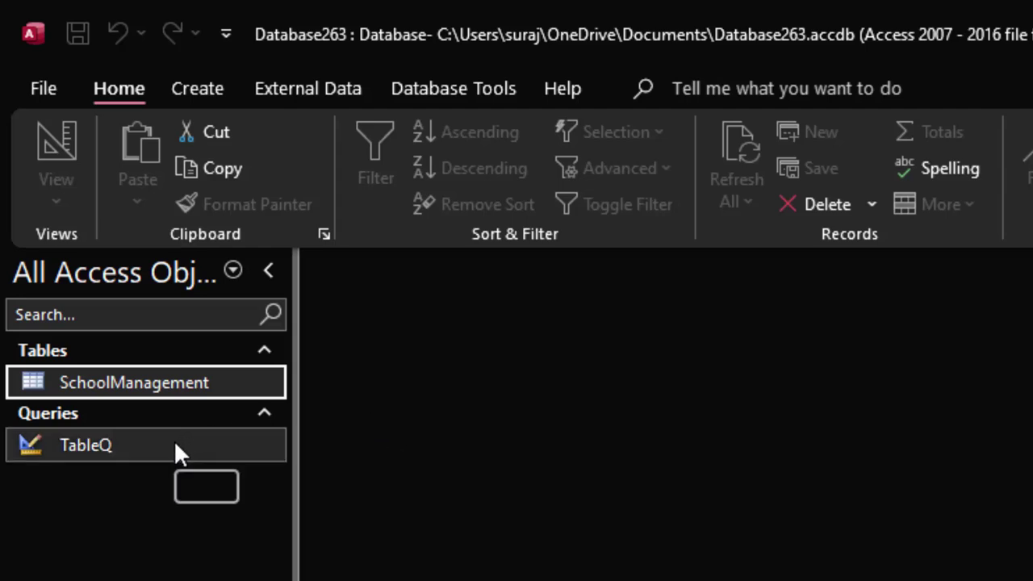
- Start a new query in SQL View, enter SELECT * from SchoolManagement; and run it
{"action": "left_click", "coordinate": [182, 98]}
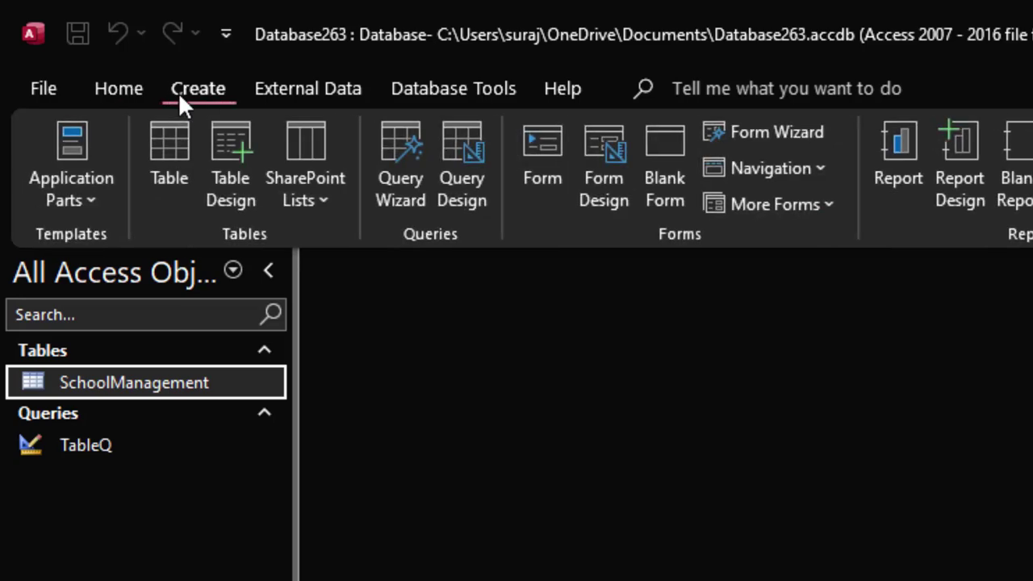
{"action": "left_click", "coordinate": [443, 143]}
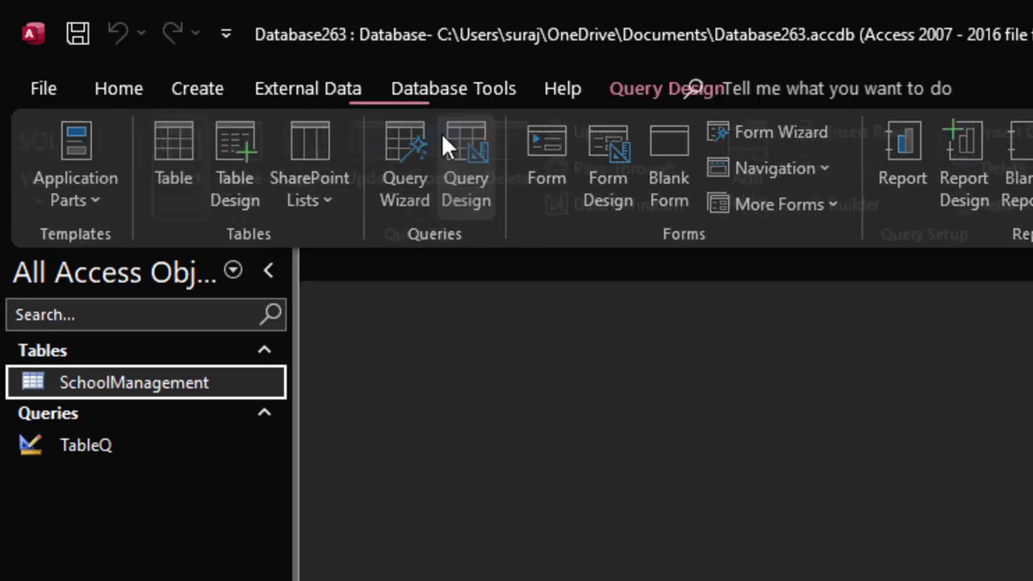
{"action": "left_click", "coordinate": [35, 137]}
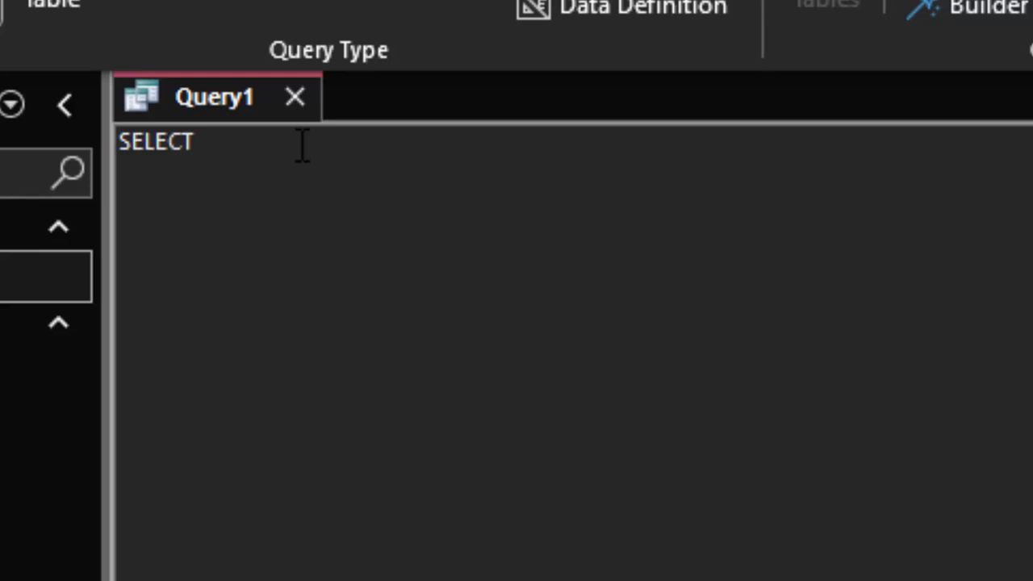
{"action": "type", "text": "* from "}
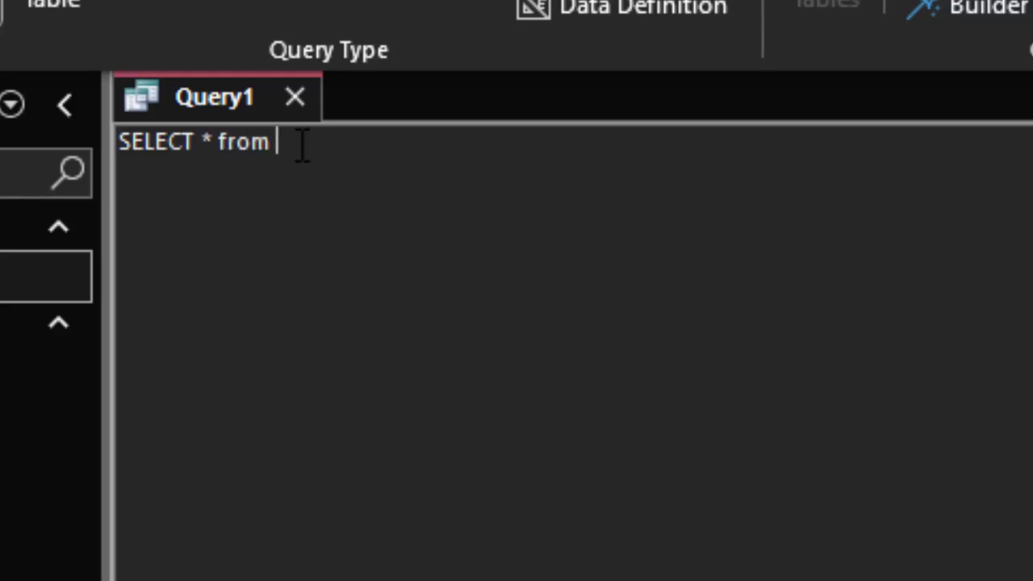
{"action": "type", "text": "School"}
{"action": "type", "text": "Mana"}
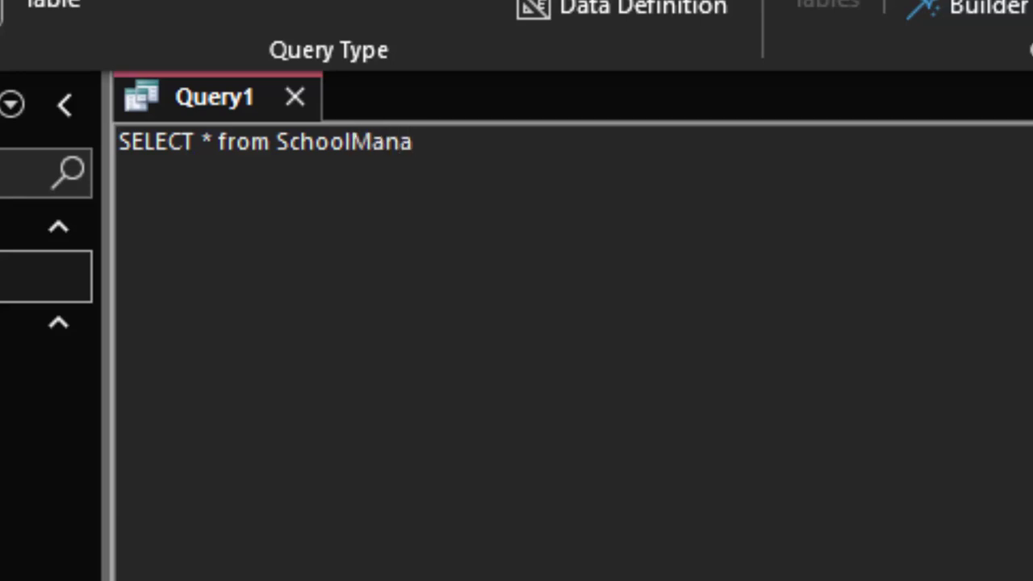
{"action": "type", "text": "gement"}
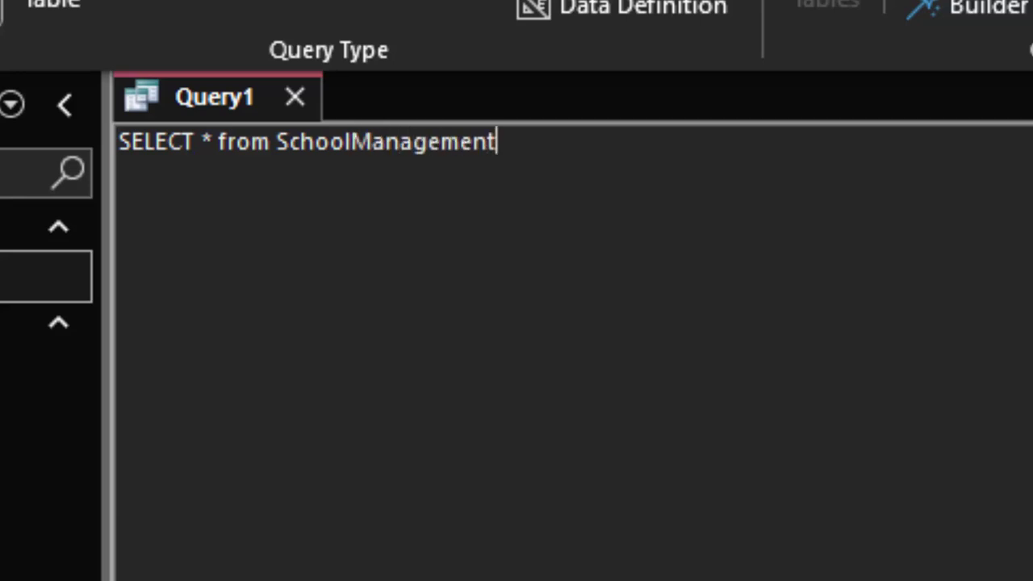
{"action": "type", "text": ";"}
{"action": "left_click_drag", "start_coordinate": [673, 357], "coordinate": [344, 349]}
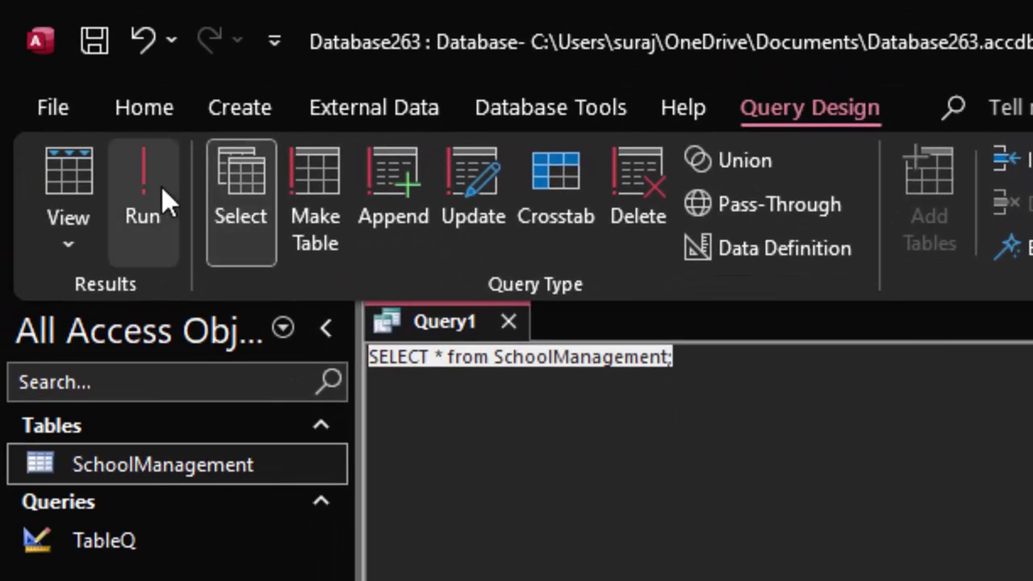
{"action": "left_click", "coordinate": [162, 190]}
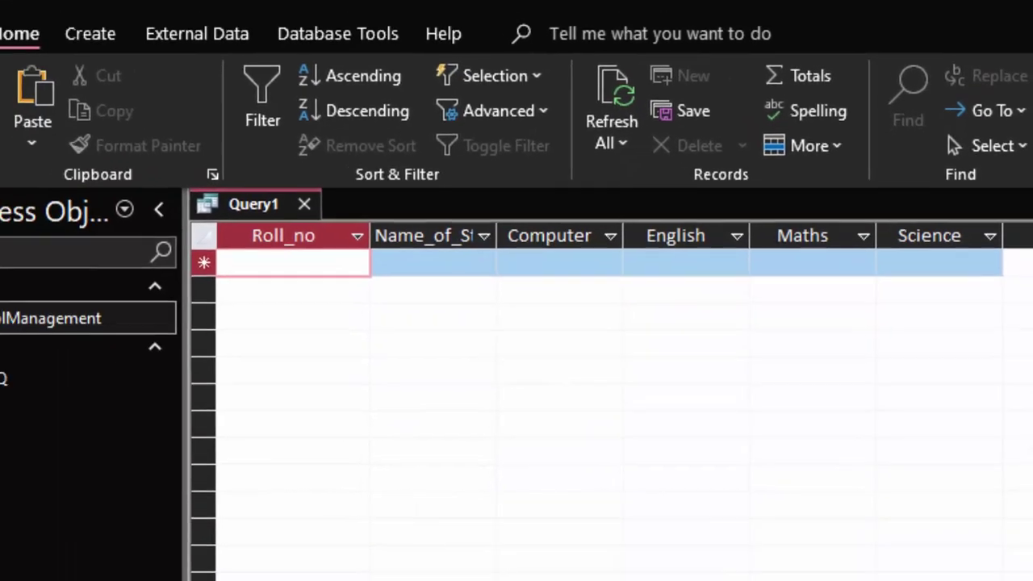
- Return to SQL View, delete '* from SchoolManagement;' and open the SchoolManagement datasheet to read field names
{"action": "left_click", "coordinate": [49, 153]}
{"action": "left_click", "coordinate": [109, 275]}
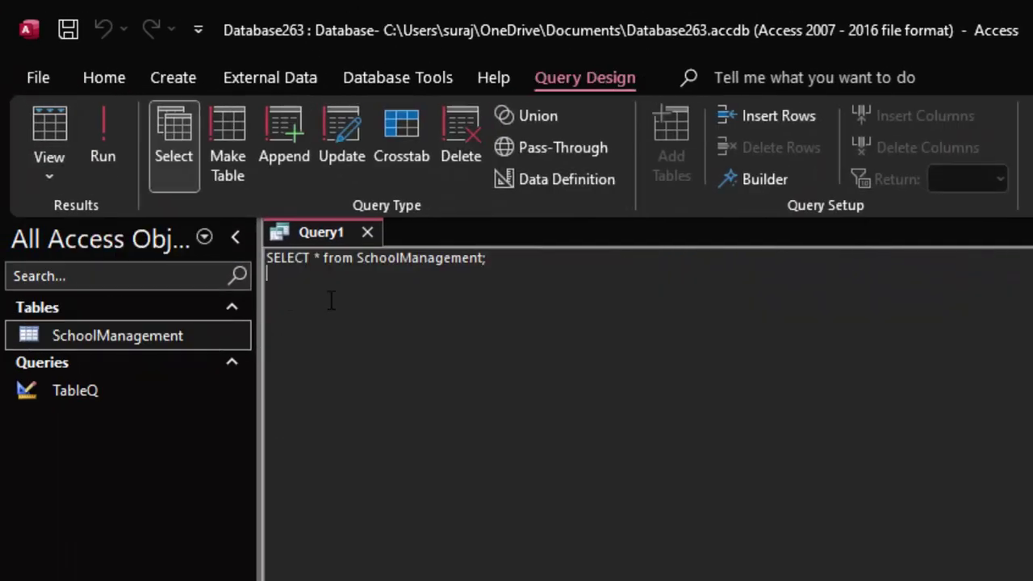
{"action": "left_click_drag", "start_coordinate": [497, 263], "coordinate": [323, 261]}
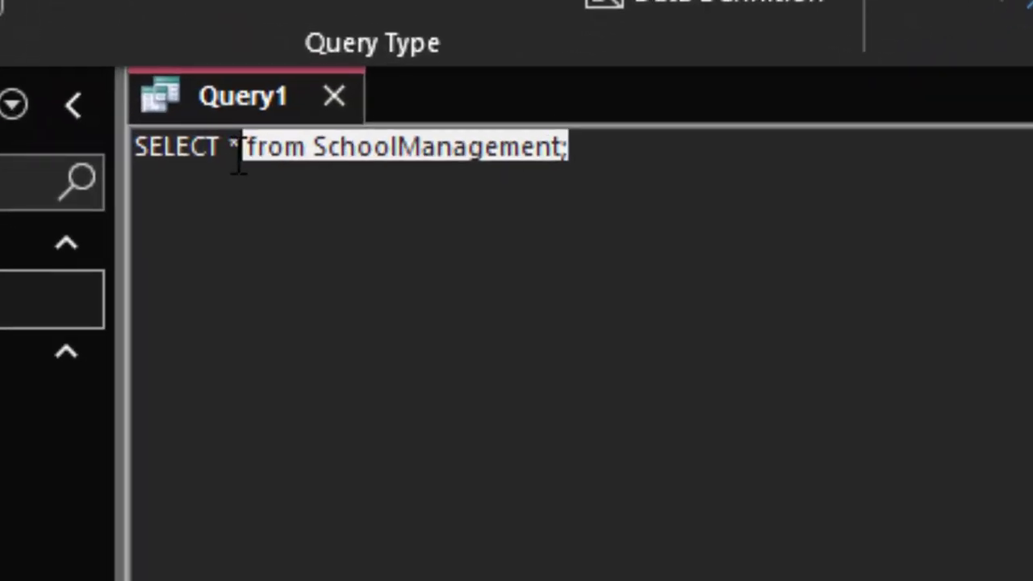
{"action": "left_click_drag", "start_coordinate": [246, 153], "coordinate": [233, 152]}
{"action": "key", "text": "BackSpace"}
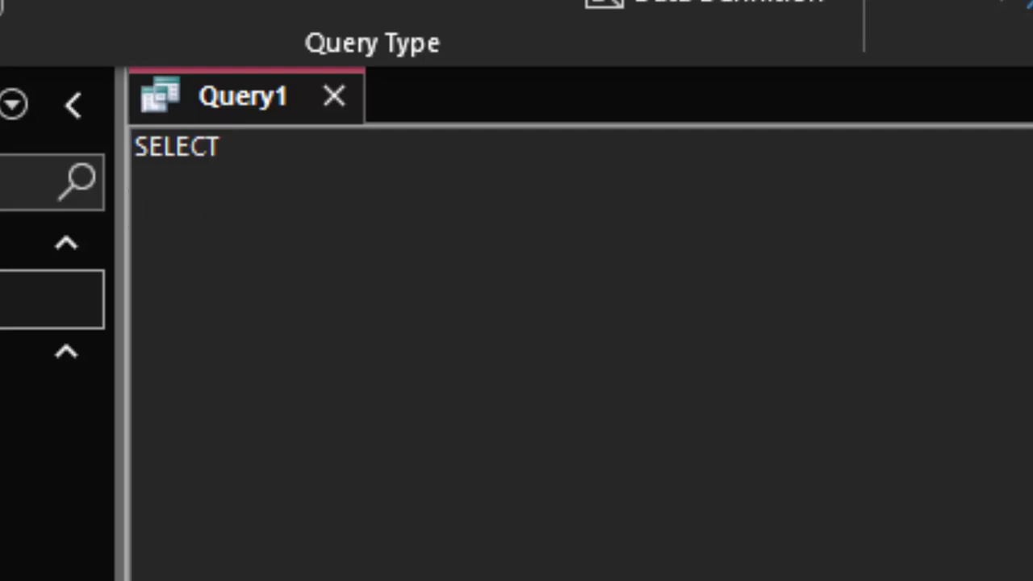
{"action": "double_click", "coordinate": [51, 300]}
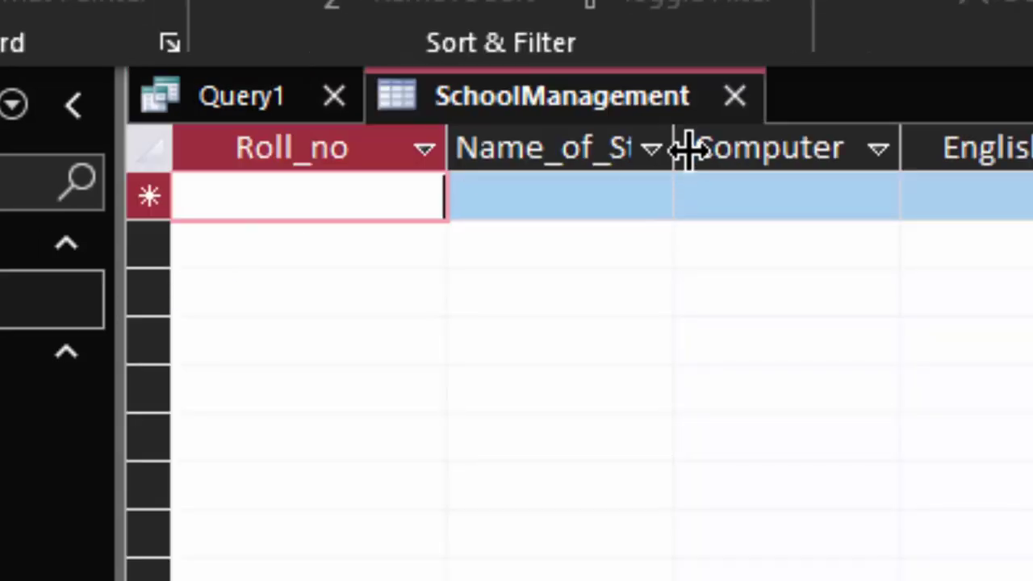
{"action": "left_click_drag", "start_coordinate": [686, 148], "coordinate": [826, 242]}
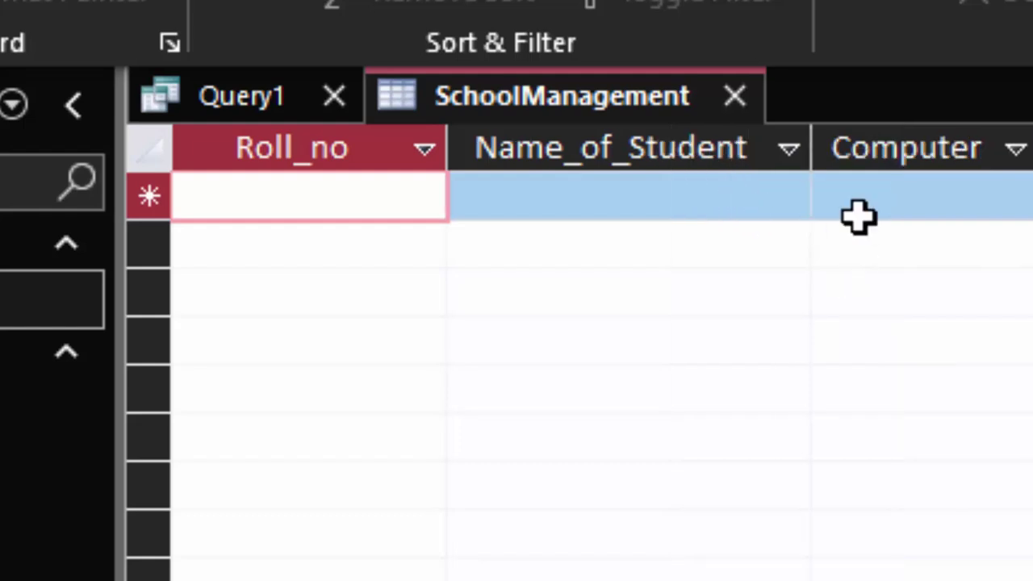
{"action": "left_click", "coordinate": [203, 103]}
- Type Roll_no,Name_of_Student, into the SELECT list
{"action": "type", "text": "R"}
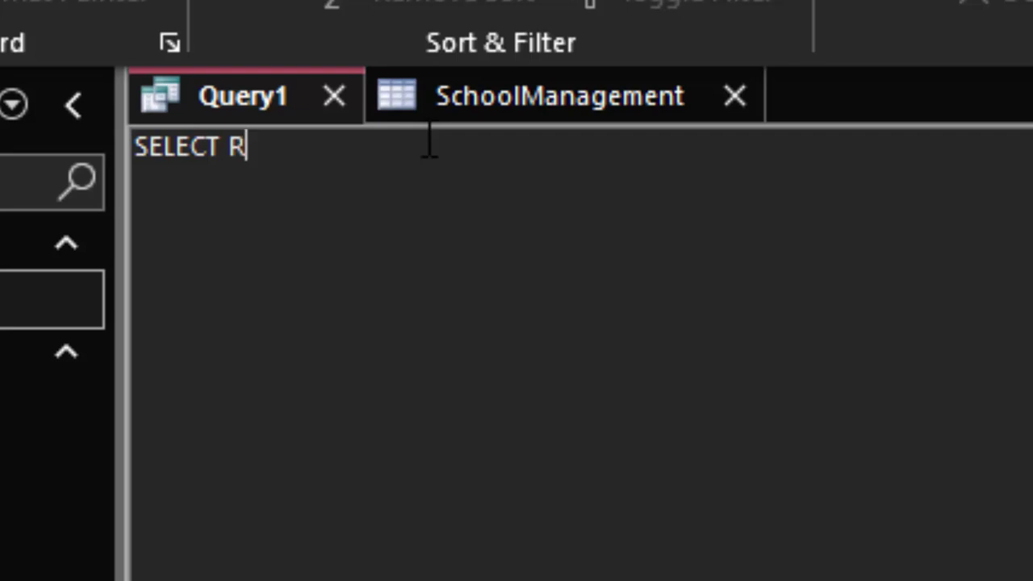
{"action": "type", "text": "oll_"}
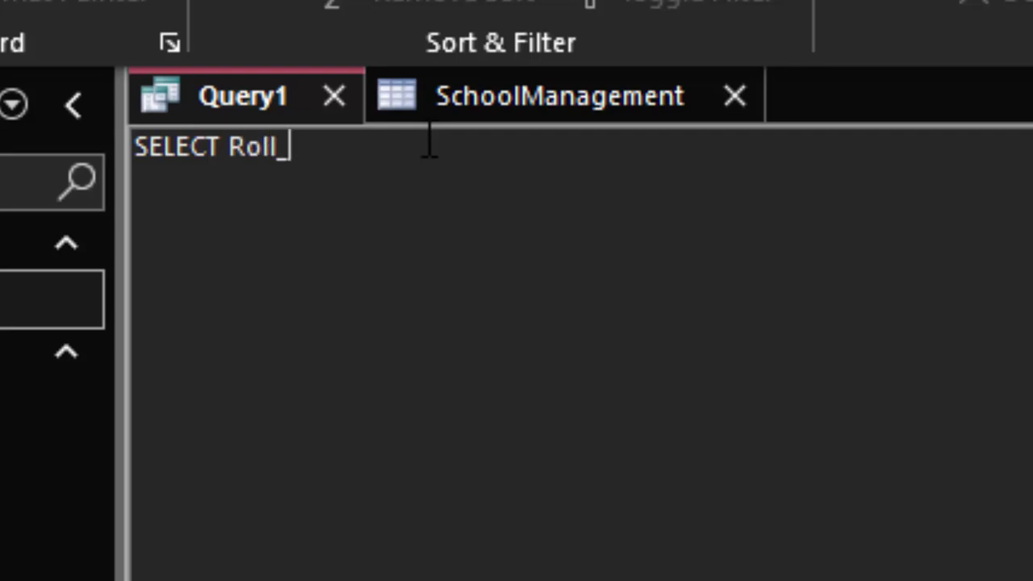
{"action": "left_click", "coordinate": [491, 129]}
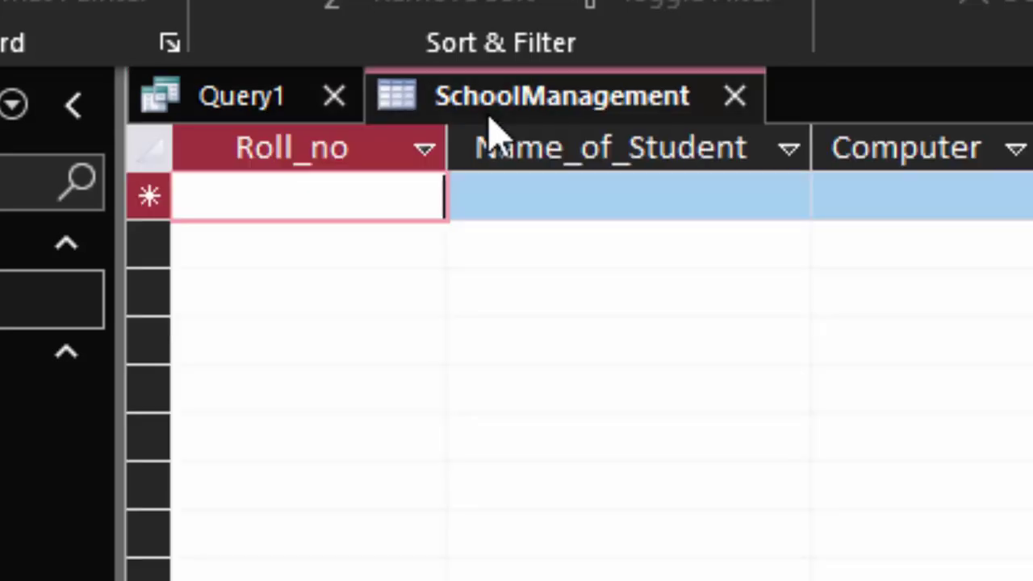
{"action": "left_click", "coordinate": [311, 116]}
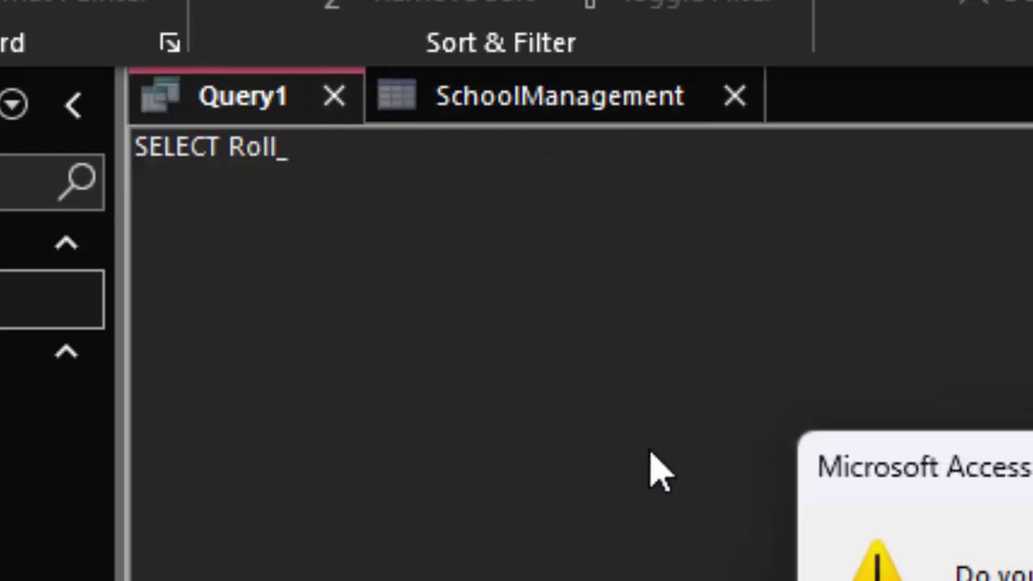
{"action": "key", "text": "Escape"}
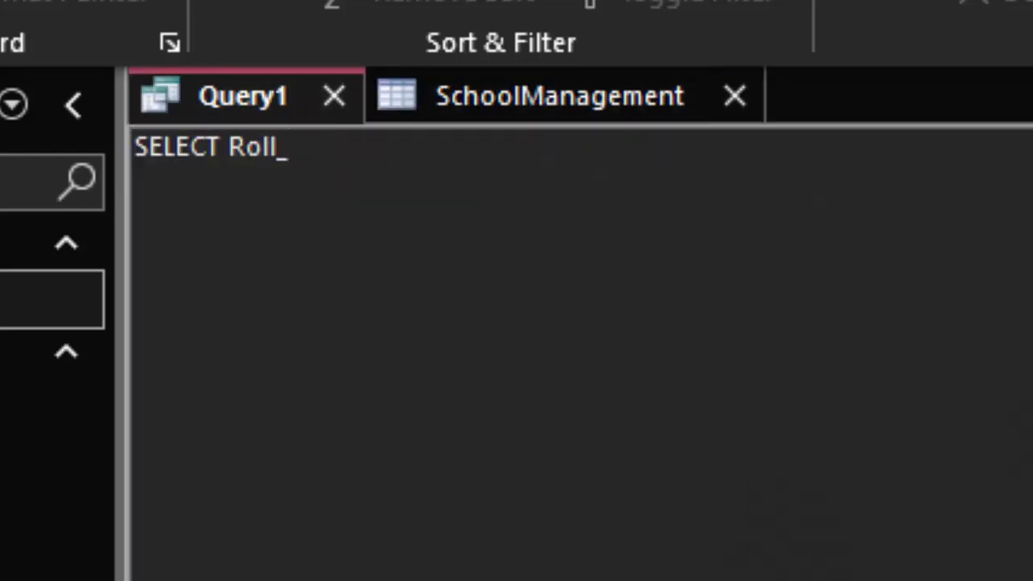
{"action": "type", "text": "no,"}
{"action": "type", "text": "Name"}
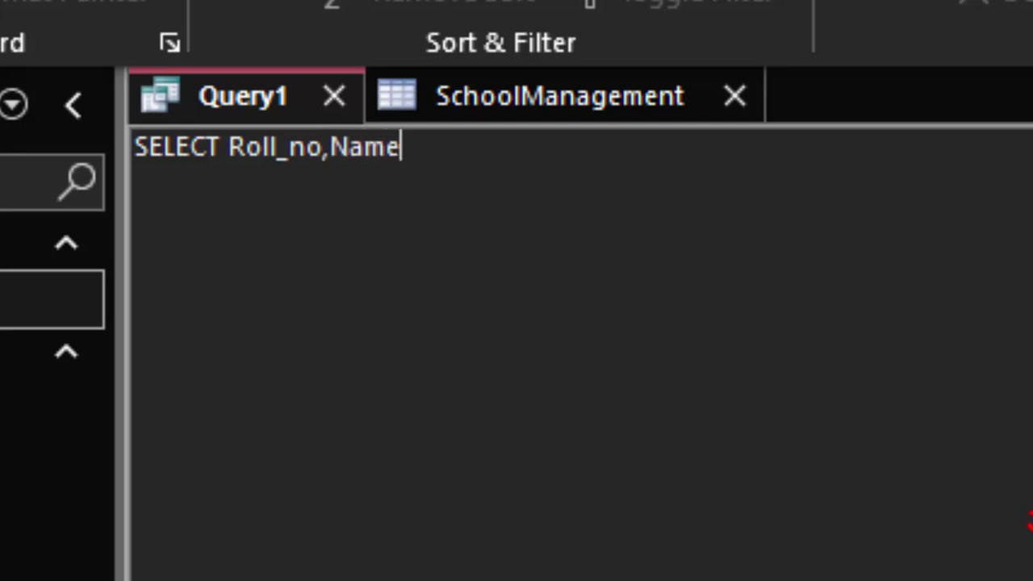
{"action": "type", "text": "_of"}
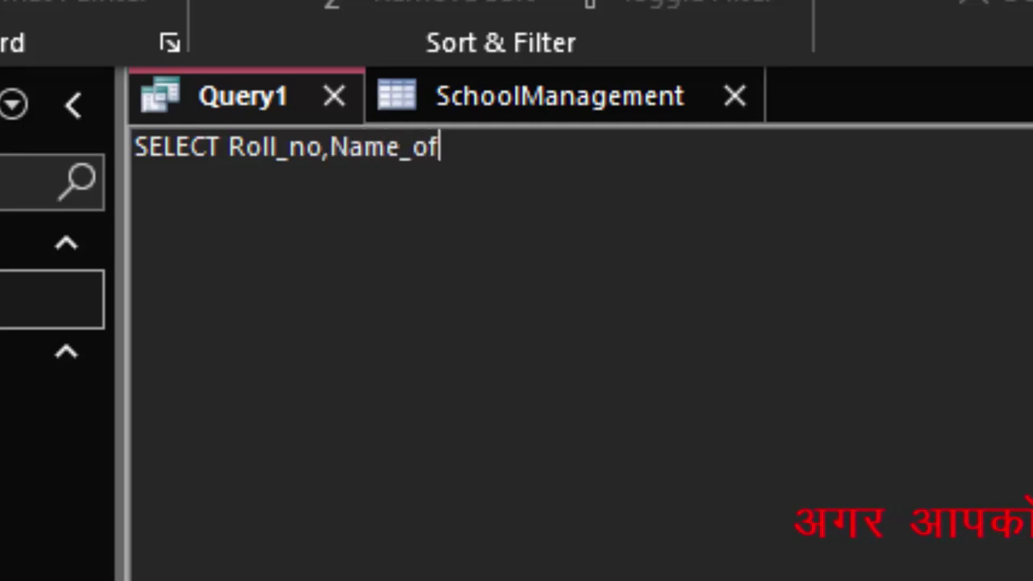
{"action": "type", "text": "_Studen"}
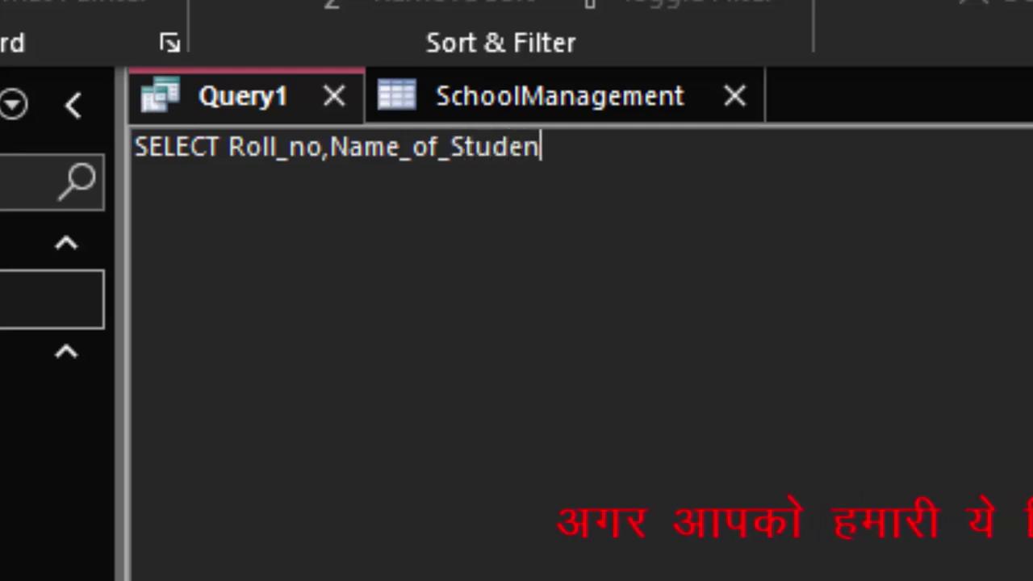
{"action": "type", "text": "t,"}
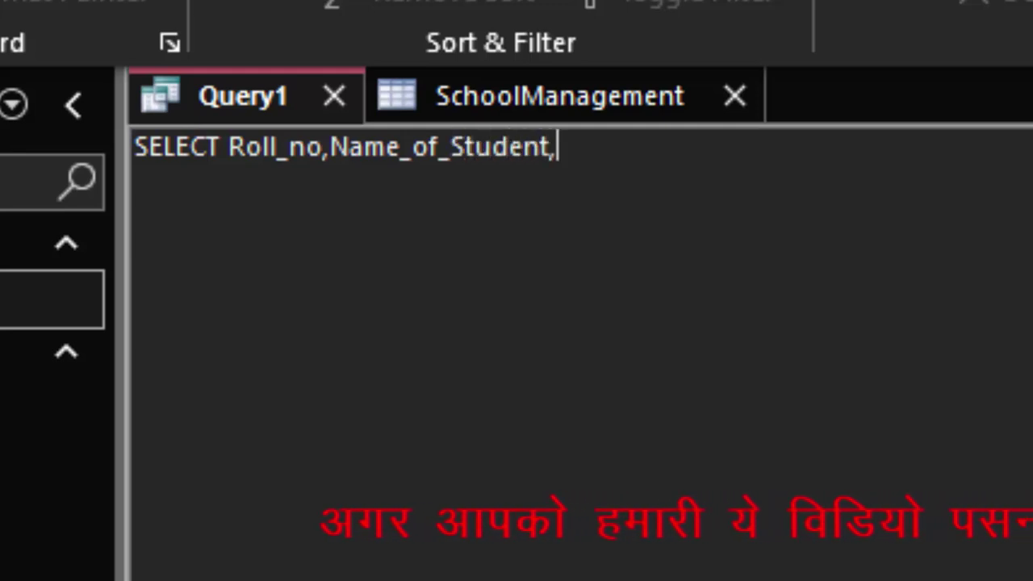
- Append Computer,English,Maths,Science, to the list, checking the table's column names
{"action": "left_click", "coordinate": [405, 110]}
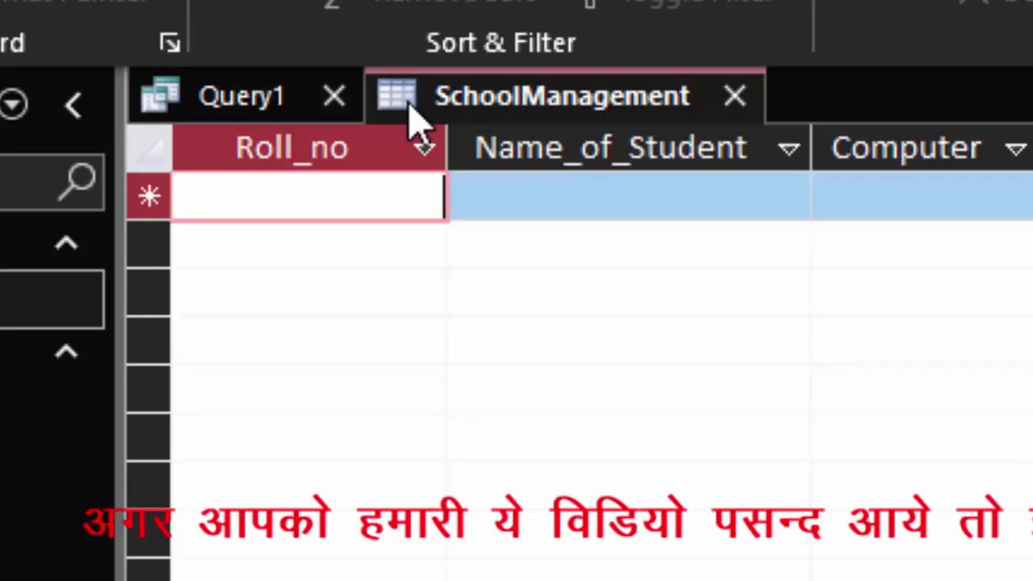
{"action": "left_click", "coordinate": [267, 114]}
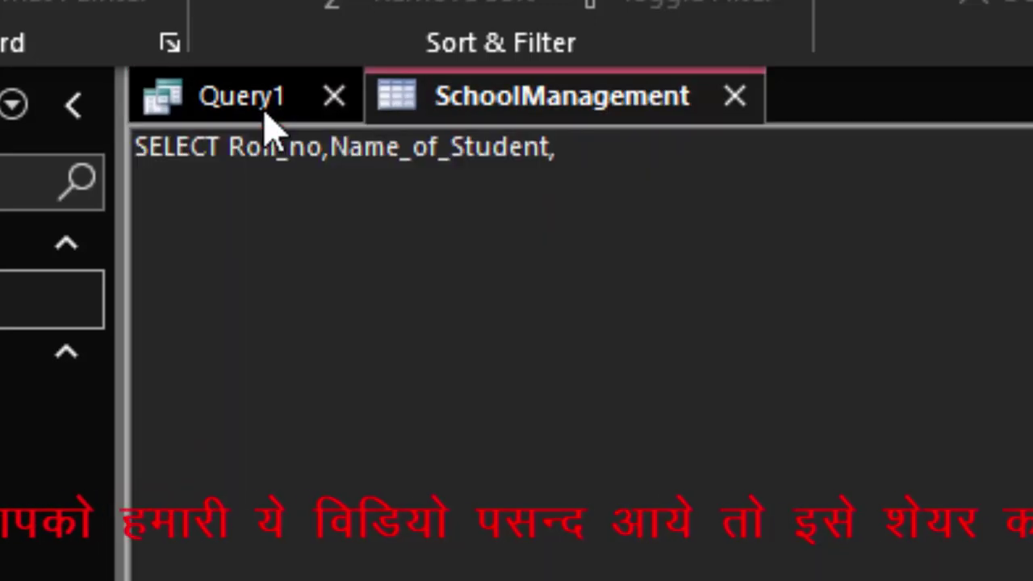
{"action": "type", "text": "Com"}
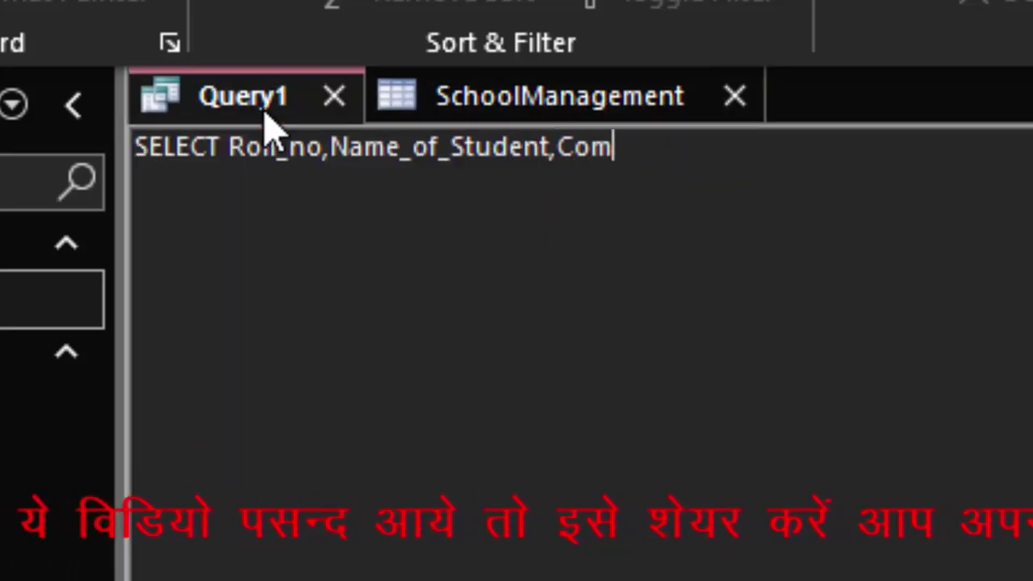
{"action": "type", "text": "puter,"}
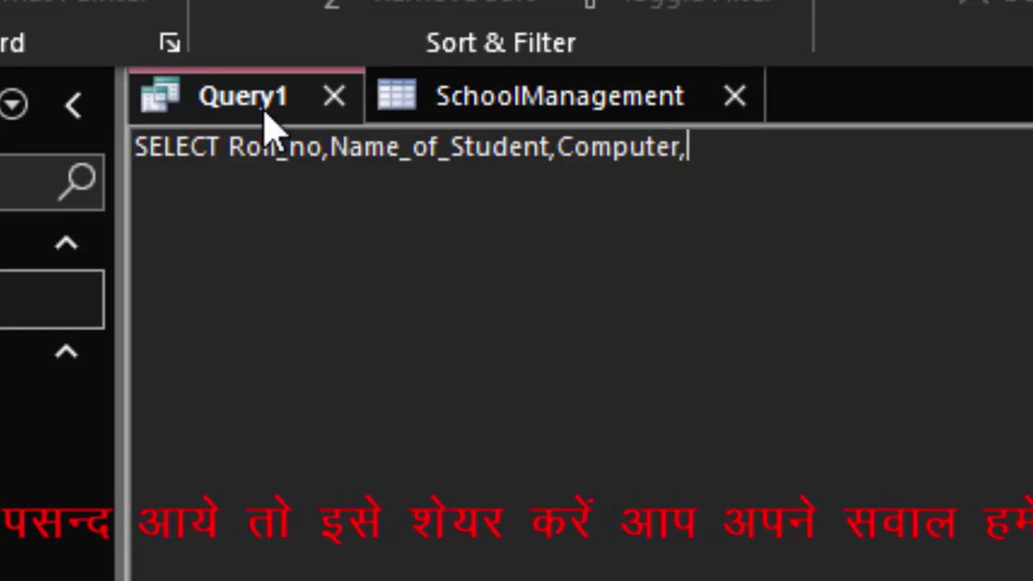
{"action": "left_click", "coordinate": [590, 103]}
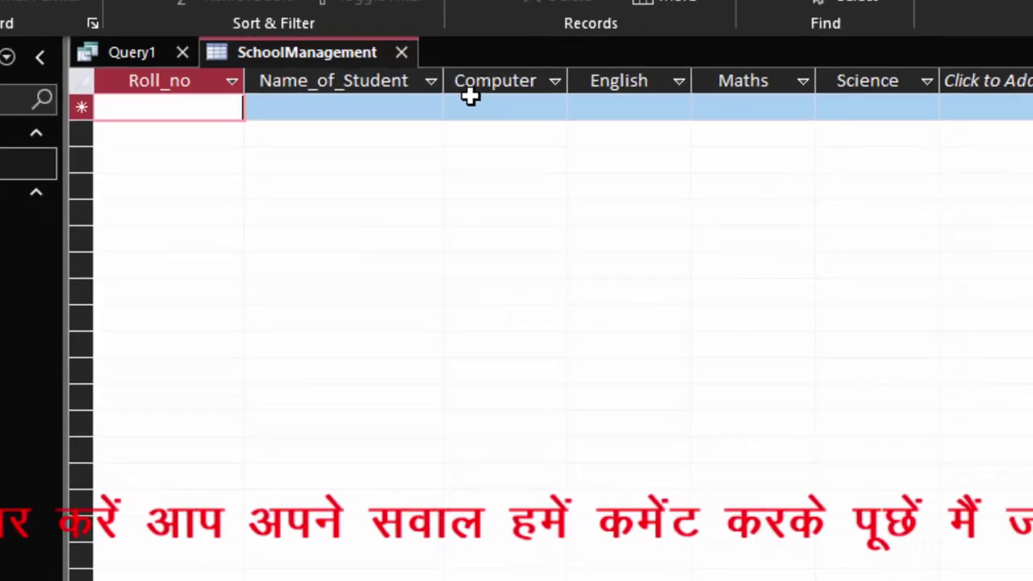
{"action": "left_click", "coordinate": [139, 55]}
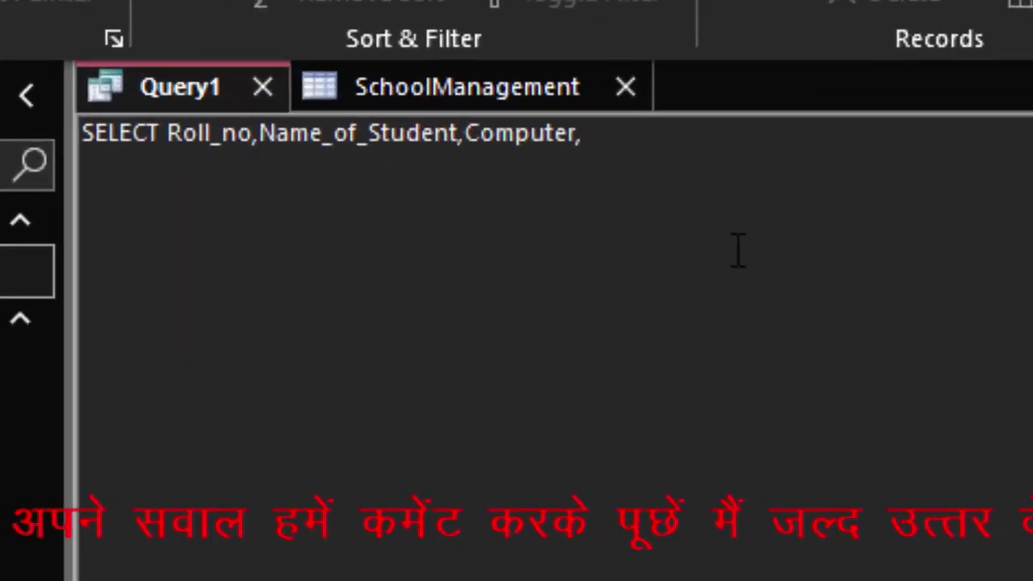
{"action": "type", "text": "English"}
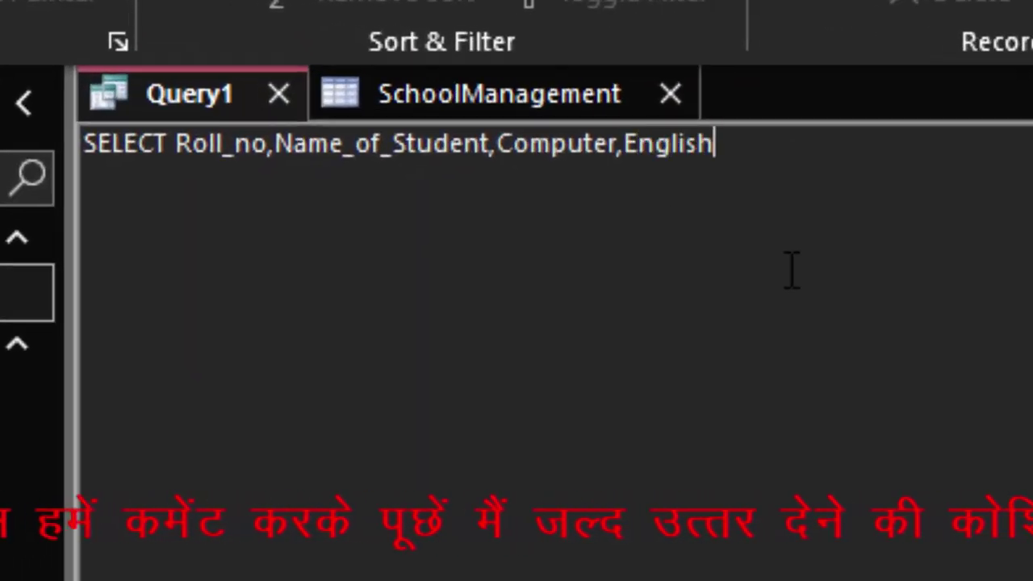
{"action": "type", "text": ",Maths"}
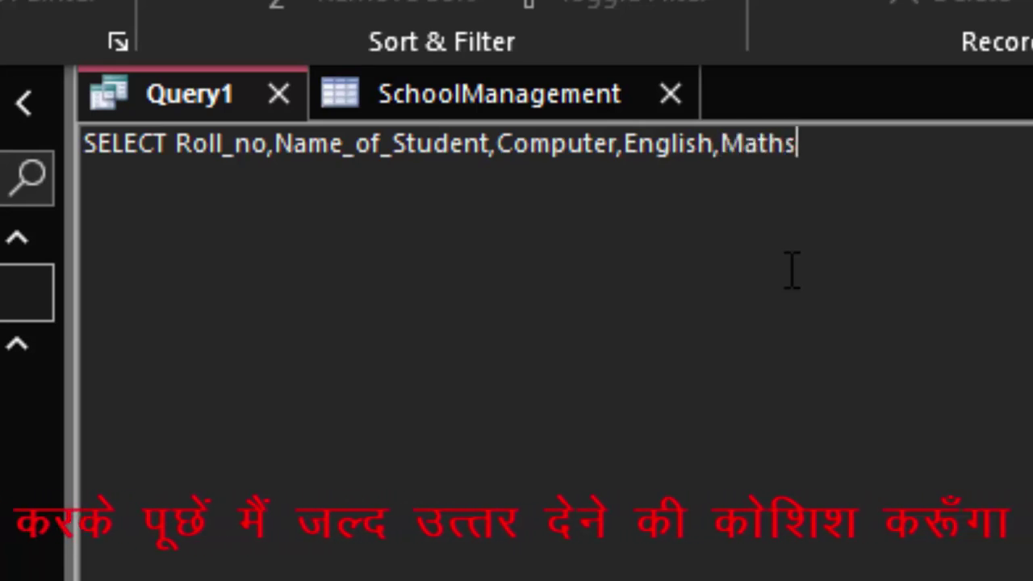
{"action": "type", "text": ",Scien"}
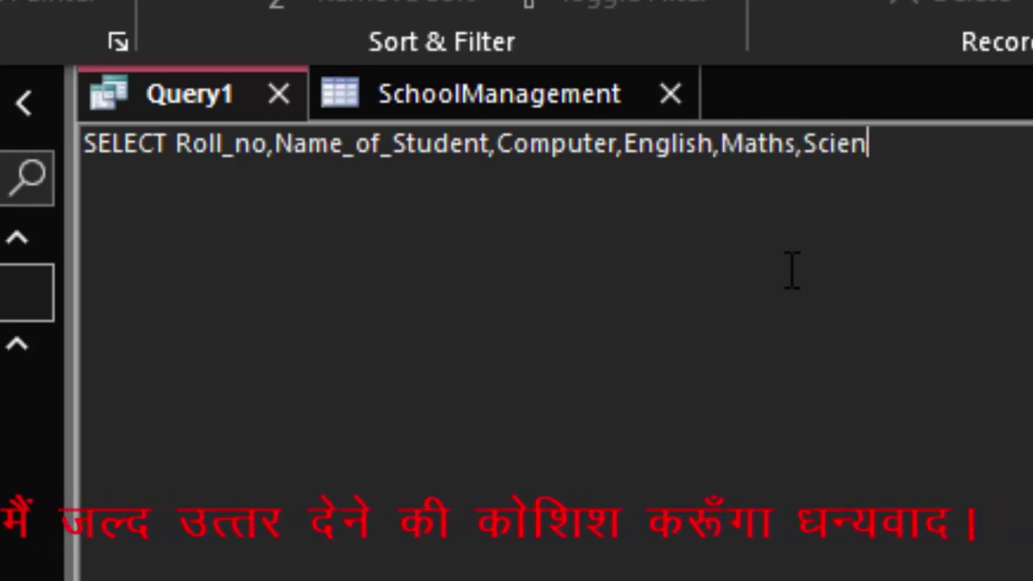
{"action": "type", "text": "ce"}
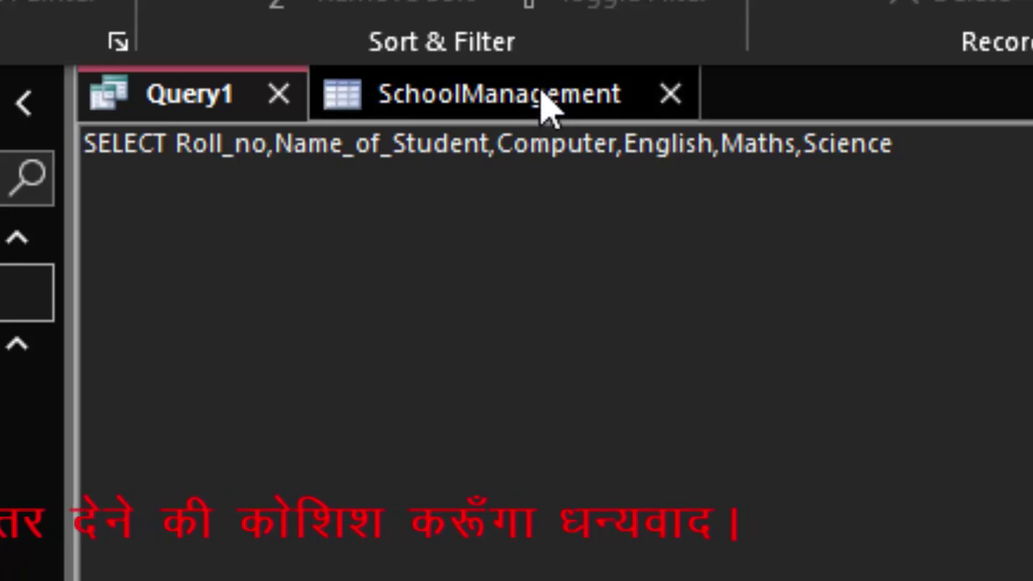
{"action": "left_click", "coordinate": [544, 97]}
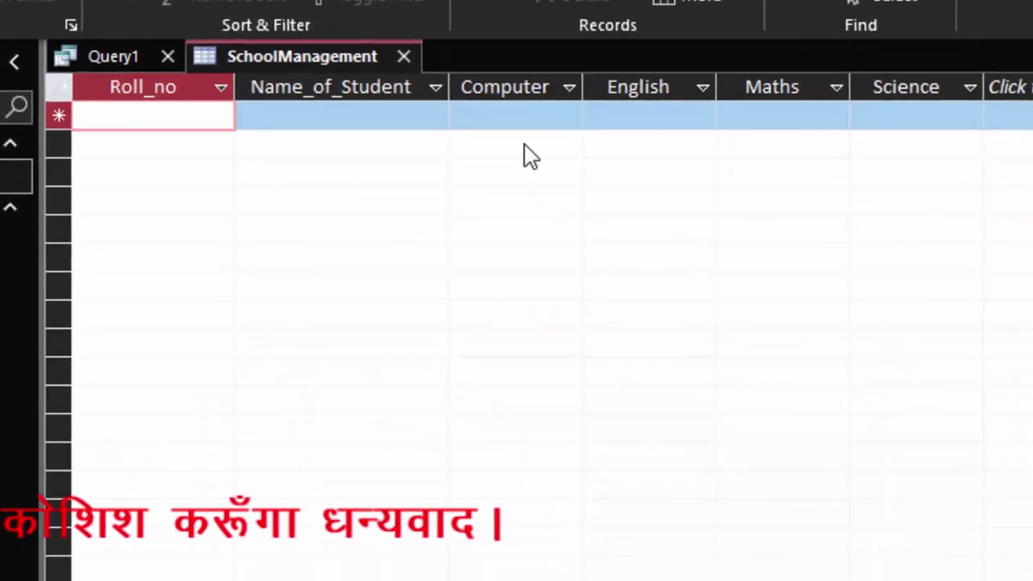
{"action": "left_click", "coordinate": [113, 58]}
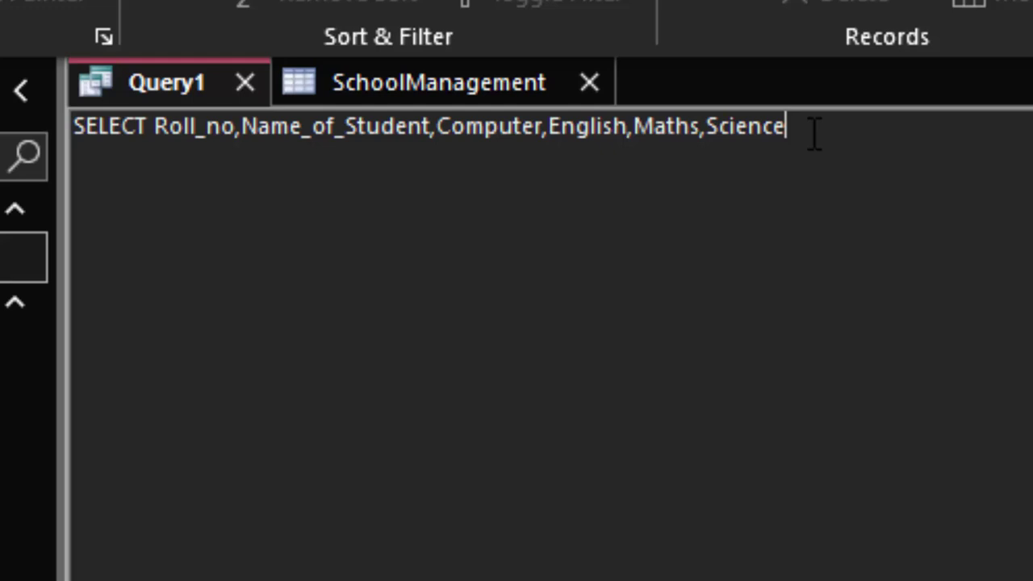
{"action": "type", "text": ",("}
- Copy the four subject column names and paste them inside the opening bracket
{"action": "left_click_drag", "start_coordinate": [784, 130], "coordinate": [461, 133]}
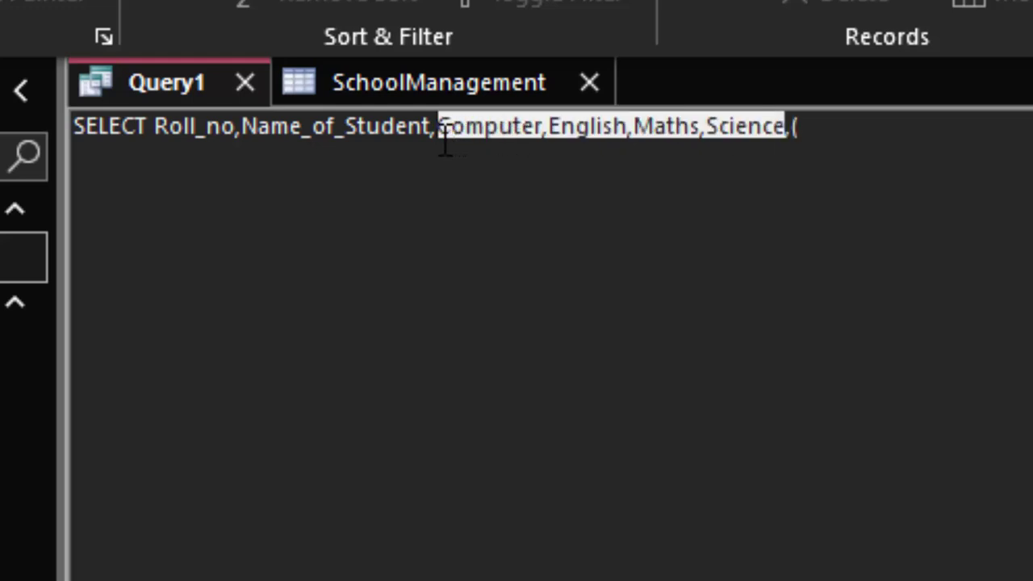
{"action": "right_click", "coordinate": [462, 133]}
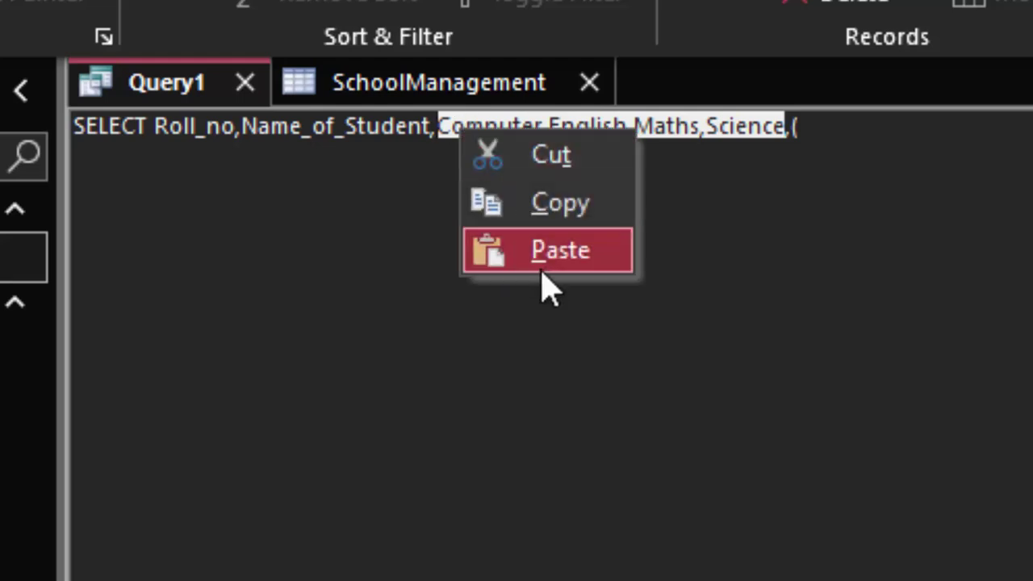
{"action": "left_click", "coordinate": [560, 206]}
{"action": "left_click", "coordinate": [838, 129]}
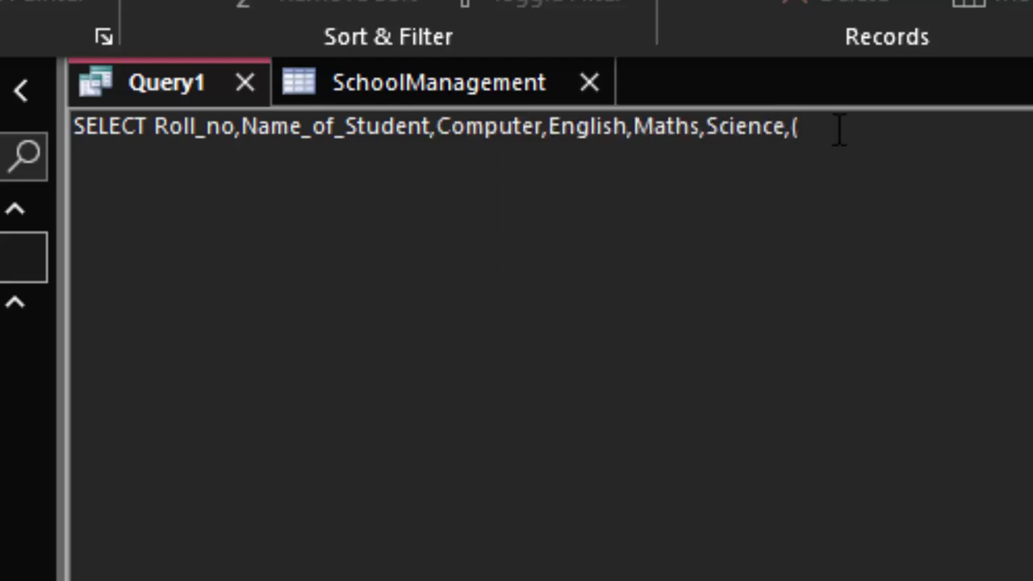
{"action": "key", "text": "ctrl+v"}
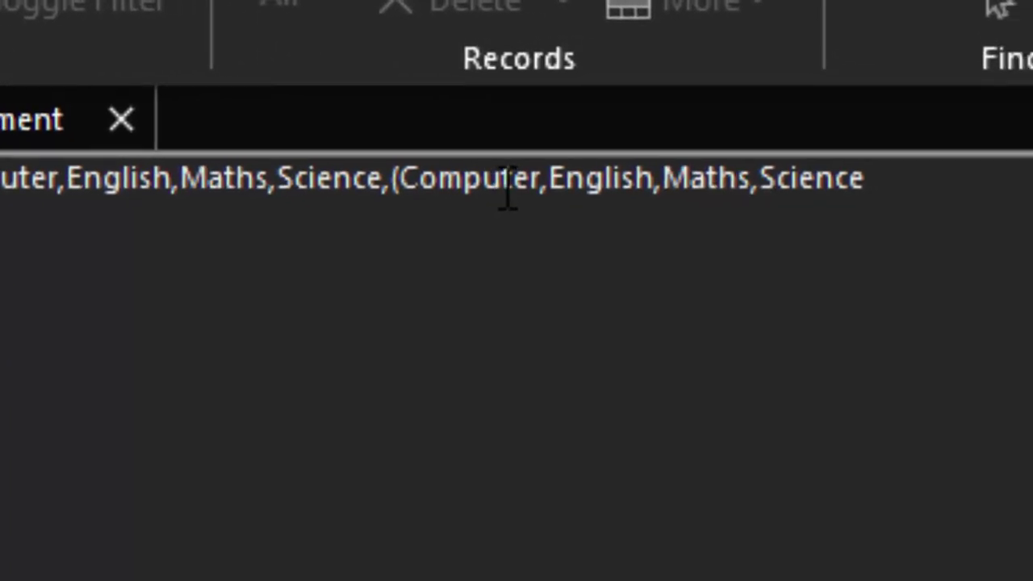
- Replace the commas between the pasted subjects with + signs
{"action": "key", "text": "BackSpace"}
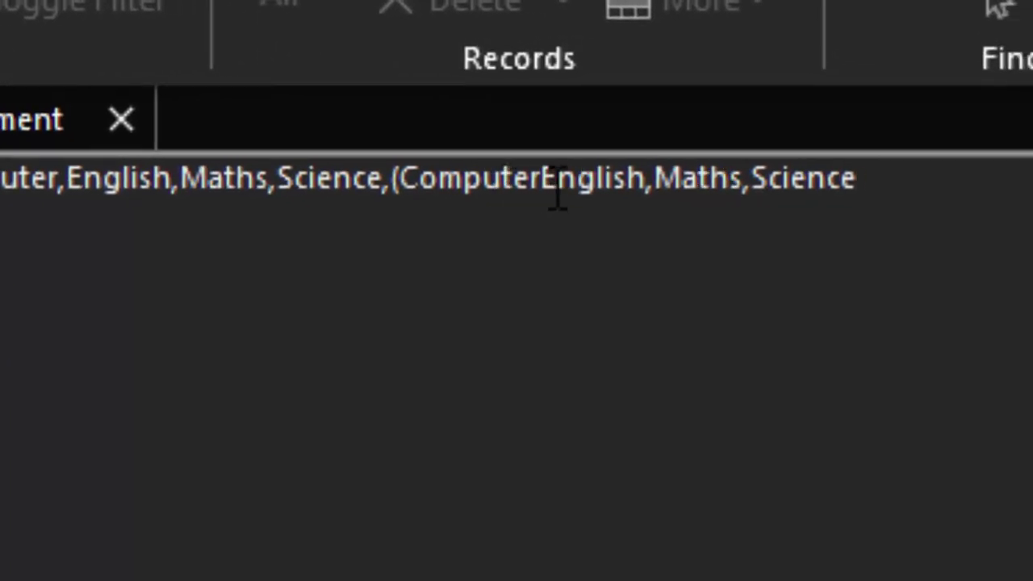
{"action": "type", "text": "+"}
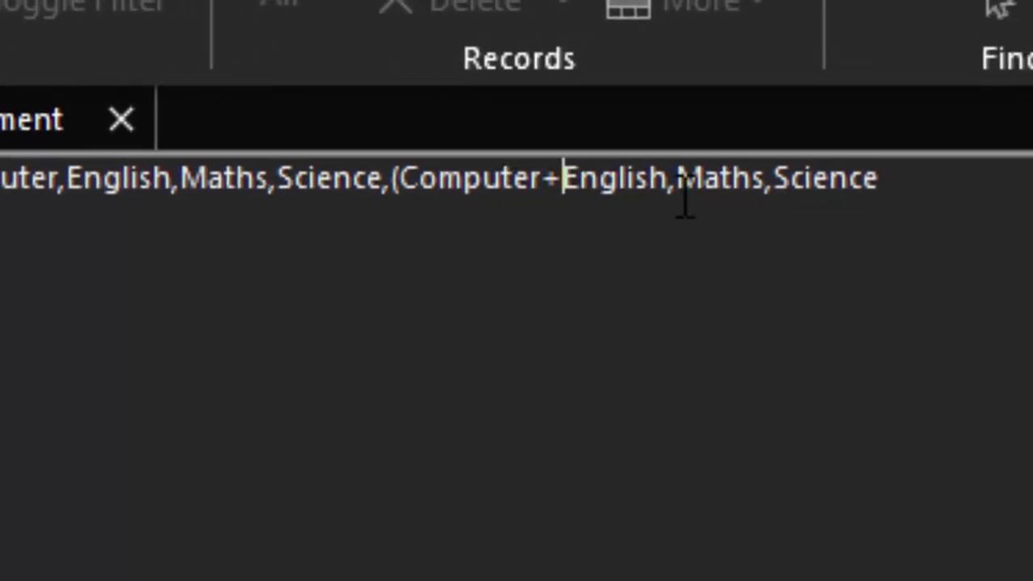
{"action": "left_click", "coordinate": [680, 190]}
{"action": "key", "text": "BackSpace"}
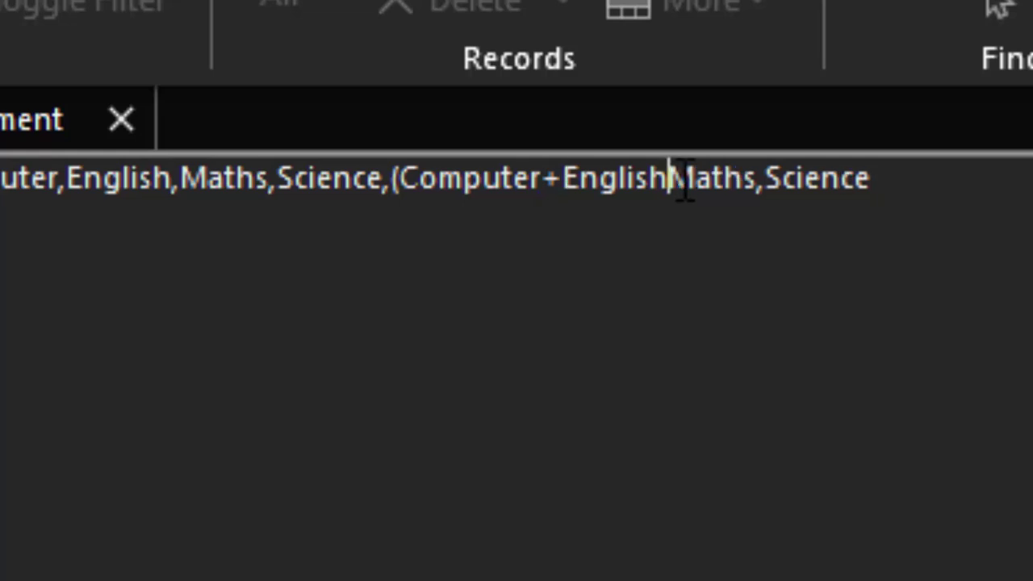
{"action": "type", "text": "+"}
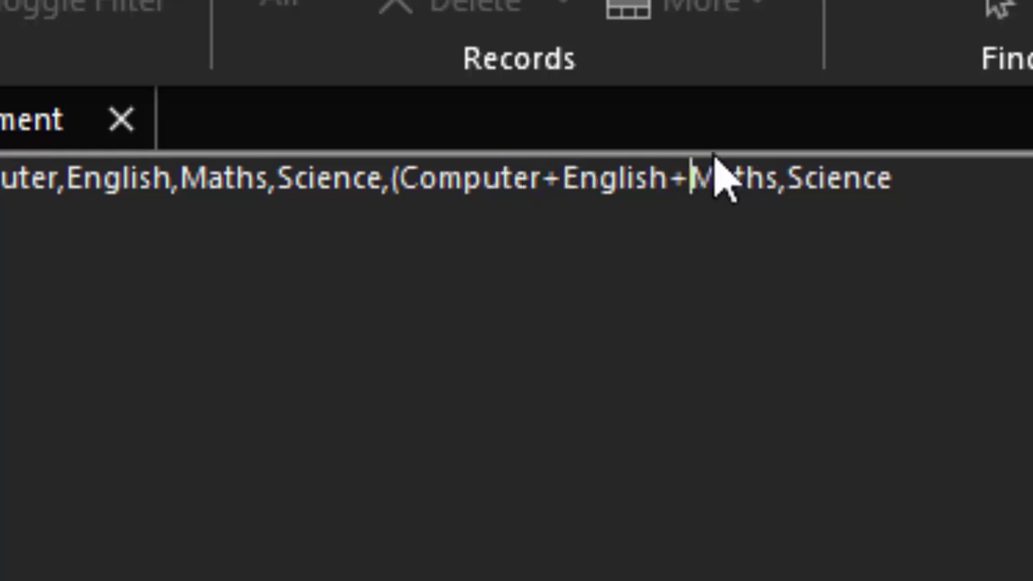
{"action": "left_click", "coordinate": [793, 198]}
{"action": "key", "text": "BackSpace"}
{"action": "type", "text": "+"}
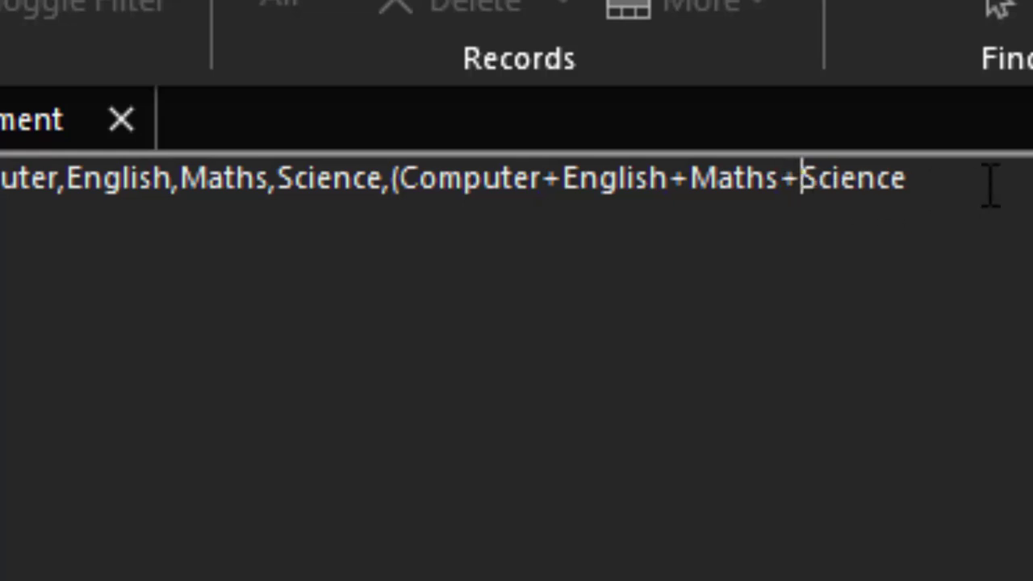
- Finish with ')as Total_Marks from SchoolManagement;', fixing typos, and select the whole statement
{"action": "left_click", "coordinate": [991, 186]}
{"action": "type", "text": ")"}
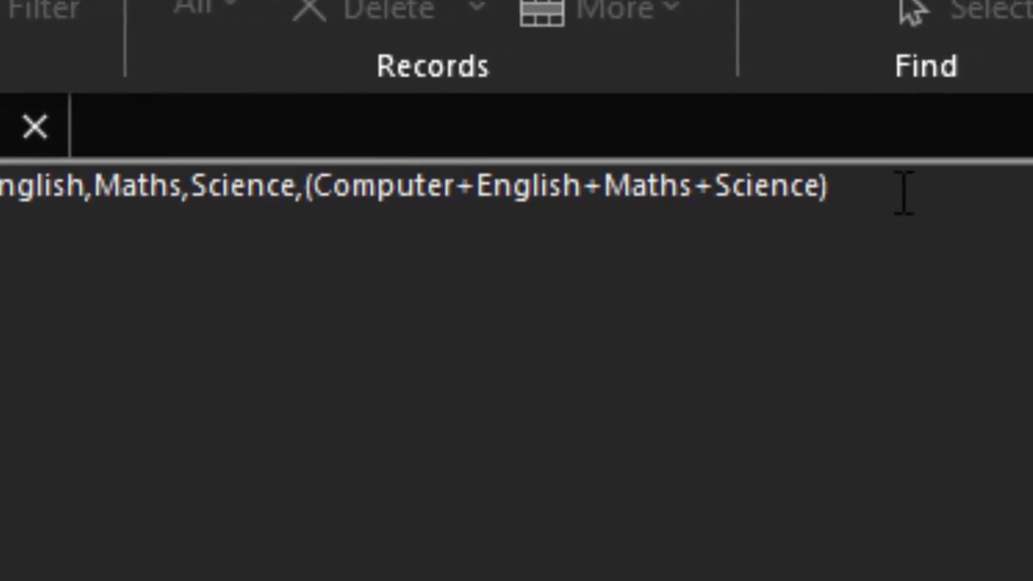
{"action": "type", "text": "as T"}
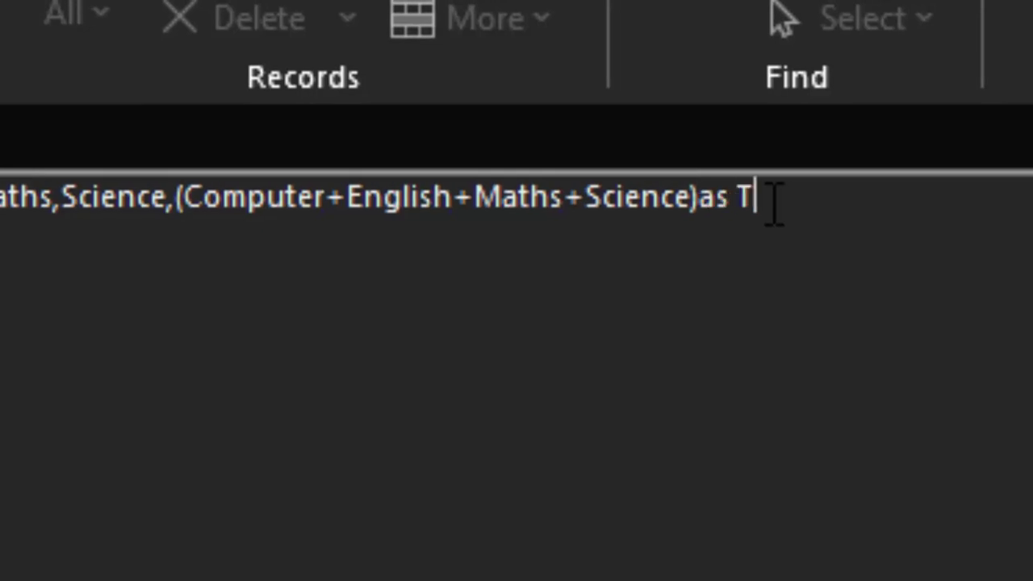
{"action": "type", "text": "otal"}
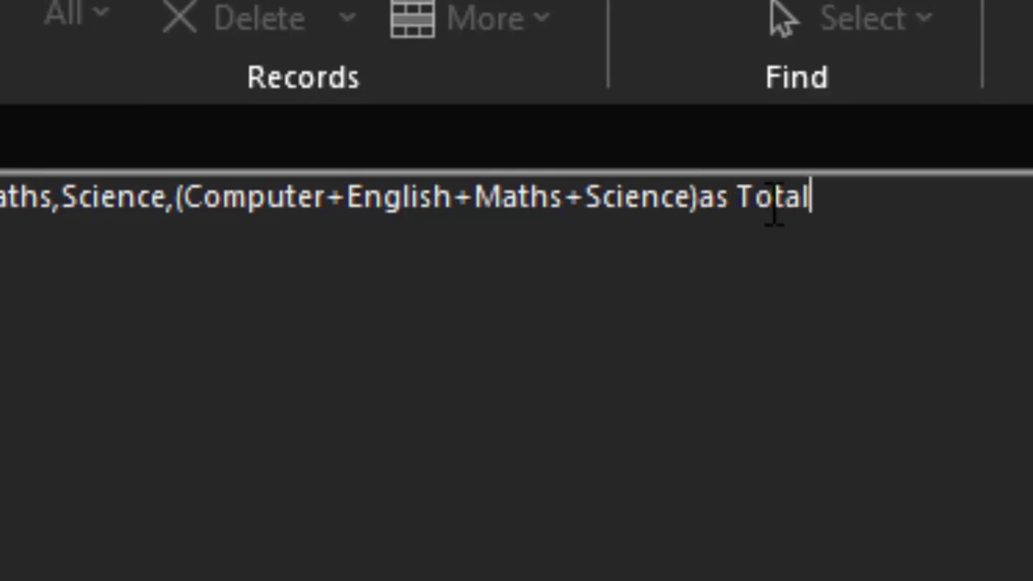
{"action": "type", "text": "_Maks"}
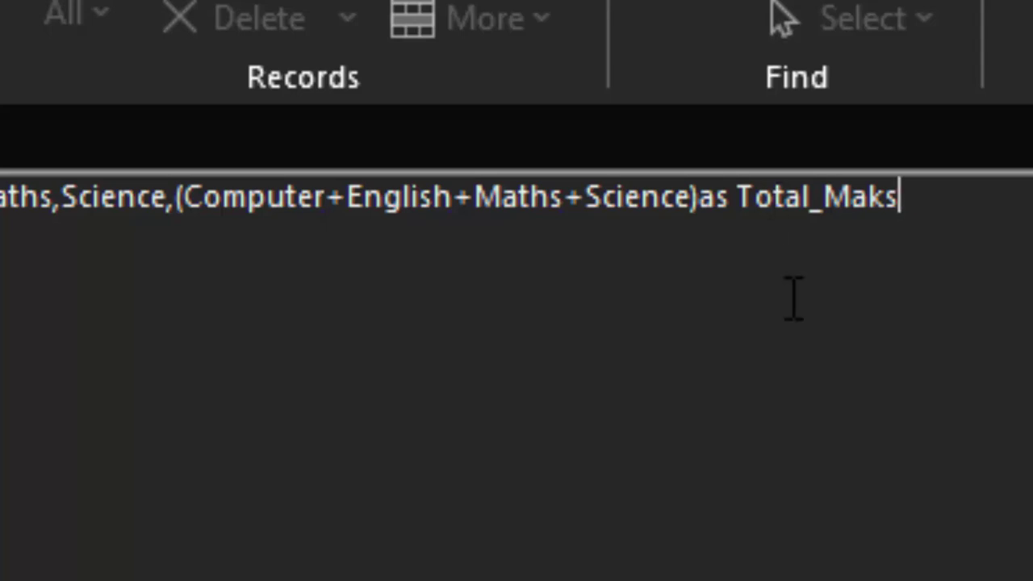
{"action": "left_click", "coordinate": [870, 206]}
{"action": "type", "text": "rks "}
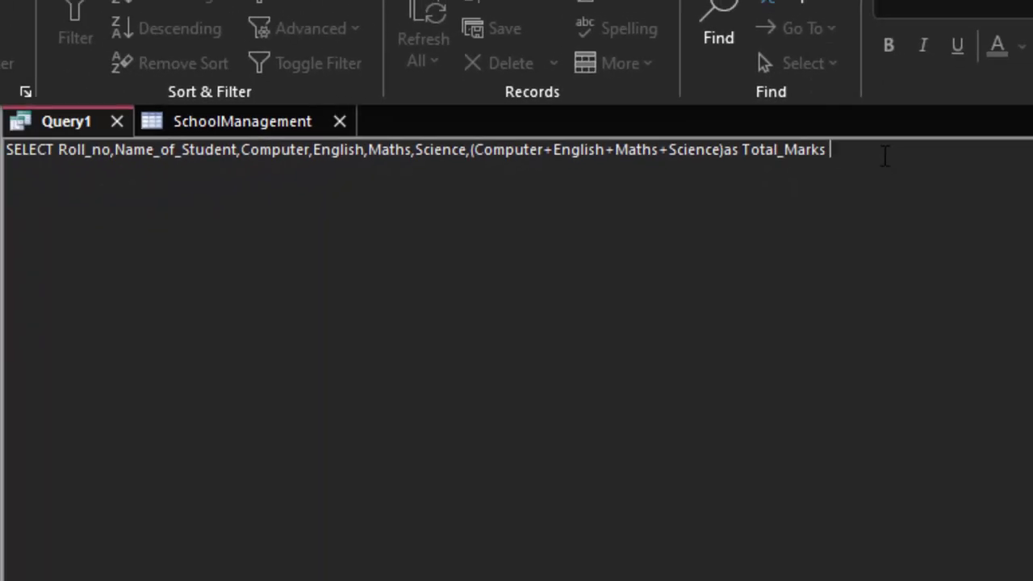
{"action": "type", "text": "f"}
{"action": "type", "text": "rom SchManagement;"}
{"action": "left_click", "coordinate": [887, 152]}
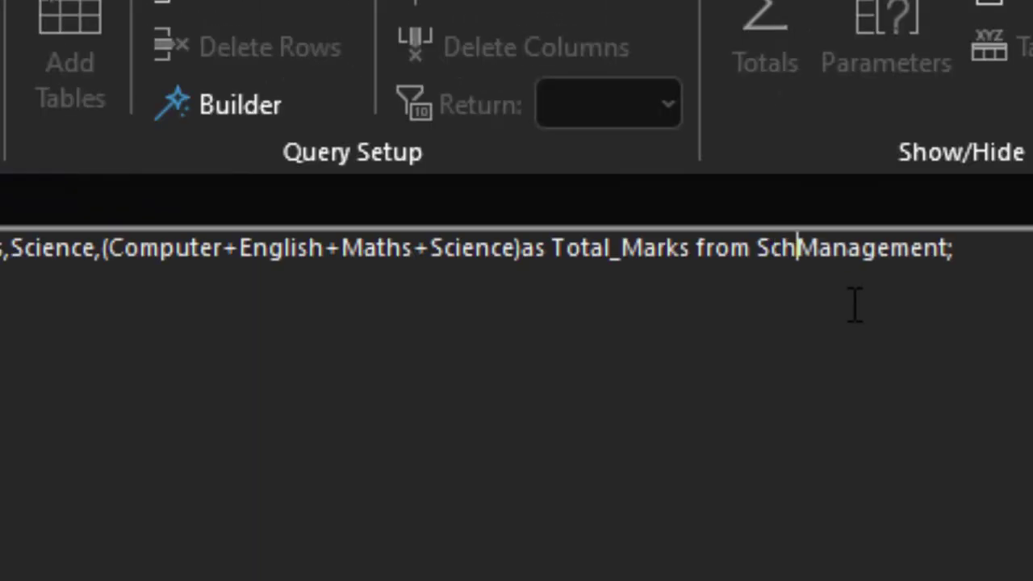
{"action": "type", "text": "oo"}
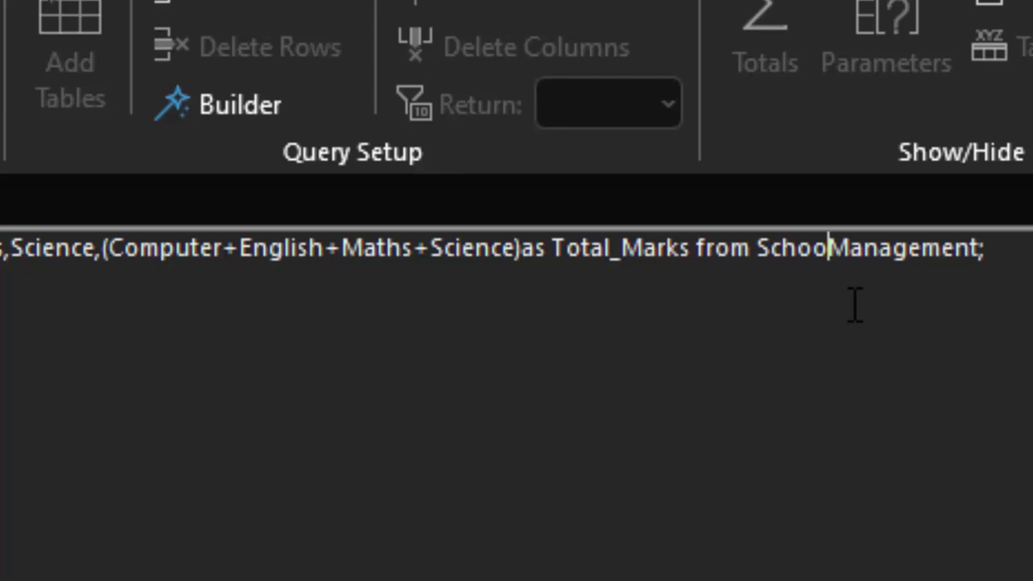
{"action": "type", "text": "l"}
{"action": "left_click", "coordinate": [995, 251]}
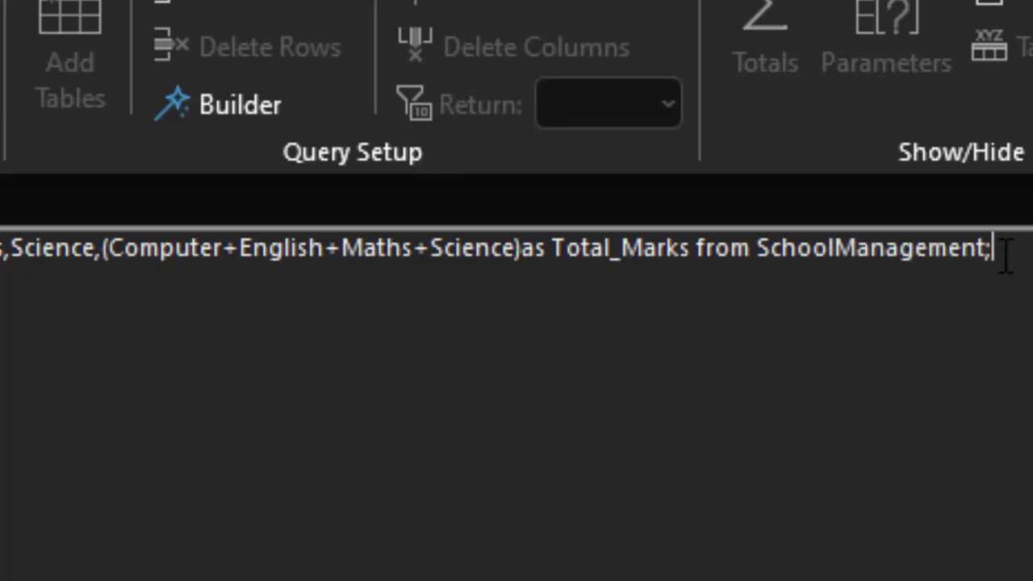
{"action": "key", "text": "ctrl+a"}
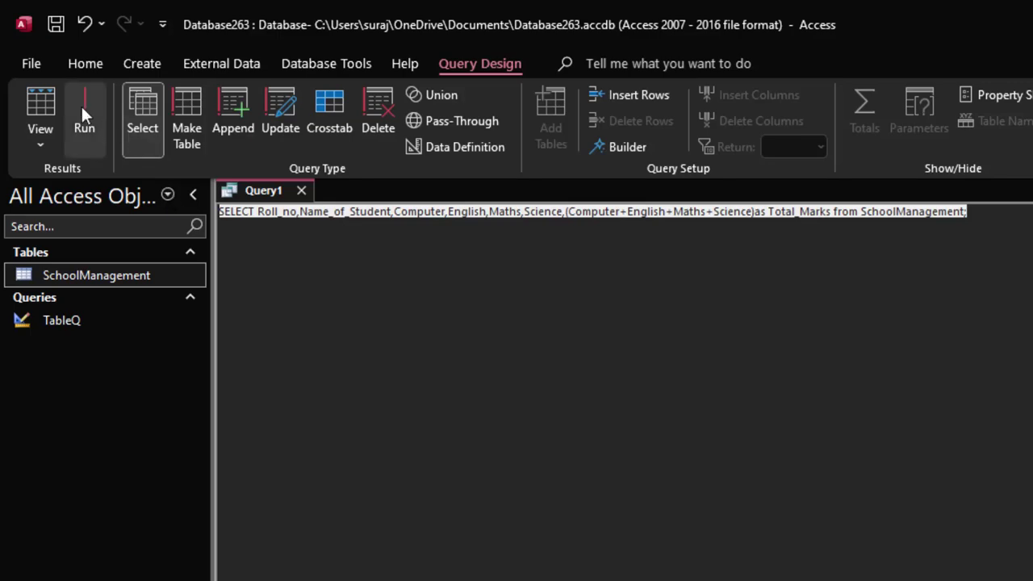
- Run the query to get an empty datasheet with Total_Marks beside the student columns
{"action": "left_click", "coordinate": [84, 113]}
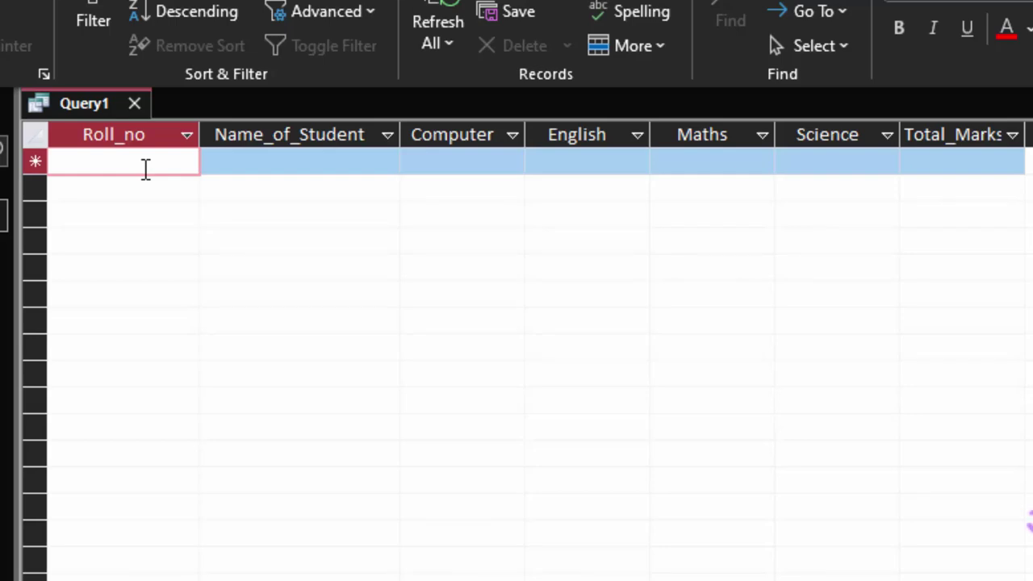
- Save the total-marks query under the name Addq
{"action": "right_click", "coordinate": [62, 103]}
{"action": "left_click", "coordinate": [84, 109]}
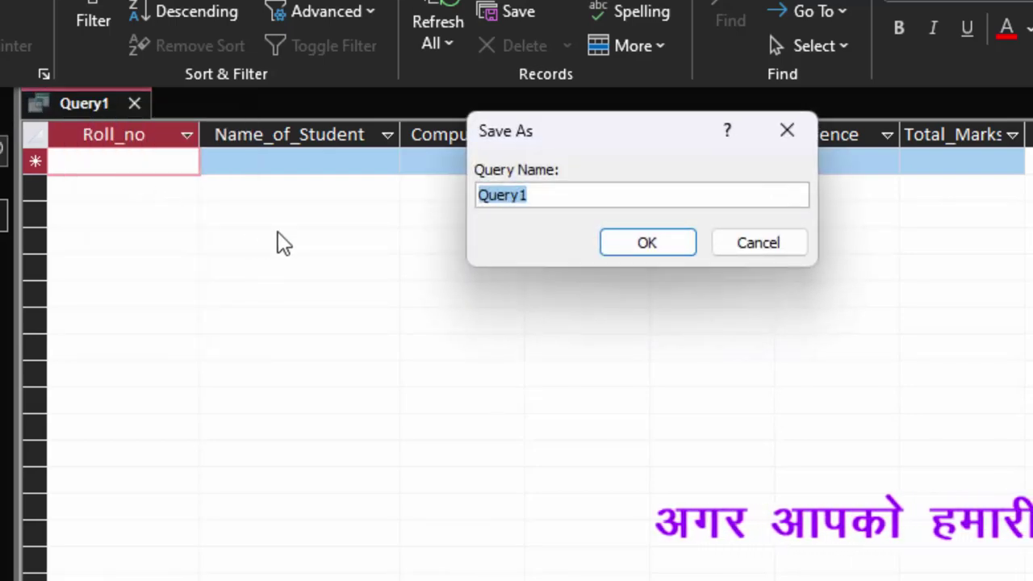
{"action": "key", "text": "BackSpace"}
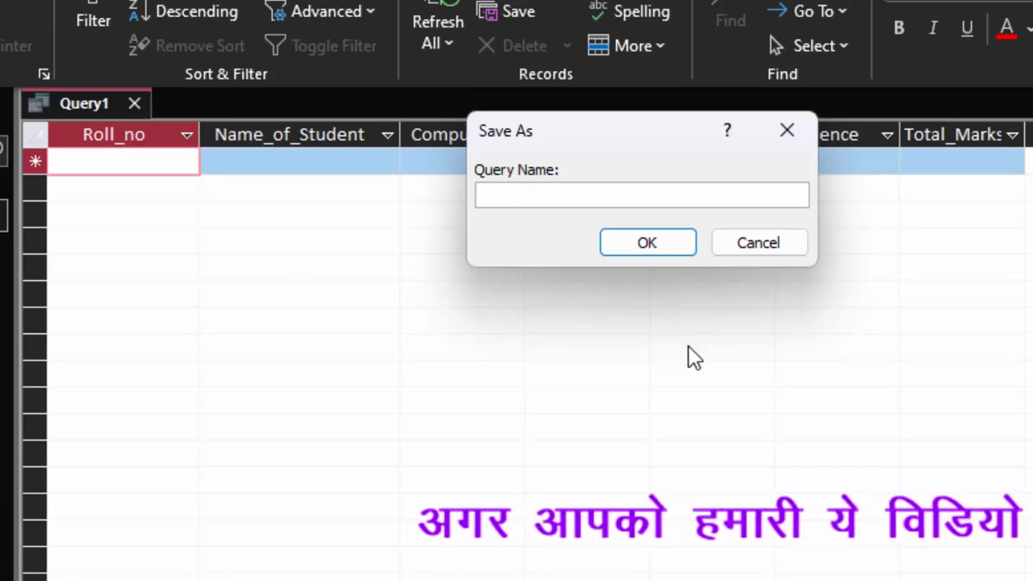
{"action": "type", "text": "Addq"}
{"action": "key", "text": "Return"}
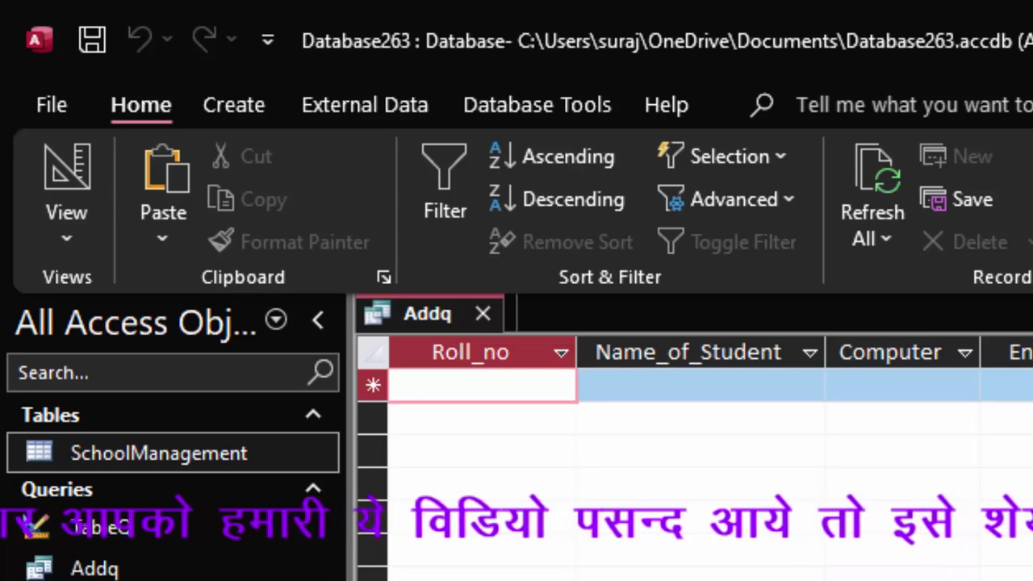
- Create a new blank query in SQL View and close Addq
{"action": "left_click", "coordinate": [213, 99]}
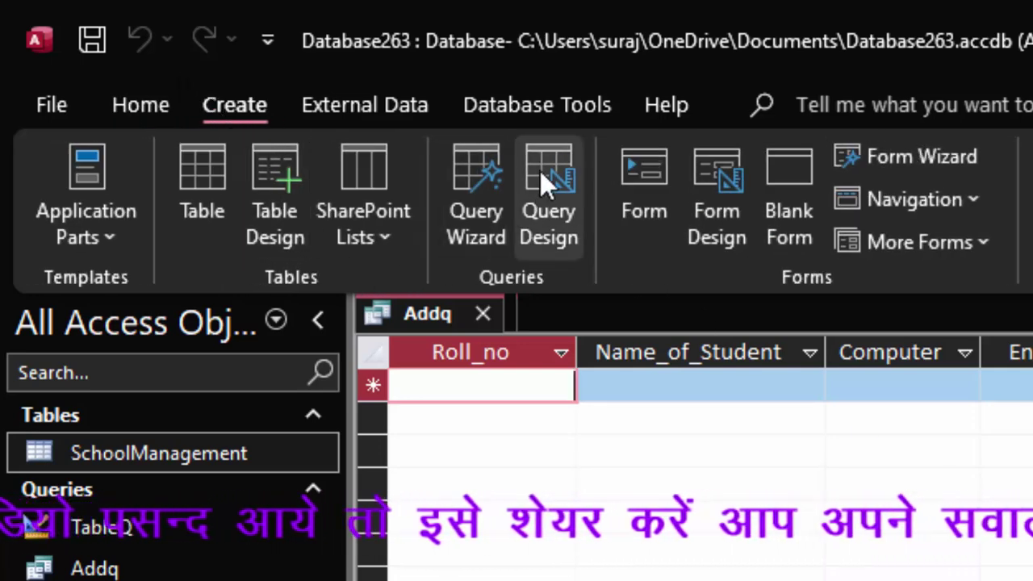
{"action": "left_click", "coordinate": [542, 173]}
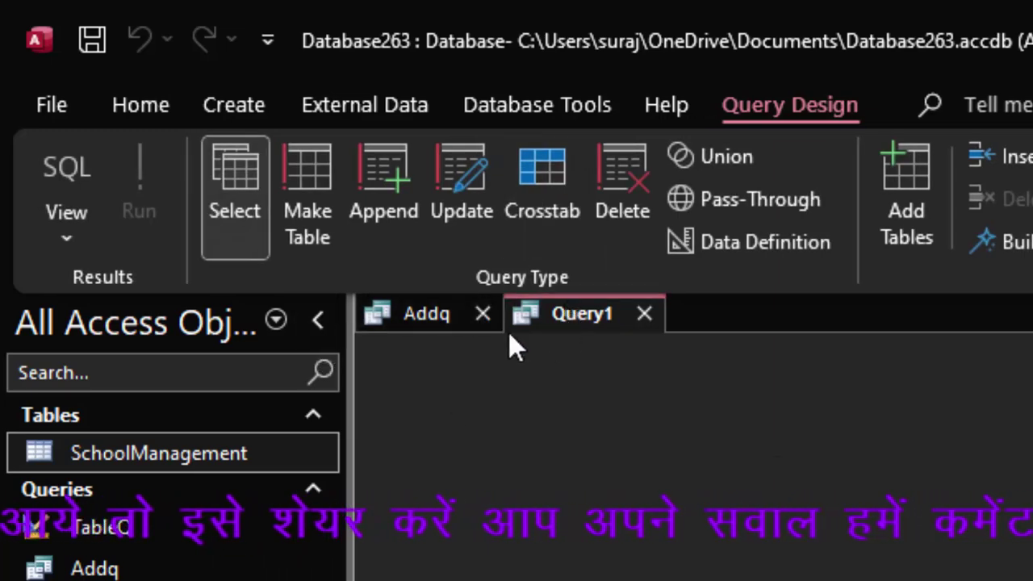
{"action": "left_click", "coordinate": [481, 314]}
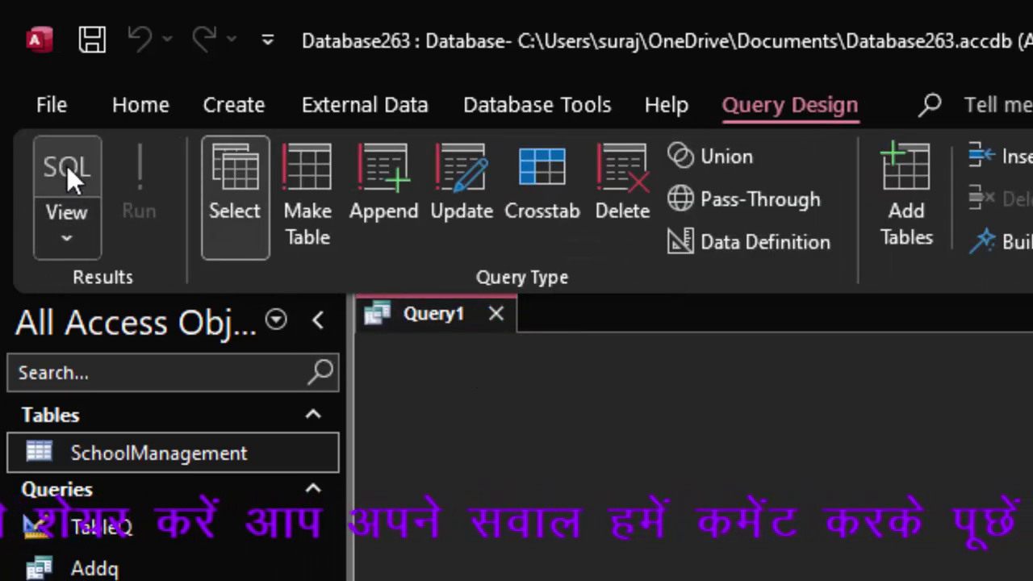
{"action": "left_click", "coordinate": [67, 166]}
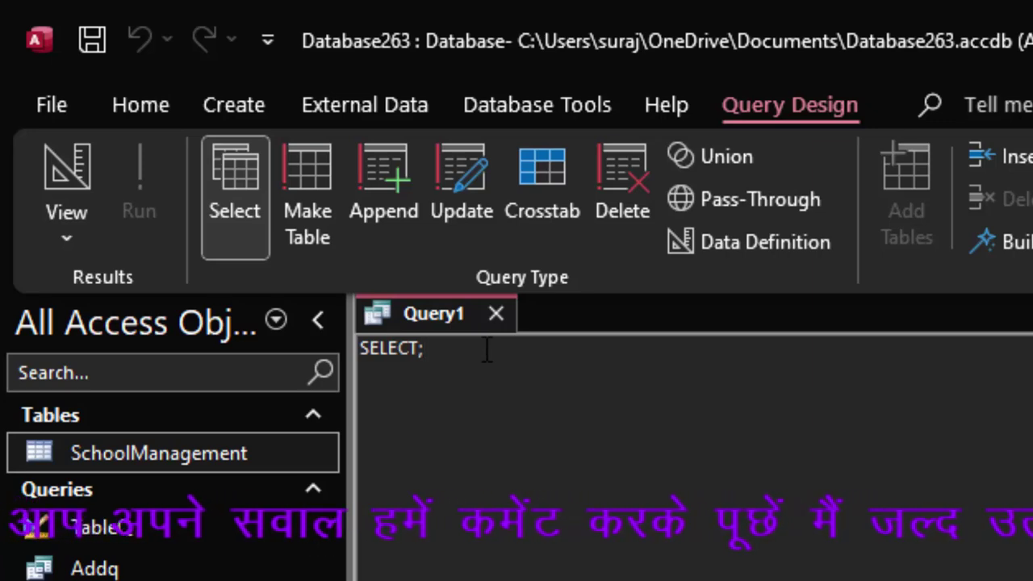
- Replace the default SELECT text with 'insert into SchoolManage'
{"action": "key", "text": "BackSpace"}
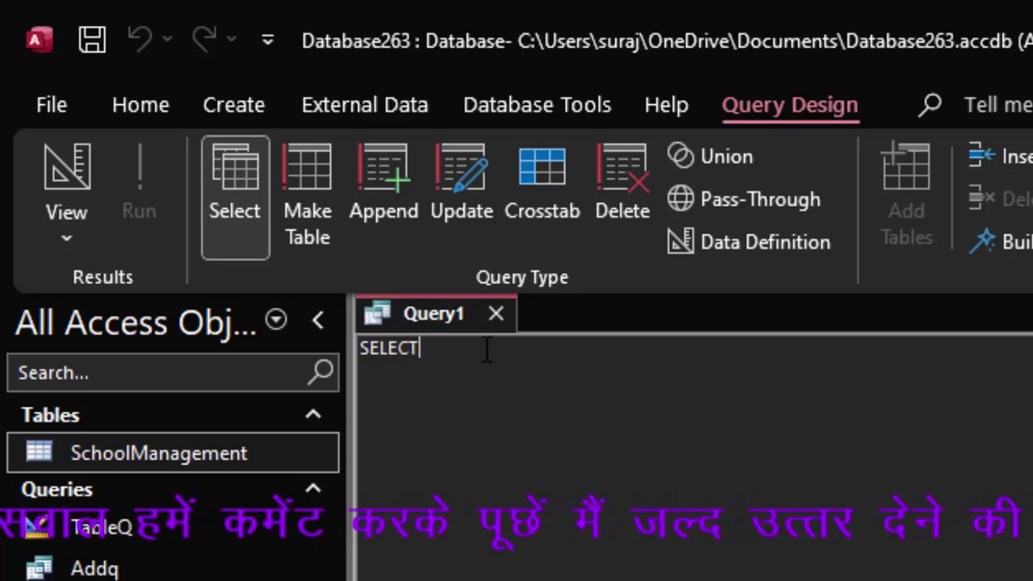
{"action": "key", "text": "BackSpace"}
{"action": "key", "text": "BackSpace"}
{"action": "key", "text": "BackSpace"}
{"action": "key", "text": "BackSpace"}
{"action": "type", "text": "ins"}
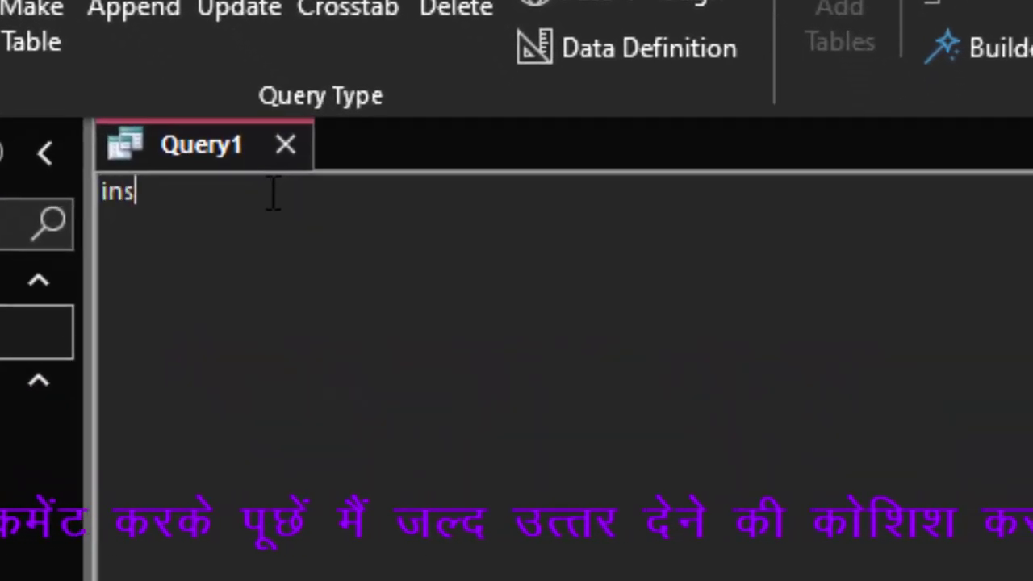
{"action": "type", "text": "ert int"}
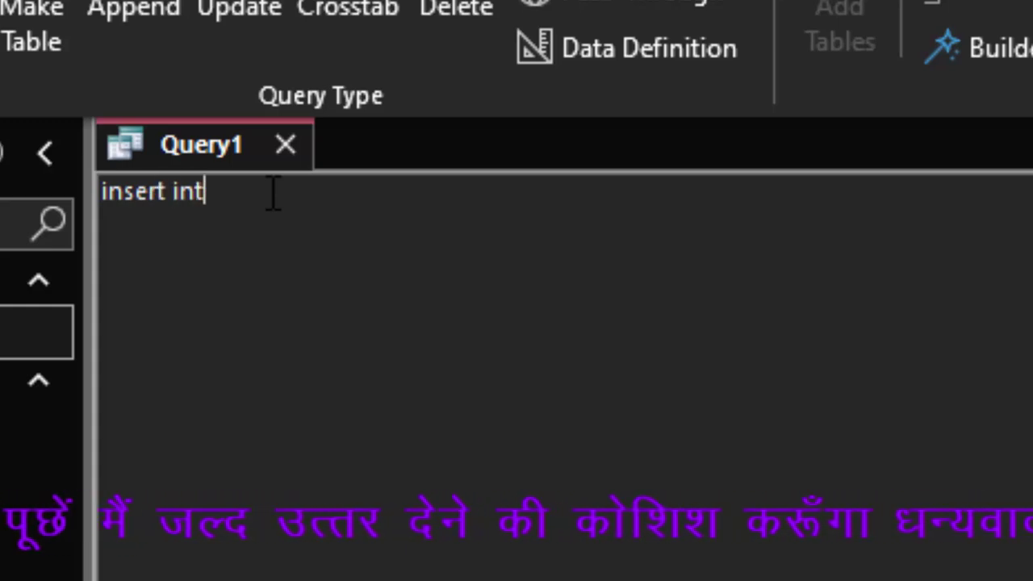
{"action": "type", "text": "o"}
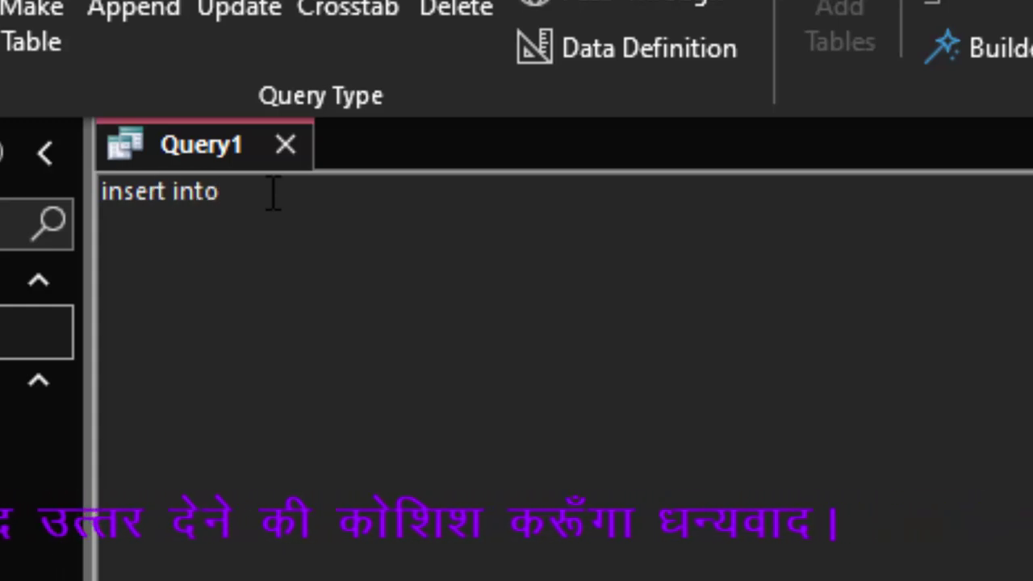
{"action": "type", "text": " SchoolMa"}
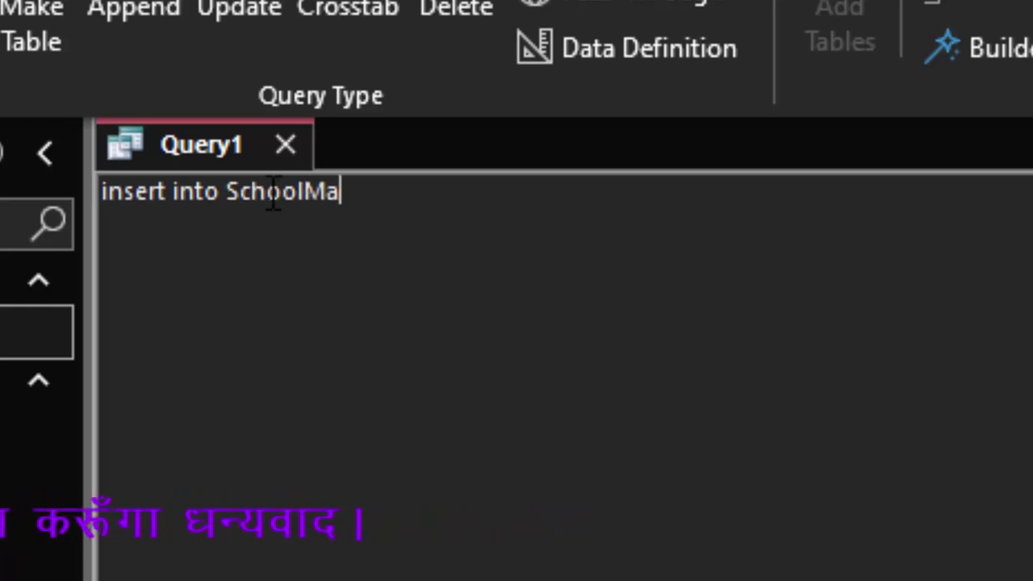
{"action": "type", "text": "nage"}
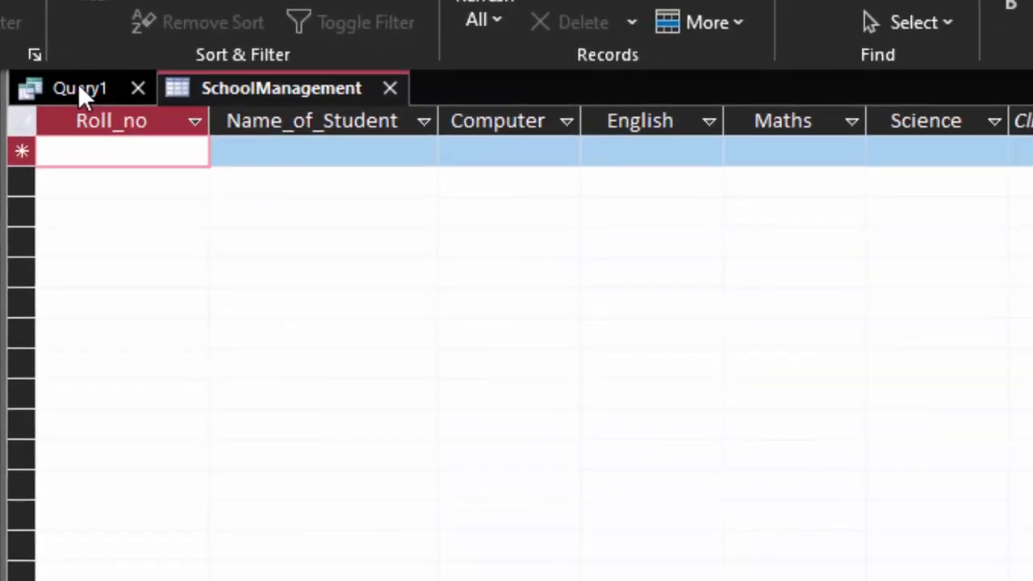
- Begin the column list with Roll_no and Name_of_Student, checking SchoolManagement's field names
{"action": "left_click", "coordinate": [186, 145]}
{"action": "type", "text": "insert into SchoolManagement(Roll_n"}
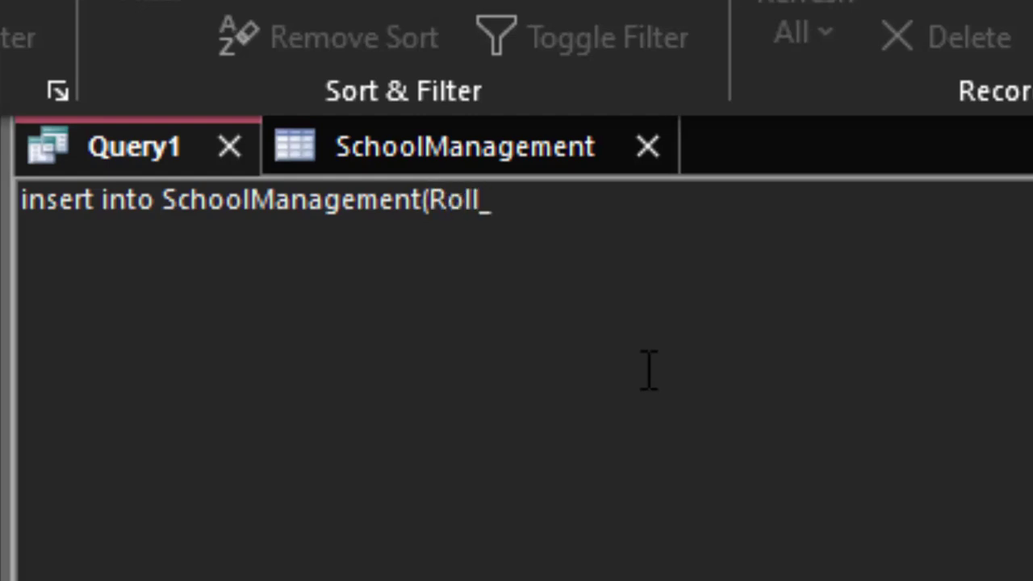
{"action": "type", "text": "umber"}
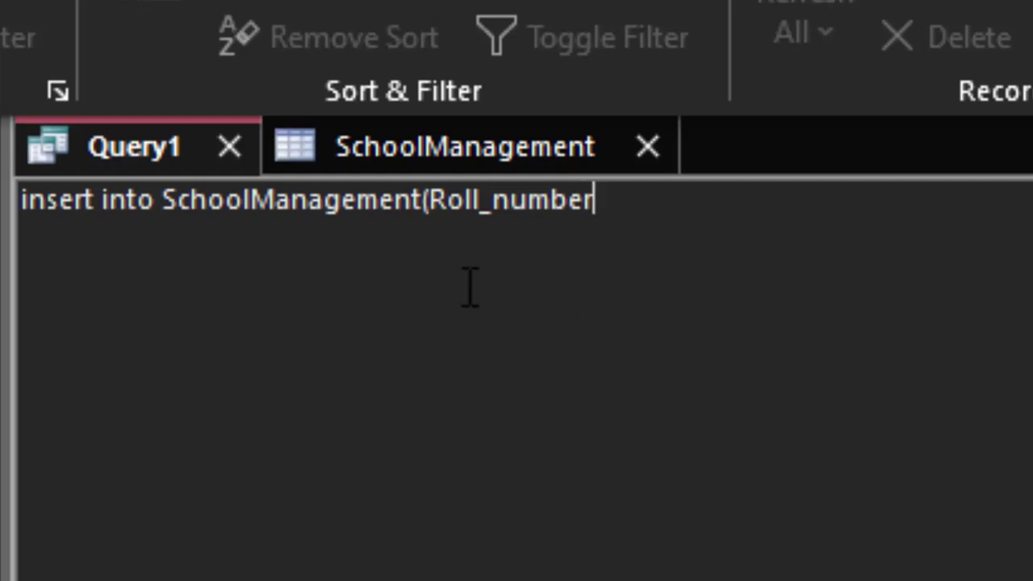
{"action": "left_click", "coordinate": [490, 169]}
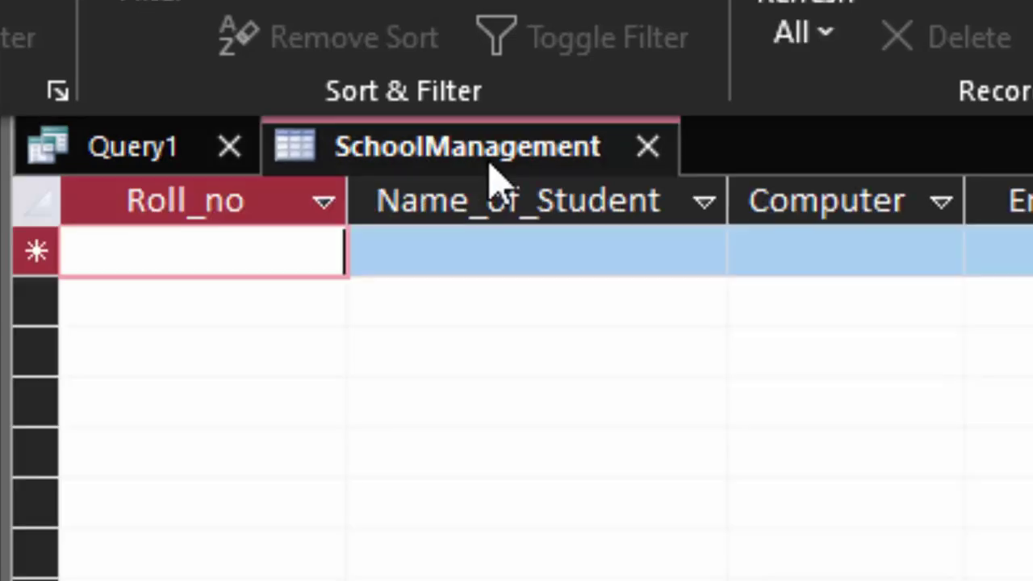
{"action": "left_click", "coordinate": [142, 165]}
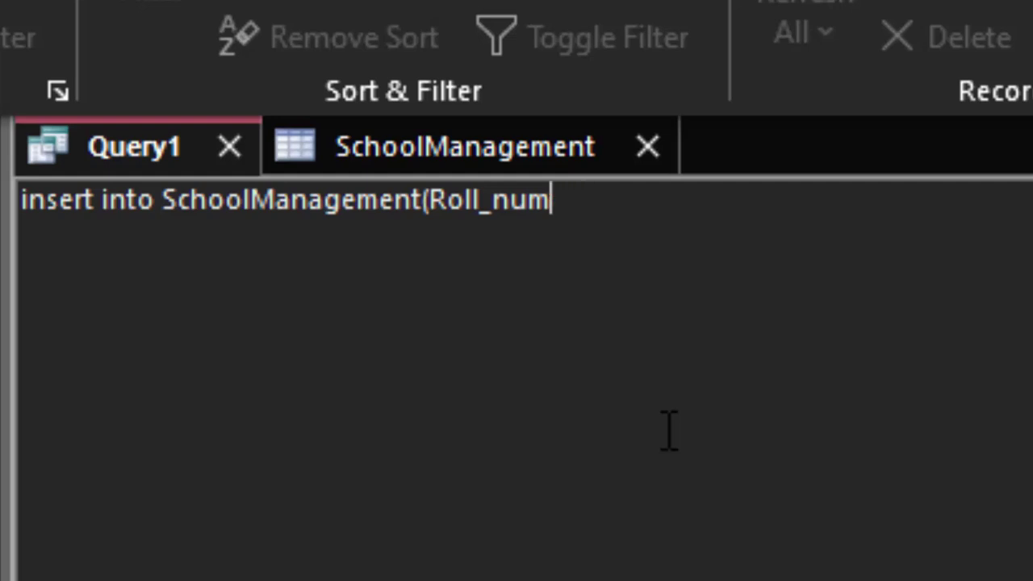
{"action": "key", "text": "BackSpace"}
{"action": "key", "text": "BackSpace"}
{"action": "type", "text": "o,"}
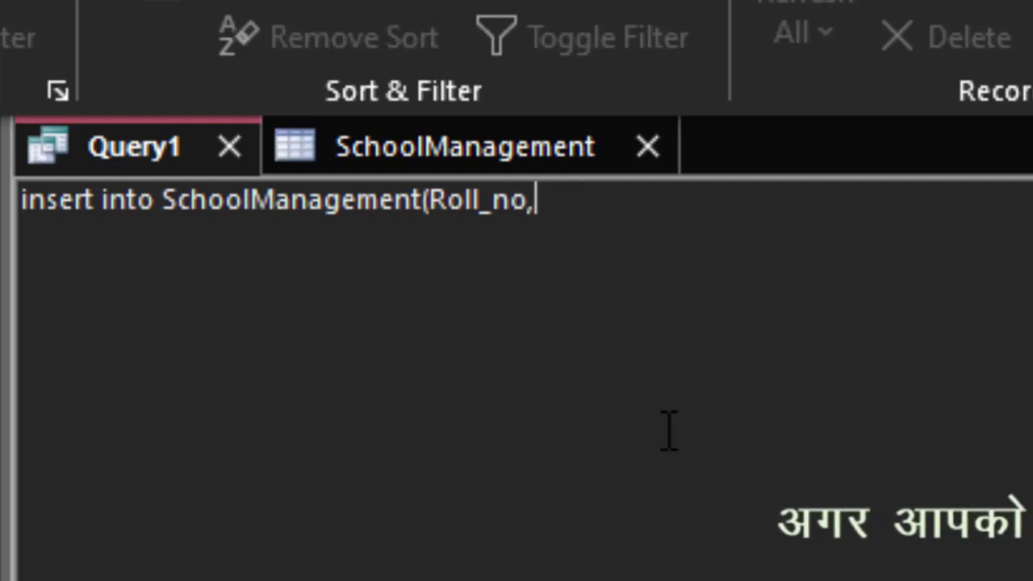
{"action": "left_click", "coordinate": [449, 169]}
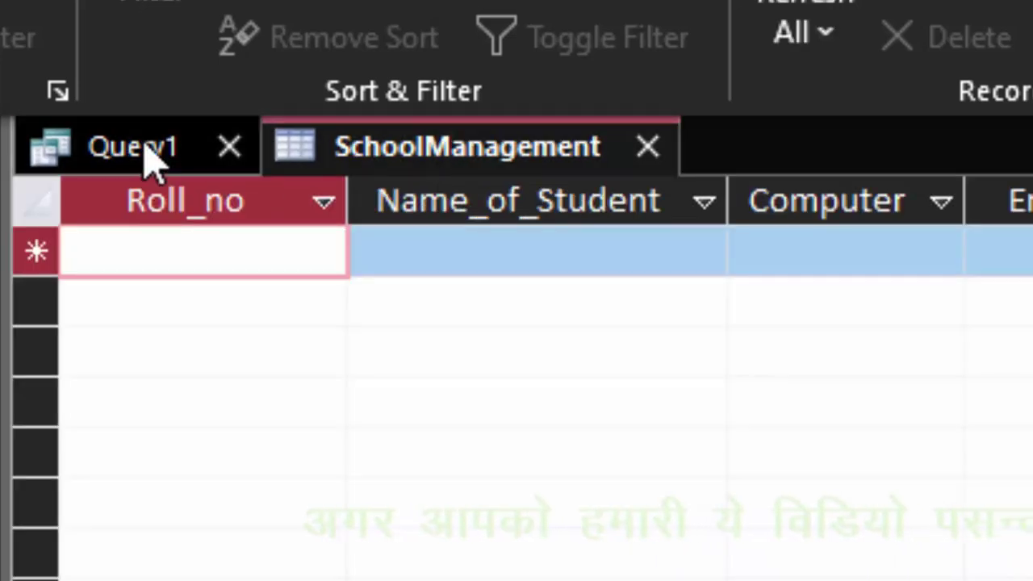
{"action": "left_click", "coordinate": [143, 150]}
{"action": "type", "text": "Name"}
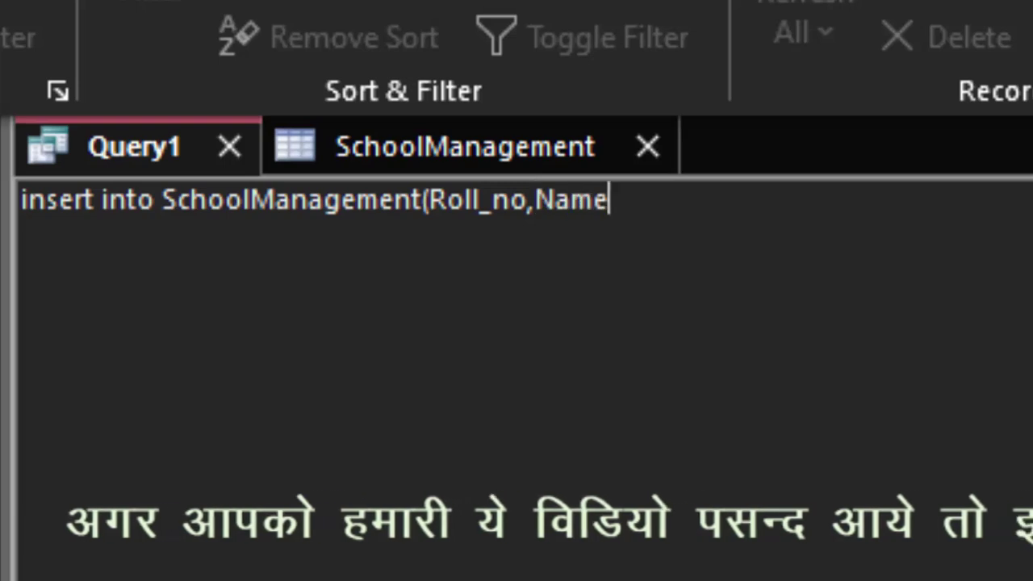
{"action": "type", "text": "_of_"}
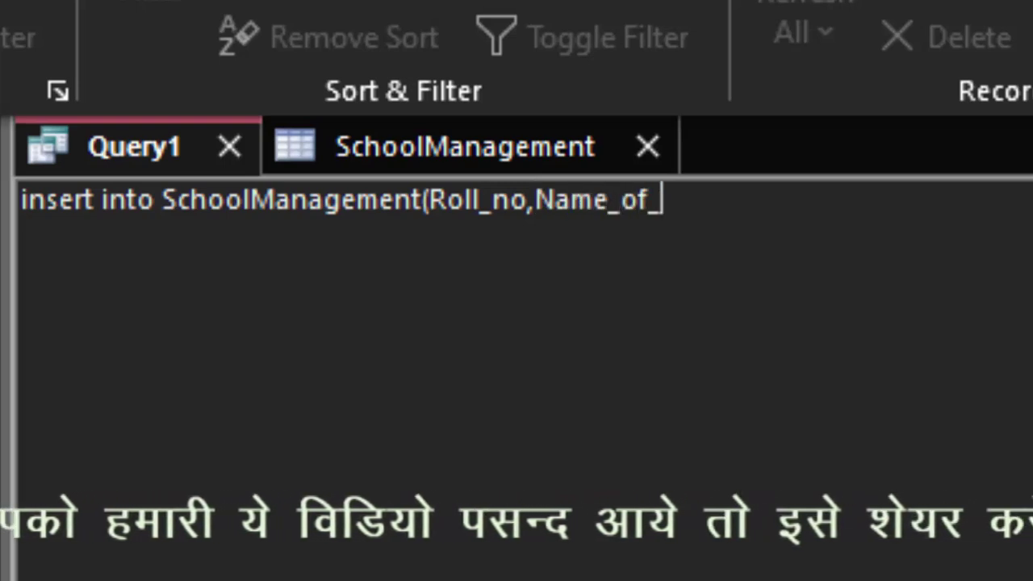
{"action": "type", "text": "Student,"}
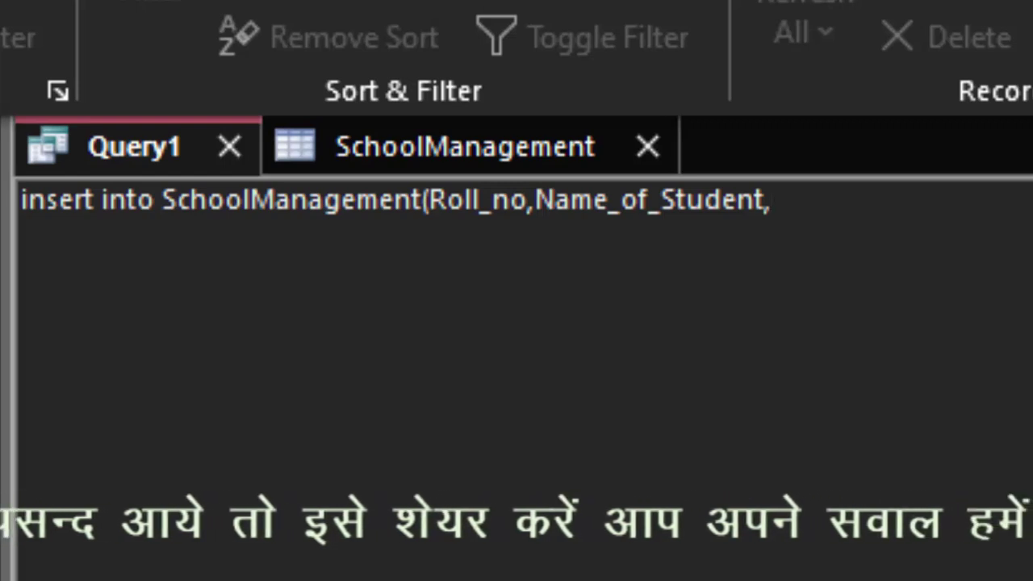
- Add Computer, English, Maths and Science to the column list, checking the table's field names
{"action": "left_click", "coordinate": [482, 157]}
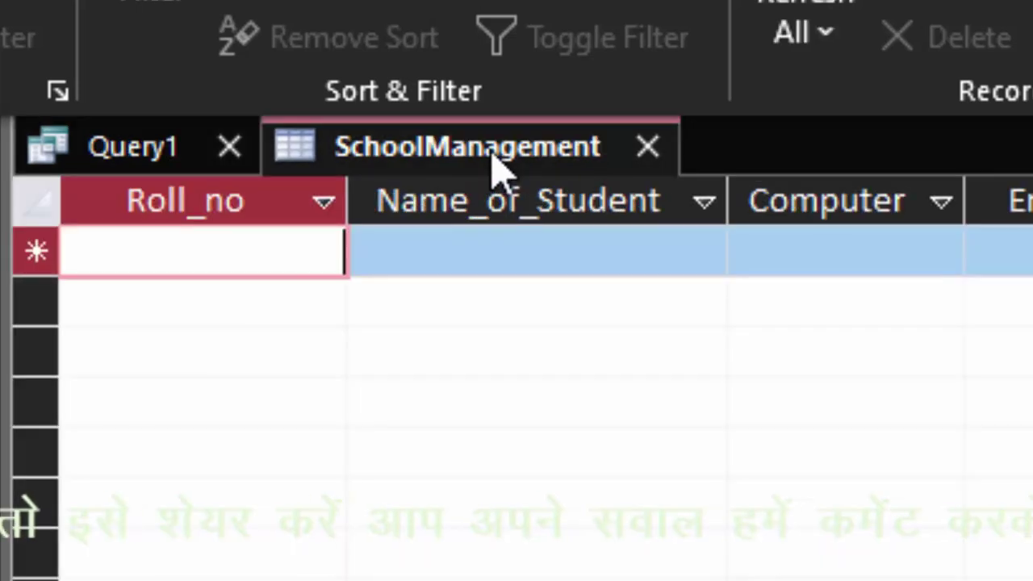
{"action": "left_click", "coordinate": [194, 162]}
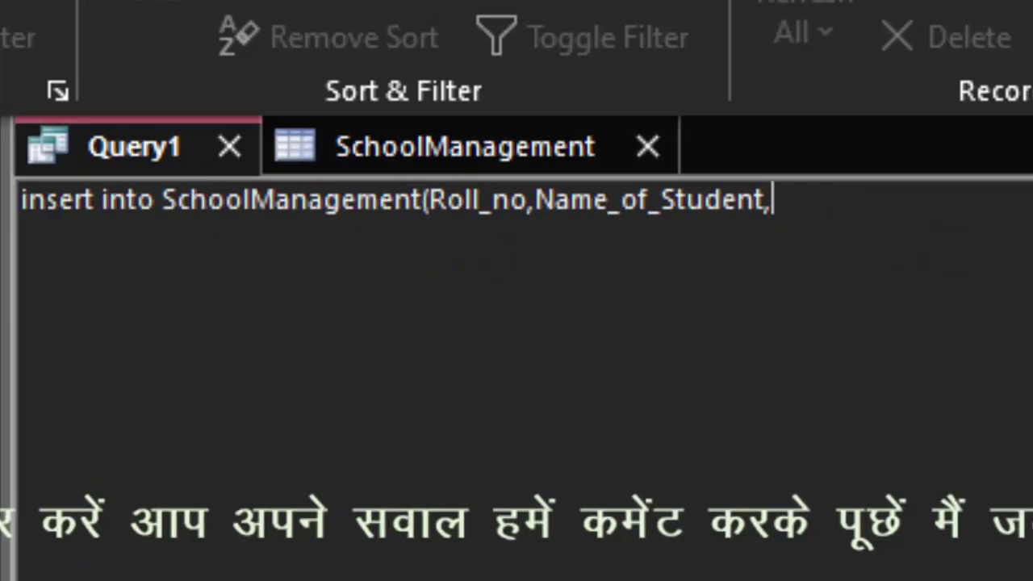
{"action": "type", "text": "Comp"}
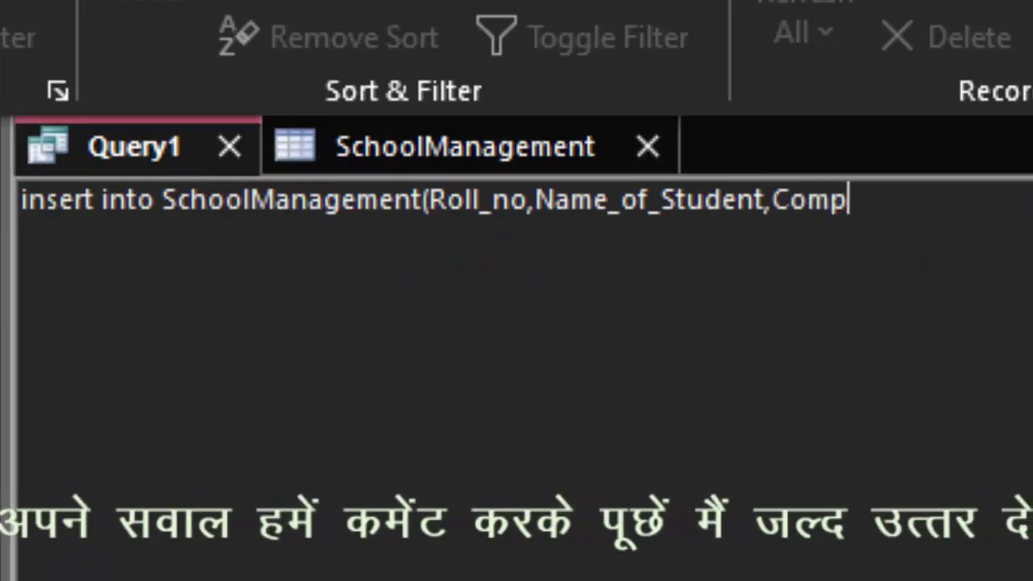
{"action": "type", "text": "uter,"}
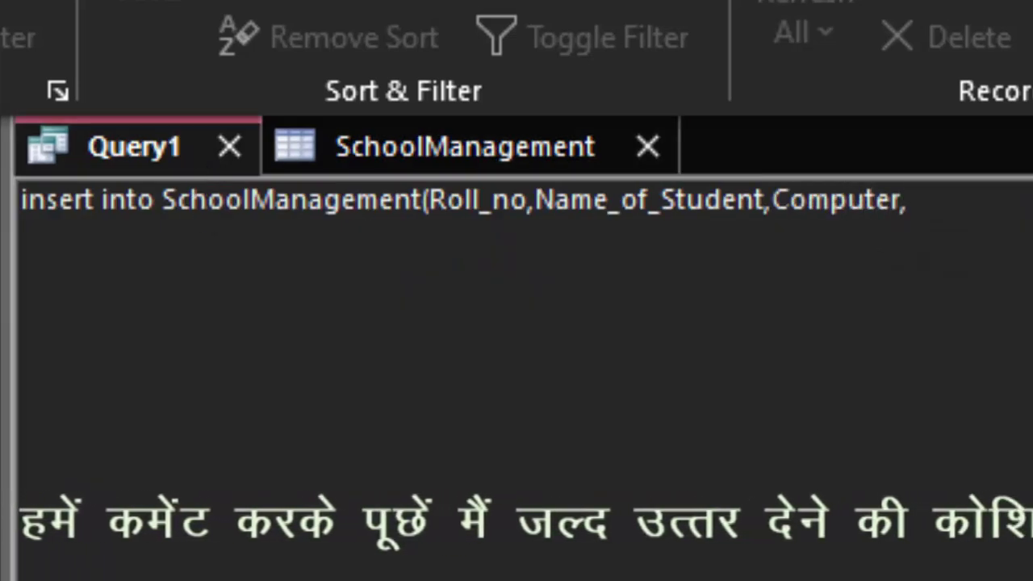
{"action": "left_click", "coordinate": [489, 151]}
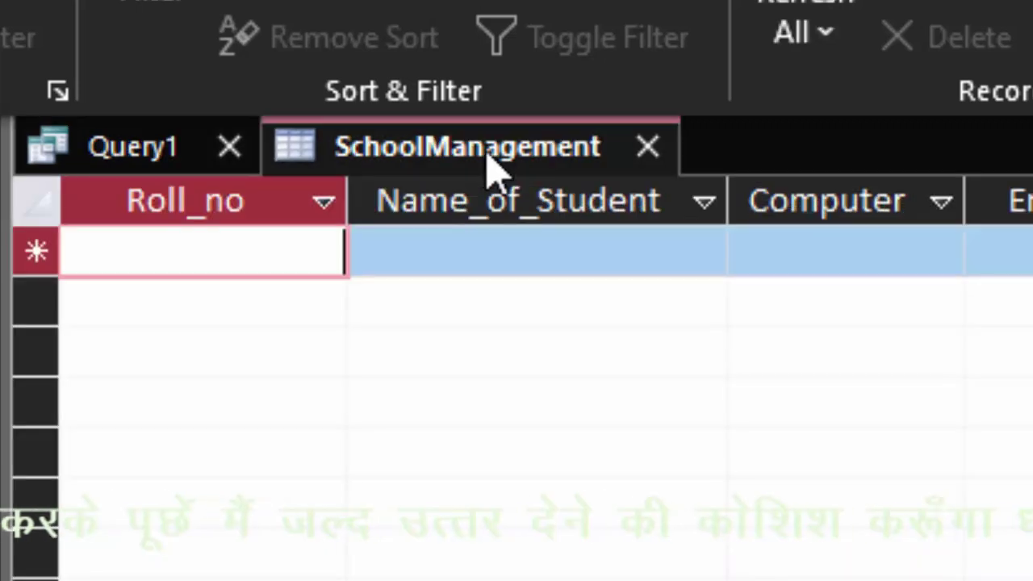
{"action": "left_click", "coordinate": [185, 159]}
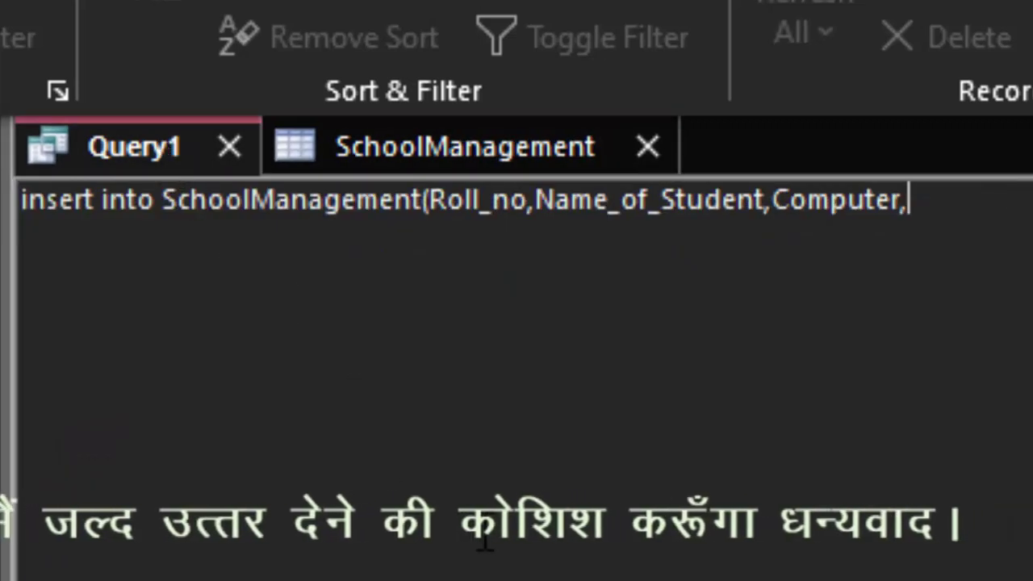
{"action": "type", "text": "Engli"}
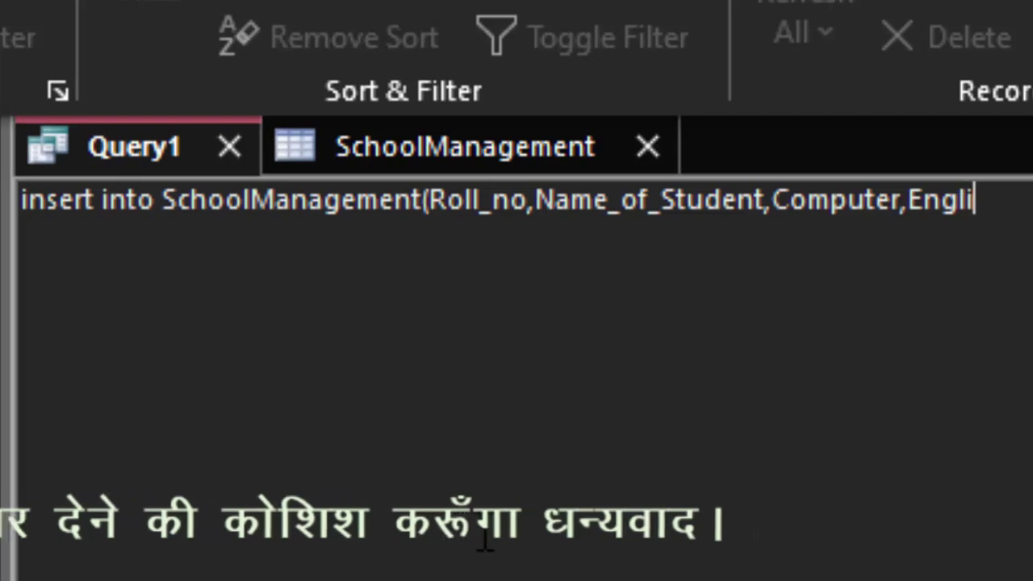
{"action": "type", "text": "sh,"}
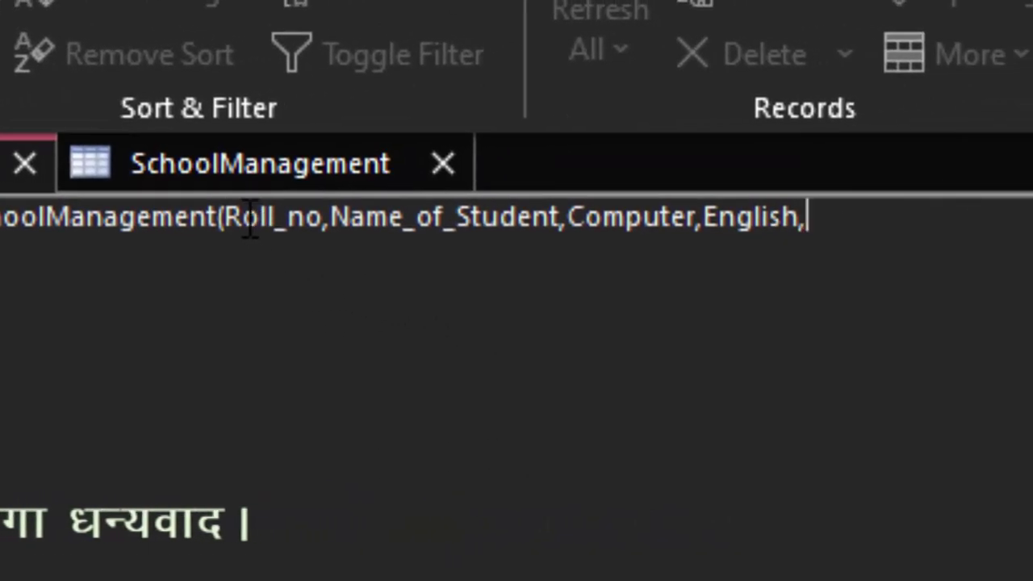
{"action": "left_click", "coordinate": [146, 166]}
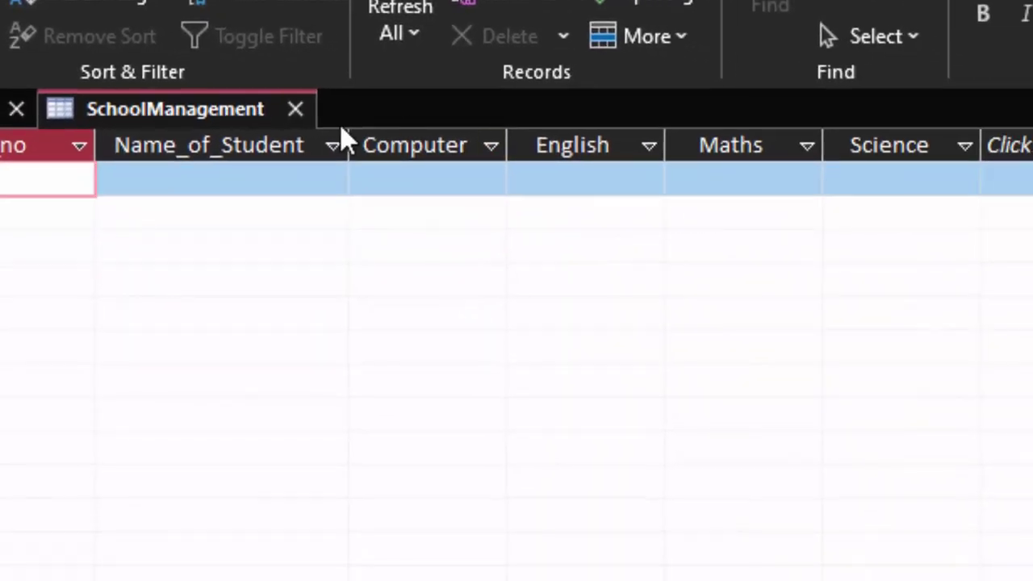
{"action": "left_click", "coordinate": [2, 109]}
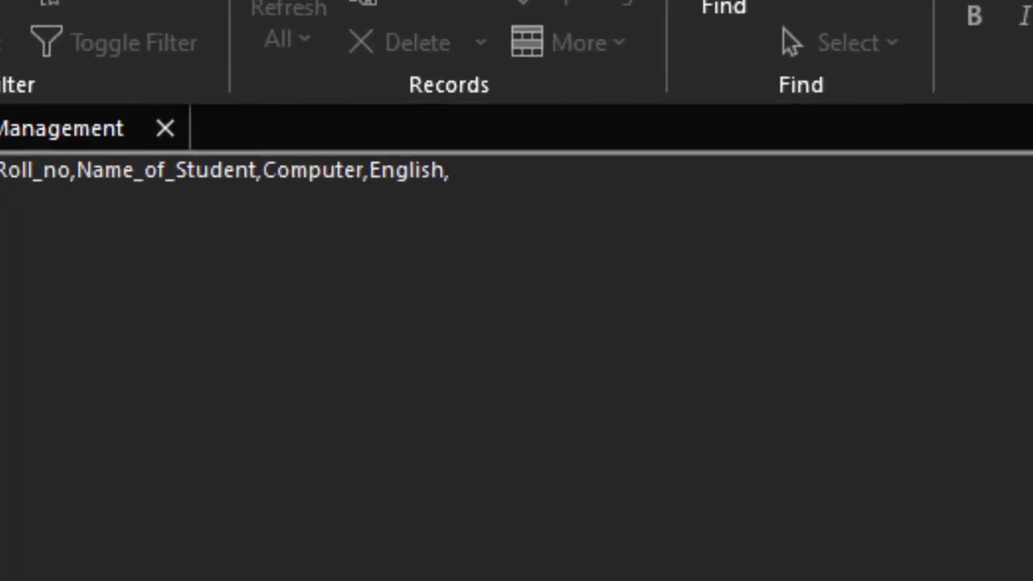
{"action": "type", "text": "Maths,Science)"}
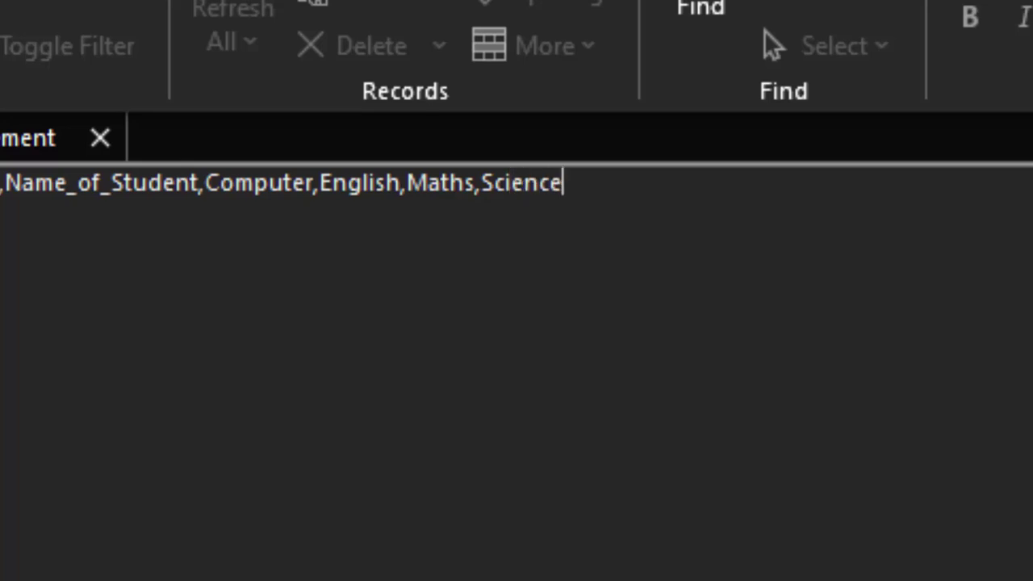
- Add a values clause with roll 1, a student's name, and marks 34, 56, 66, 87, then select all
{"action": "key", "text": "Return"}
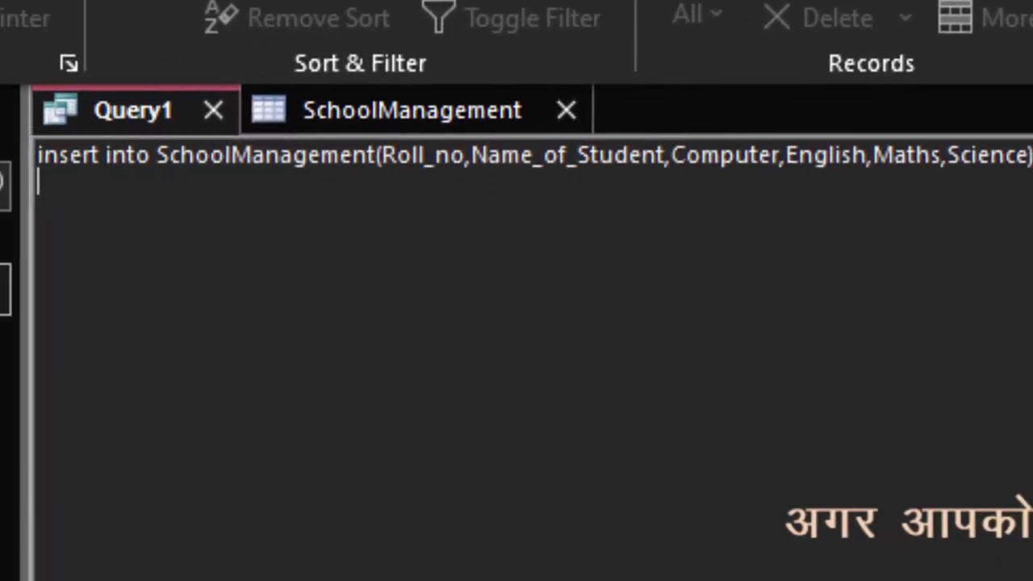
{"action": "type", "text": "va"}
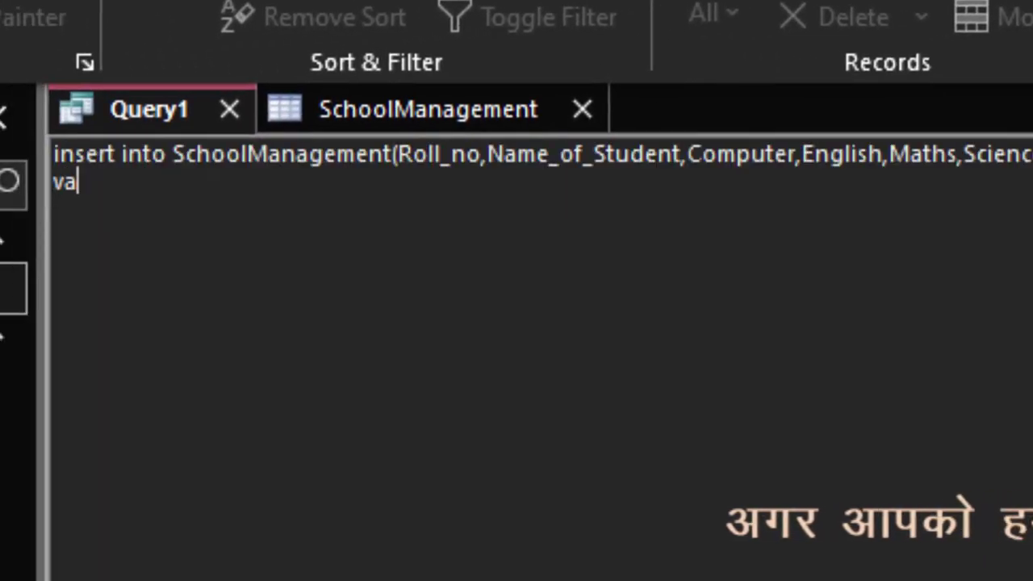
{"action": "type", "text": "lues("}
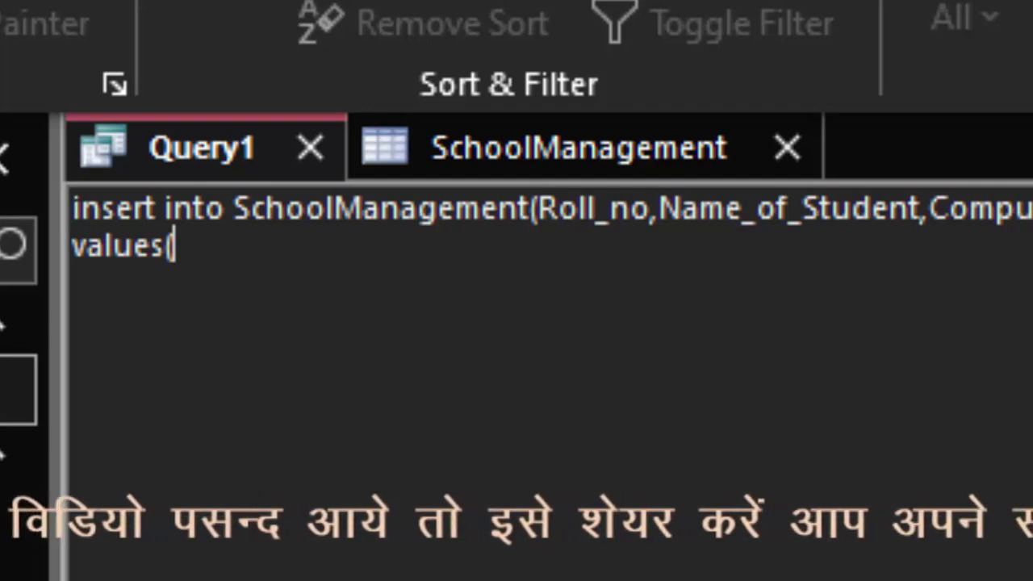
{"action": "type", "text": "1"}
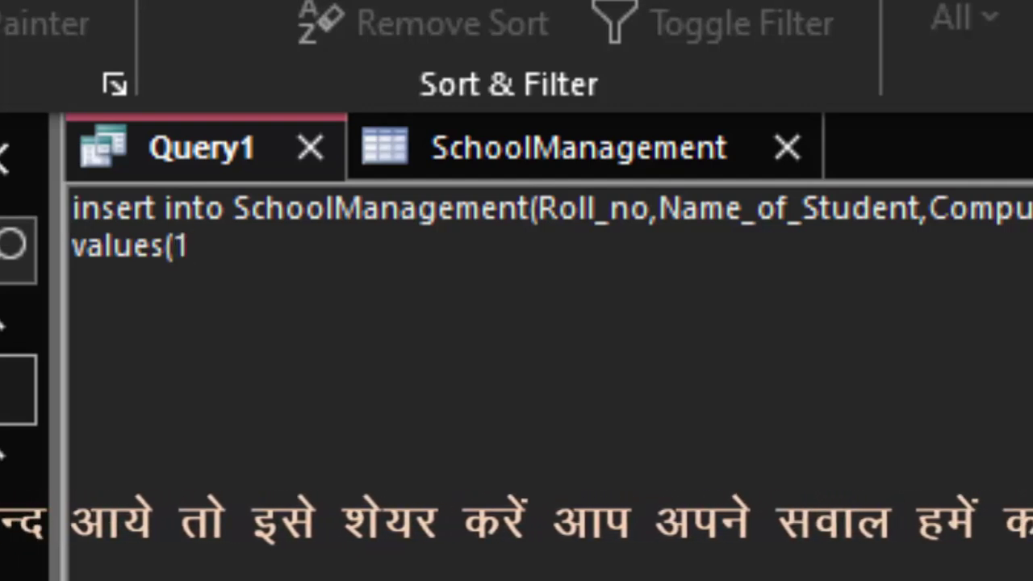
{"action": "type", "text": ","}
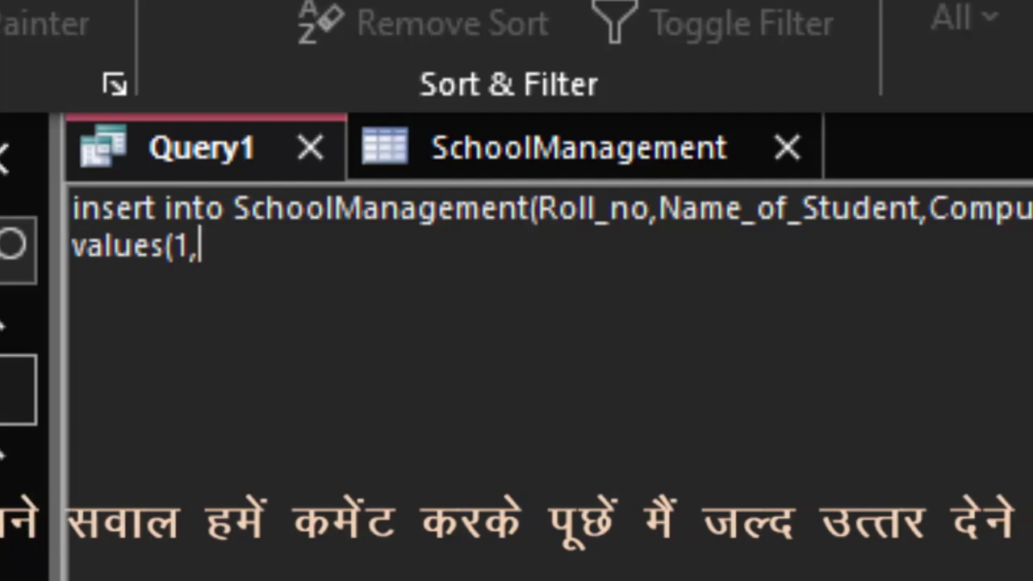
{"action": "type", "text": "'"}
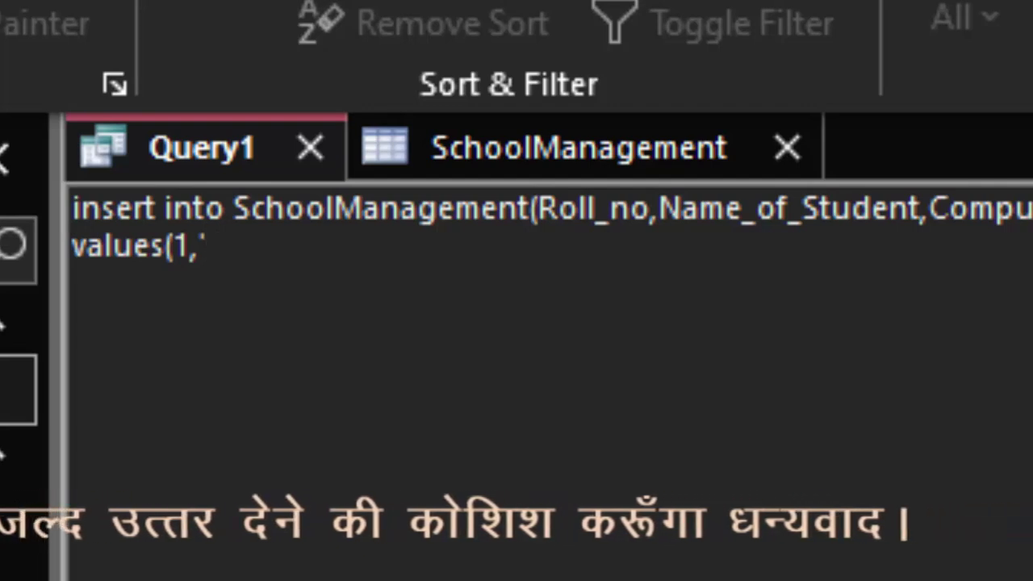
{"action": "type", "text": "H"}
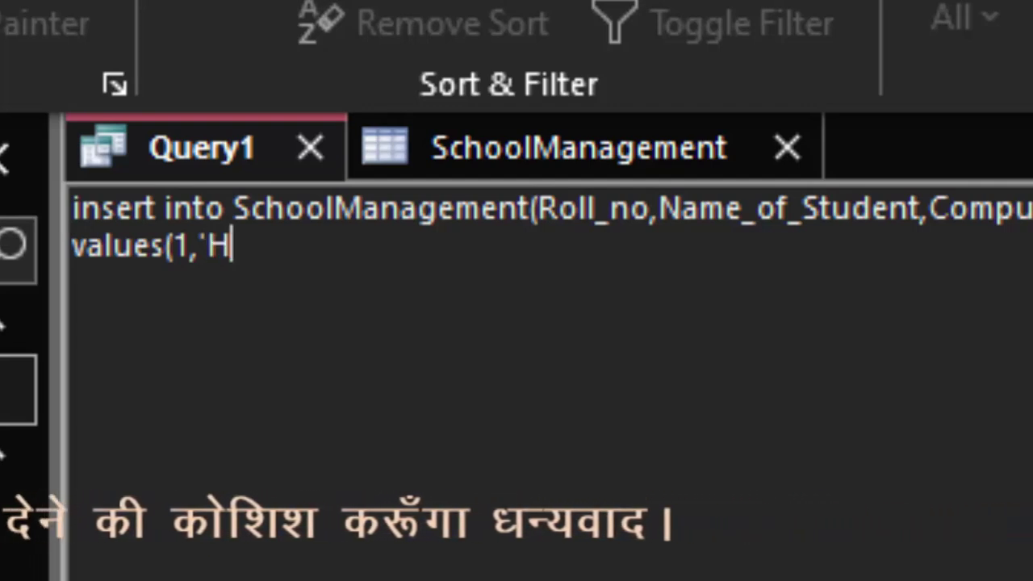
{"action": "type", "text": "eena',34,56,66"}
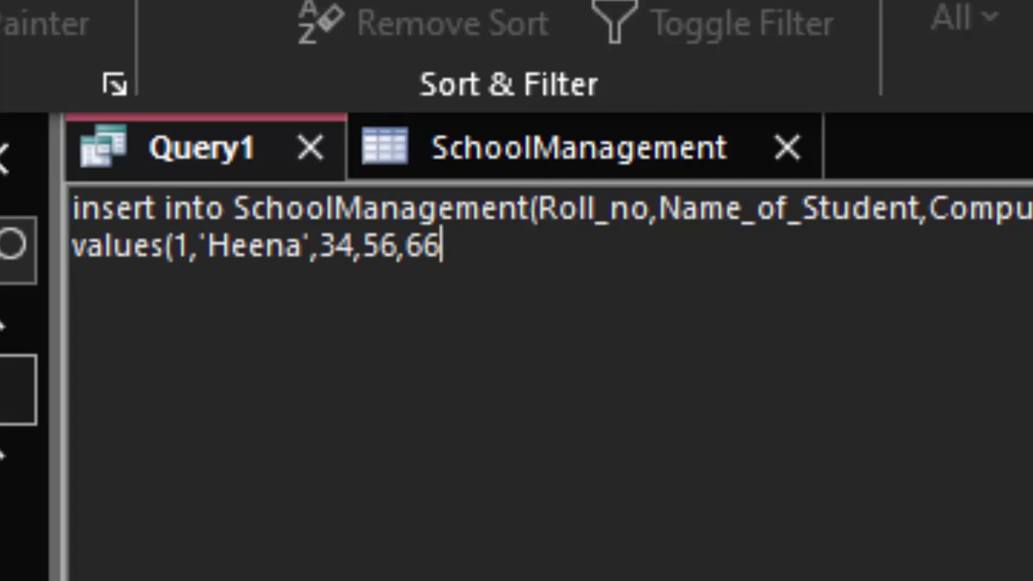
{"action": "type", "text": "m"}
{"action": "key", "text": "BackSpace"}
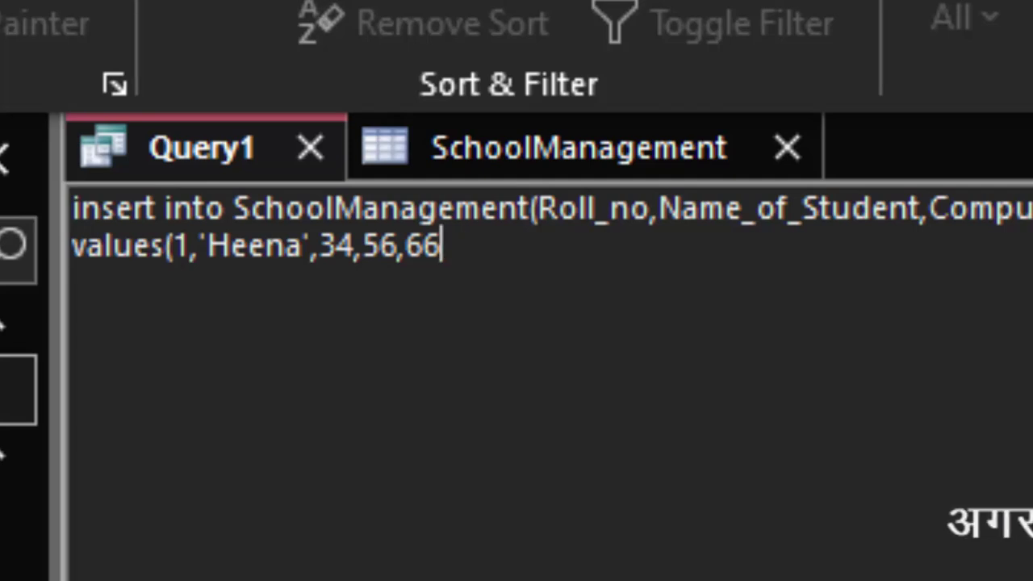
{"action": "type", "text": ",87"}
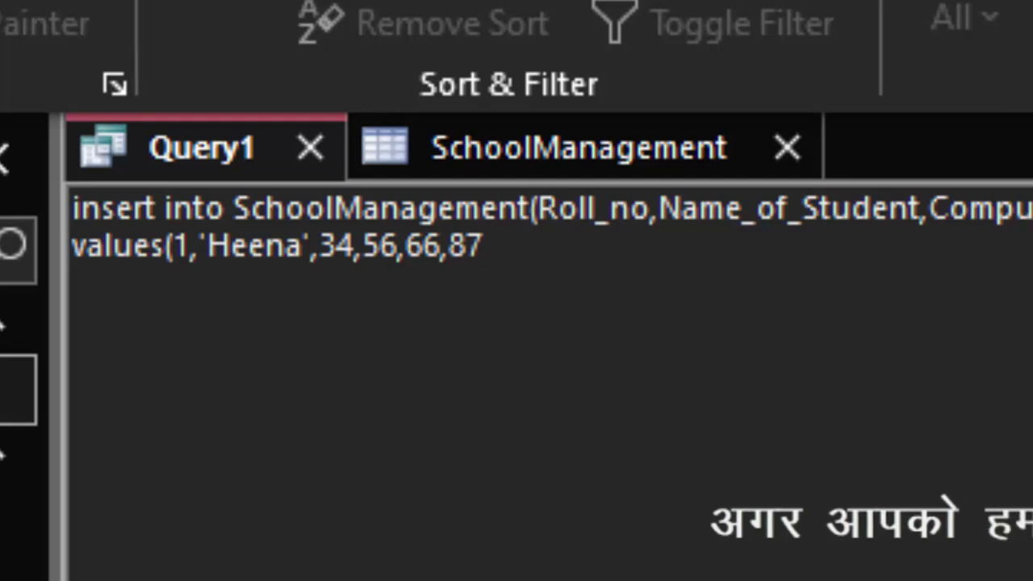
{"action": "type", "text": ");"}
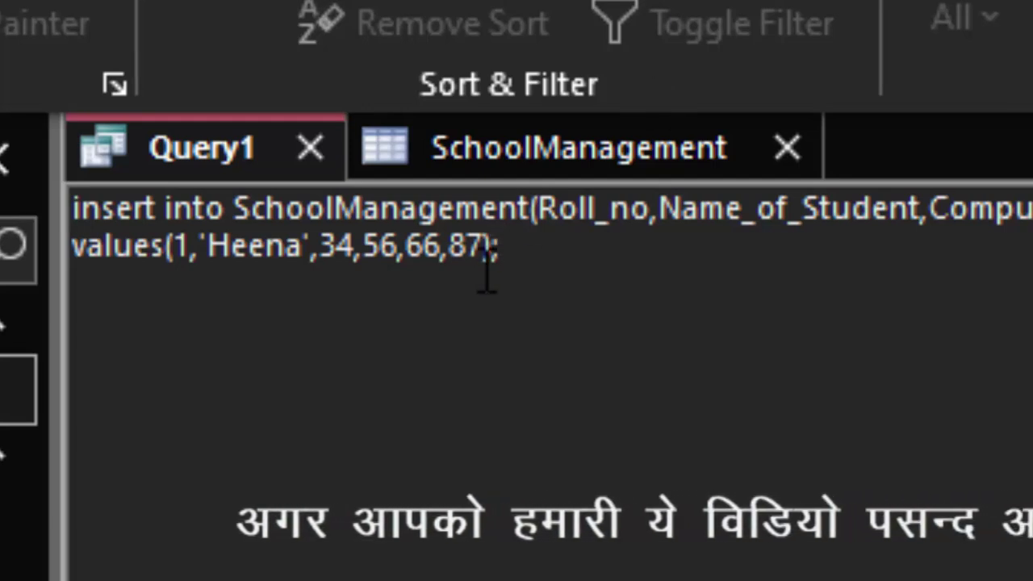
{"action": "key", "text": "Return"}
{"action": "key", "text": "ctrl+a"}
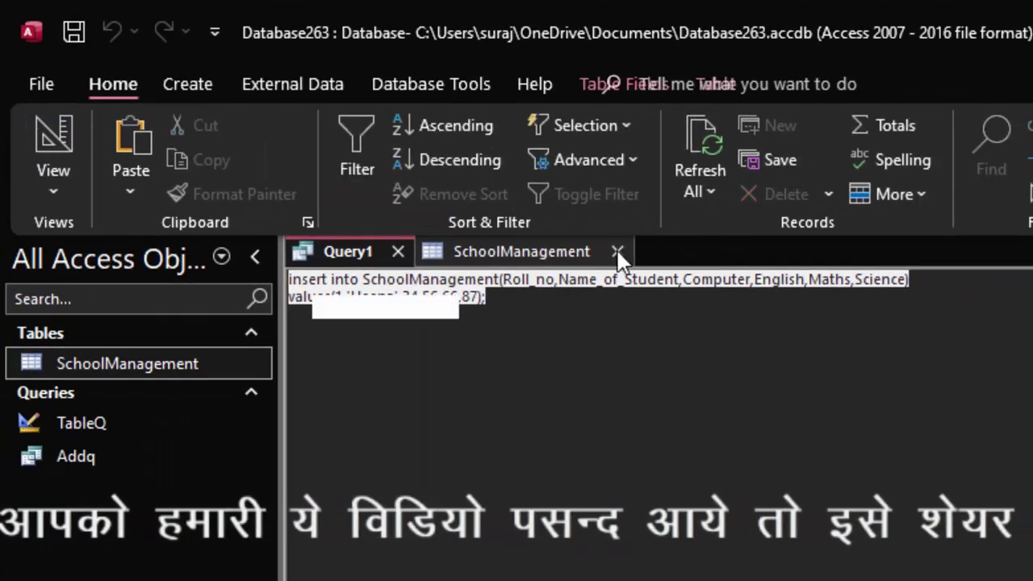
- Run the insert, confirm the one-row append, and open SchoolManagement to see roll 1
{"action": "left_click", "coordinate": [619, 248]}
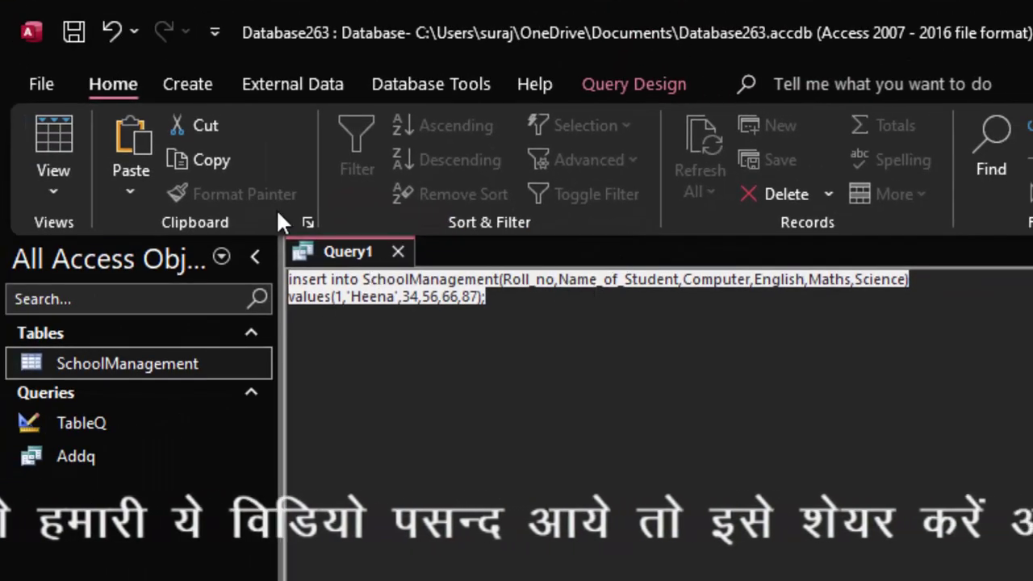
{"action": "left_click", "coordinate": [594, 84]}
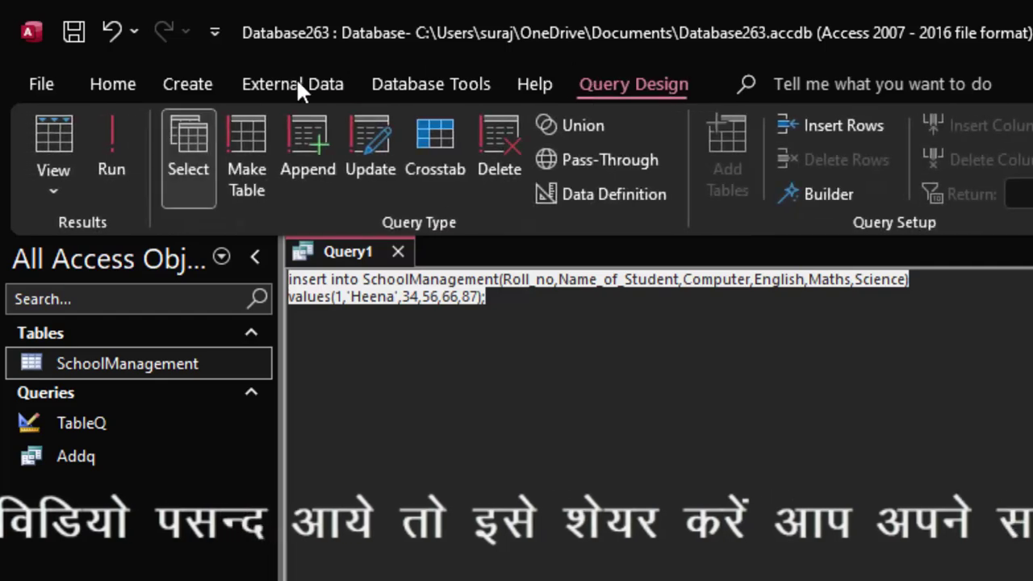
{"action": "left_click", "coordinate": [117, 145]}
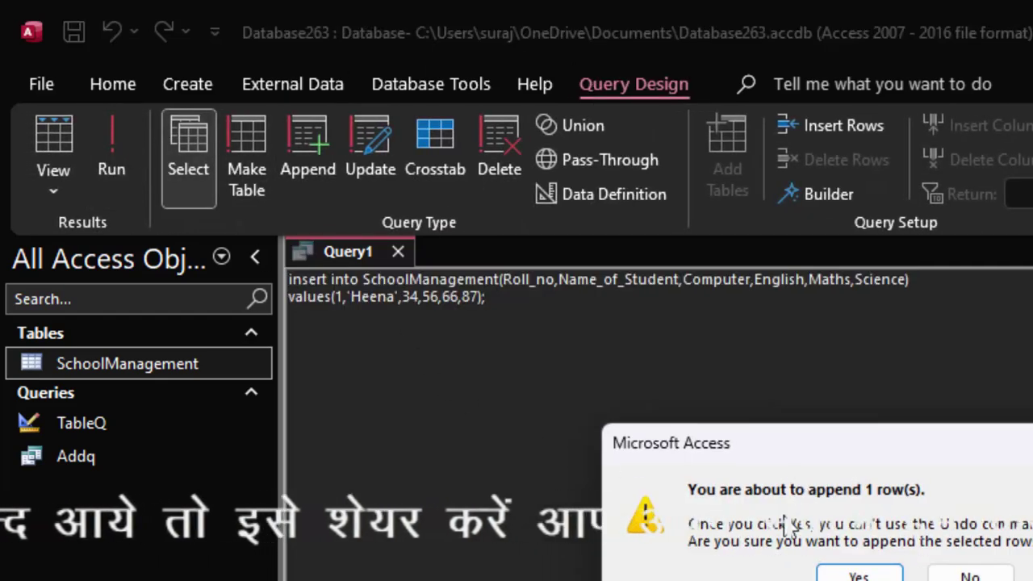
{"action": "left_click", "coordinate": [864, 574]}
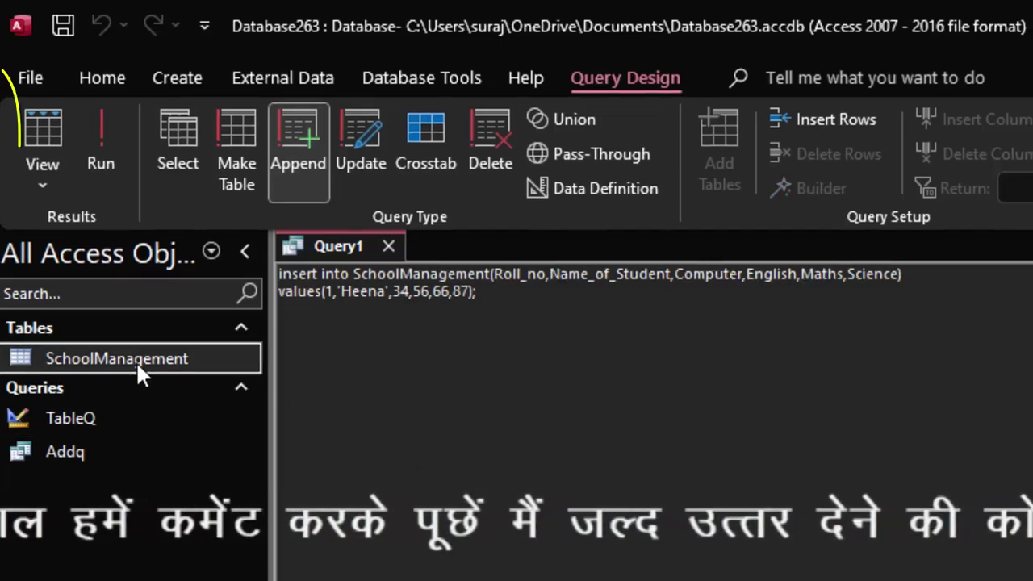
{"action": "double_click", "coordinate": [135, 361]}
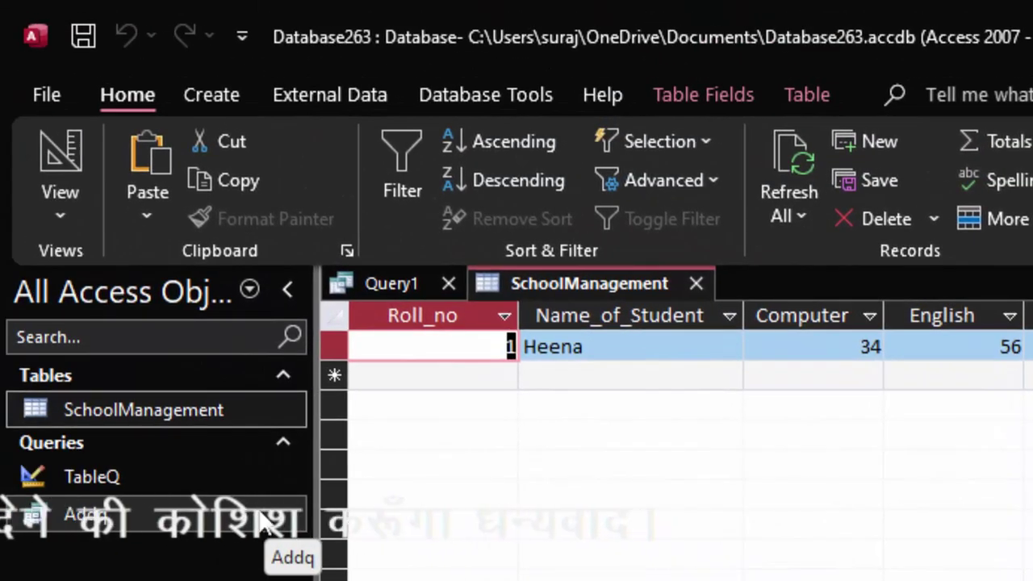
- Save the query as InsertrecordQ and close both open tabs
{"action": "right_click", "coordinate": [416, 282]}
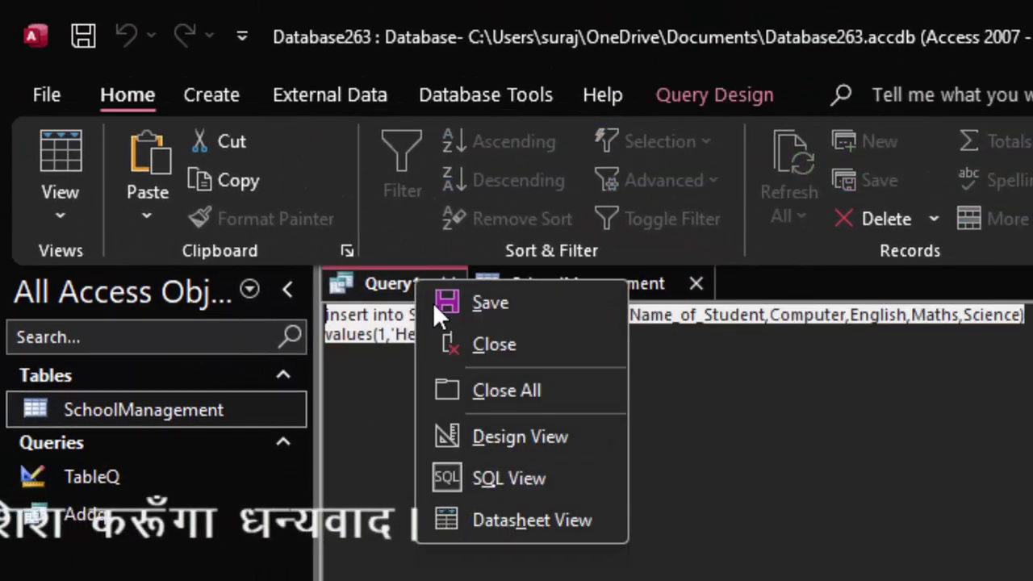
{"action": "left_click", "coordinate": [468, 307]}
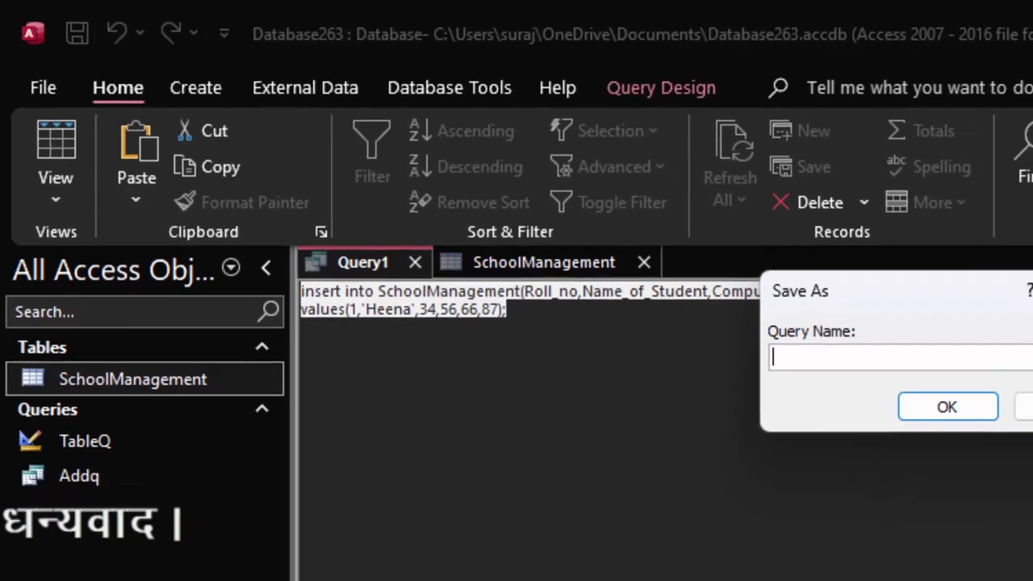
{"action": "type", "text": "InsertrecordQ"}
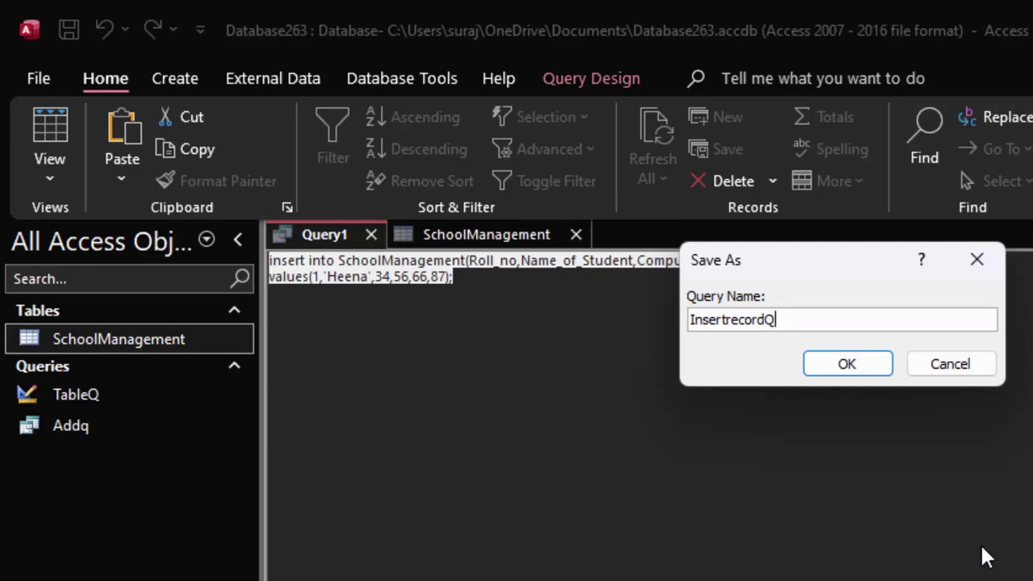
{"action": "key", "text": "Return"}
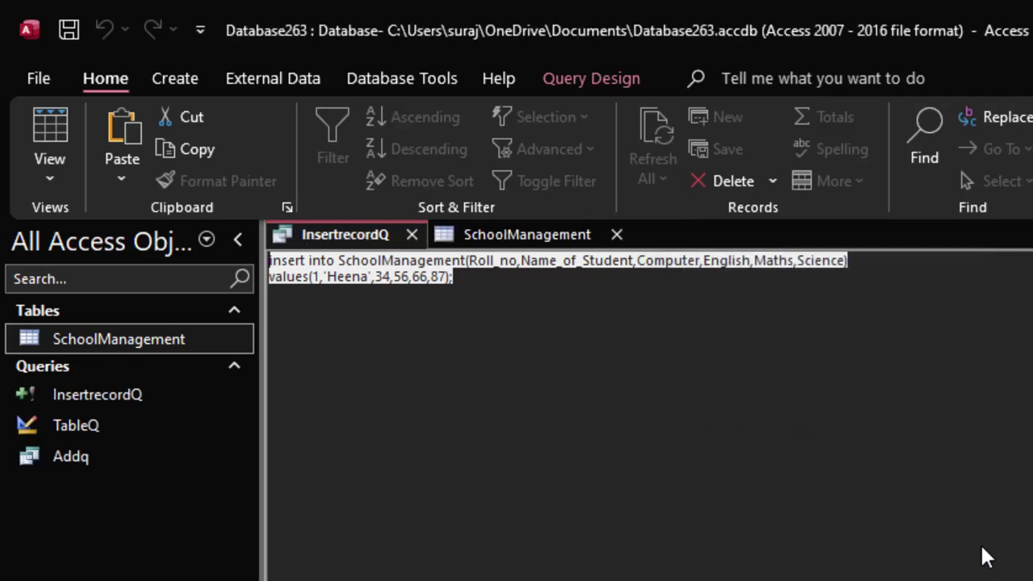
{"action": "left_click", "coordinate": [412, 235]}
{"action": "left_click", "coordinate": [454, 234]}
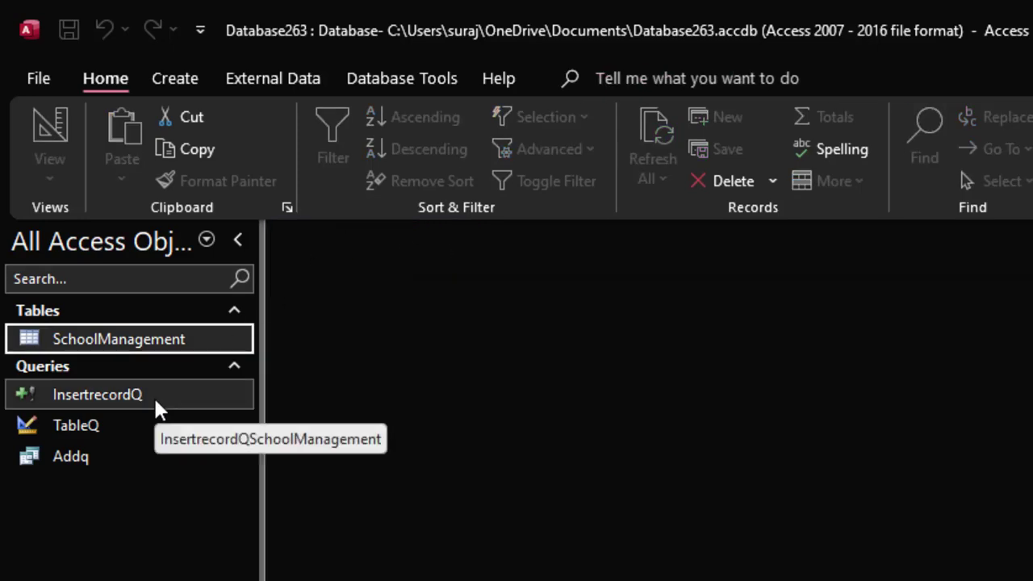
- Open Addq to view Total_Marks 243, then open InsertrecordQ in SQL View
{"action": "double_click", "coordinate": [132, 458]}
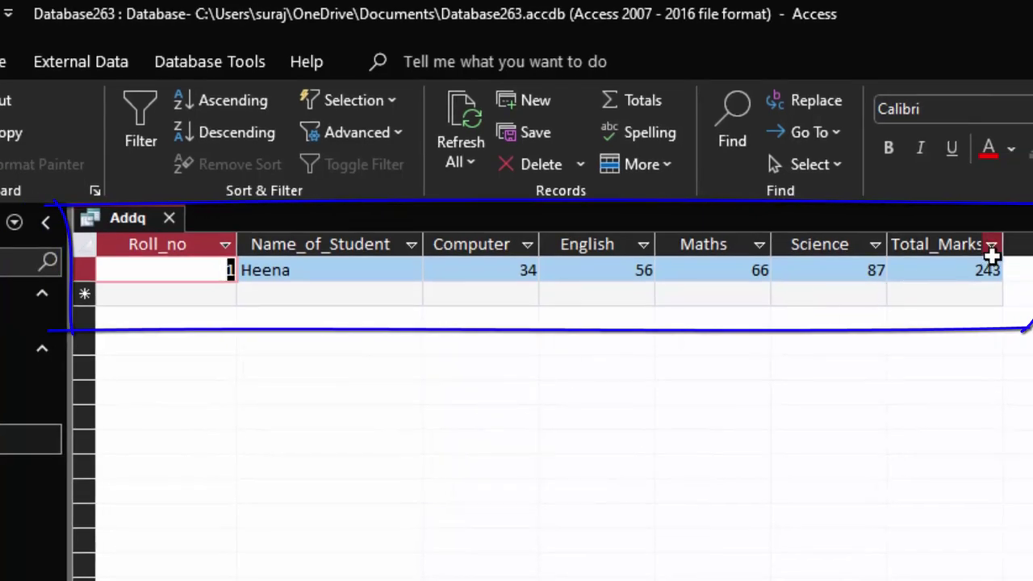
{"action": "mouse_move", "coordinate": [1003, 243]}
{"action": "left_mouse_down"}
{"action": "mouse_move", "coordinate": [1023, 262]}
{"action": "mouse_move", "coordinate": [1032, 244]}
{"action": "left_mouse_up"}
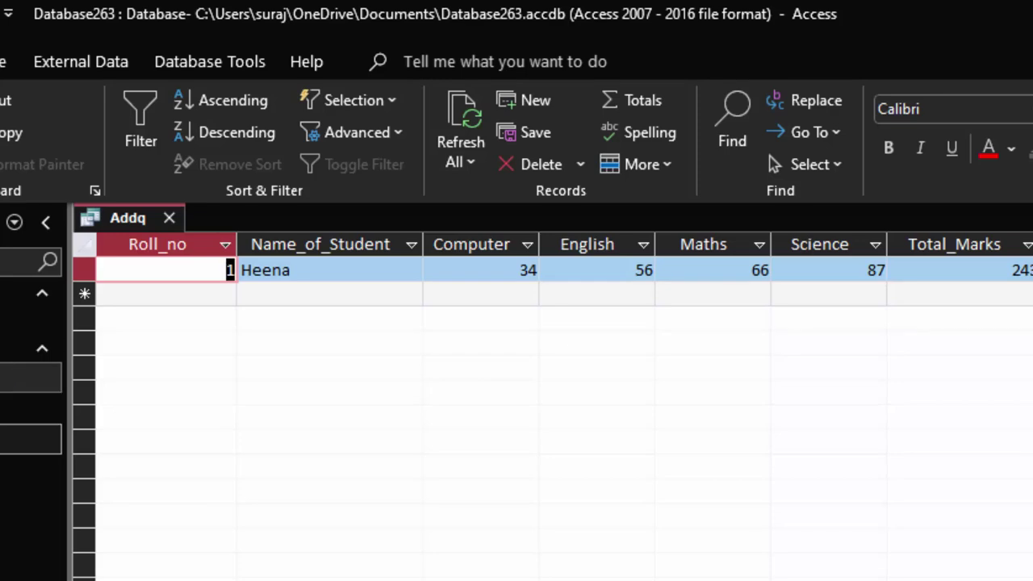
{"action": "left_click", "coordinate": [24, 378]}
{"action": "right_click", "coordinate": [24, 377]}
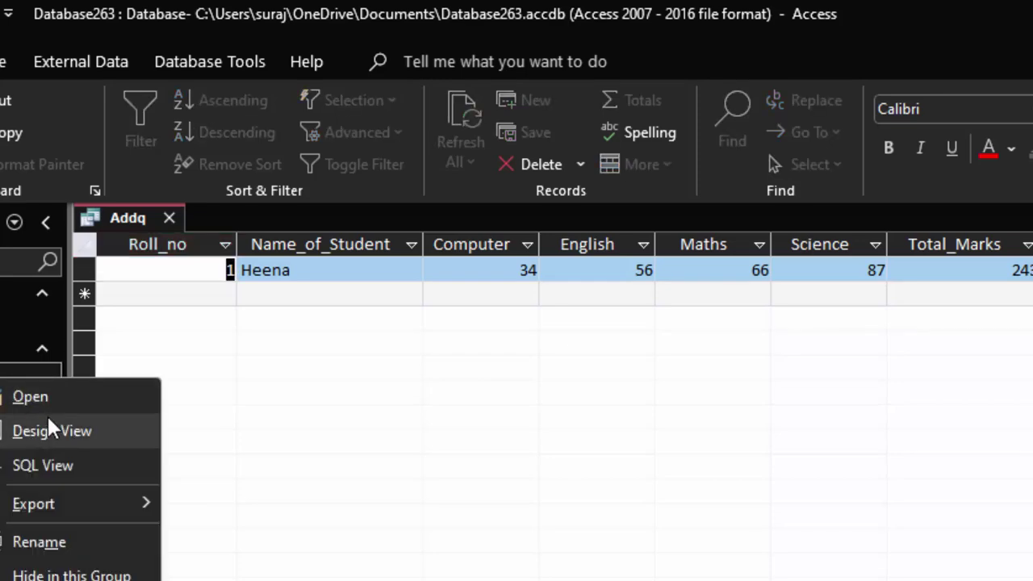
{"action": "left_click", "coordinate": [48, 464]}
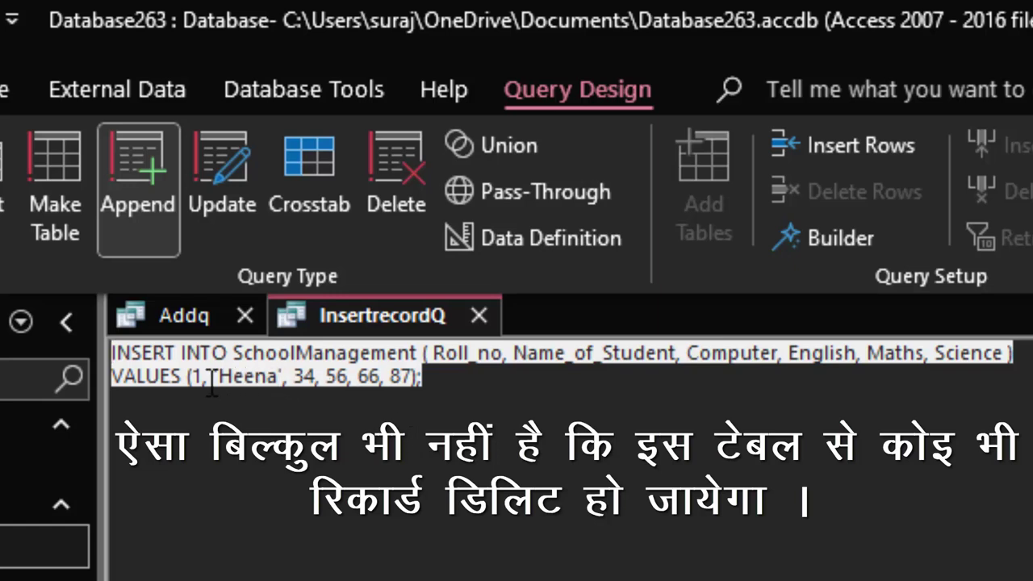
- Change the roll number to 2 and replace the student's name in VALUES
{"action": "left_click", "coordinate": [207, 381]}
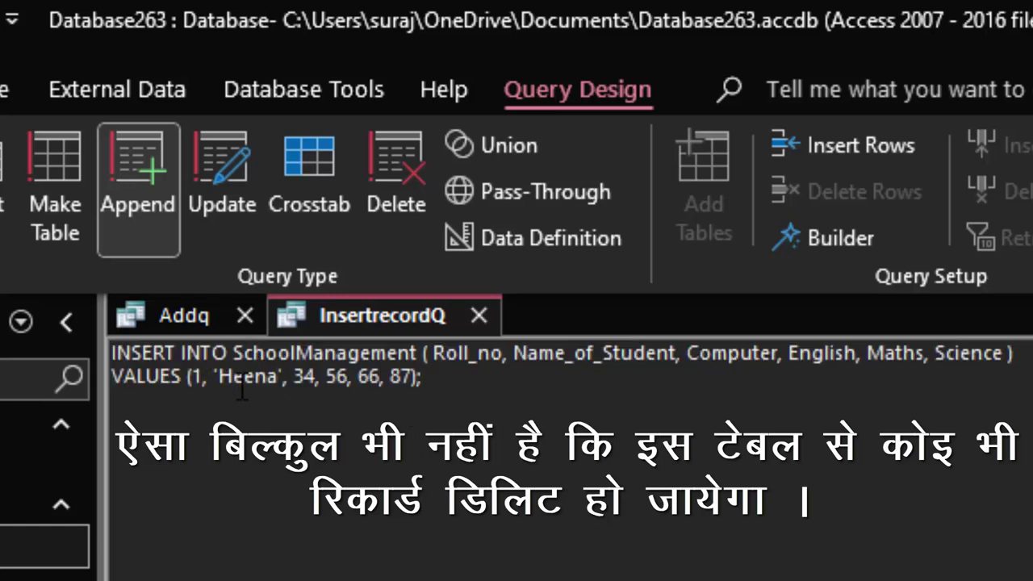
{"action": "key", "text": "BackSpace"}
{"action": "type", "text": "2"}
{"action": "key", "text": "BackSpace"}
{"action": "key", "text": "BackSpace"}
{"action": "key", "text": "BackSpace"}
{"action": "key", "text": "BackSpace"}
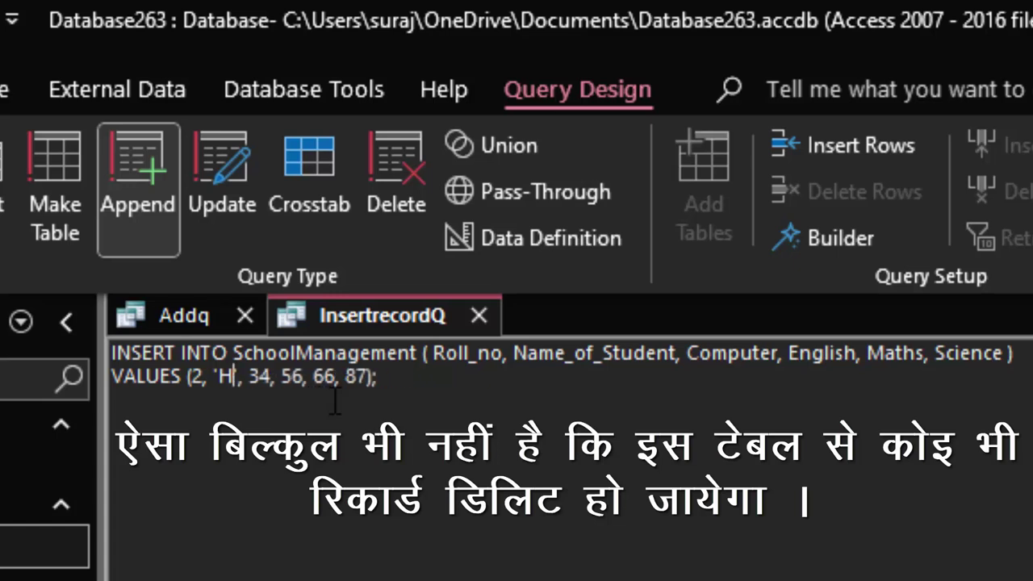
{"action": "key", "text": "BackSpace"}
{"action": "type", "text": "Rajes"}
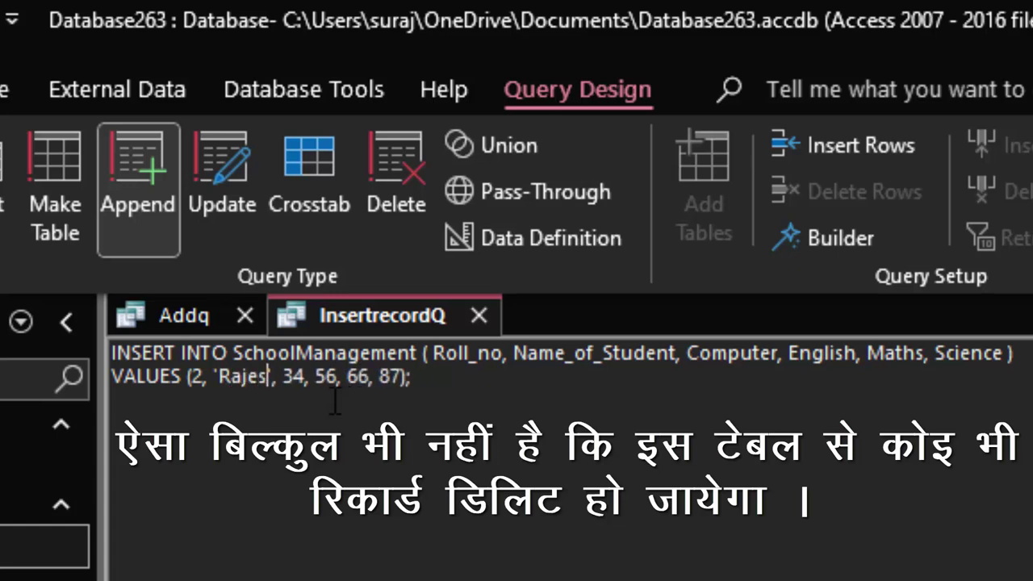
{"action": "type", "text": "h"}
- Change the marks to 54, 56, 46 and 83, then select the whole statement
{"action": "left_click", "coordinate": [307, 376]}
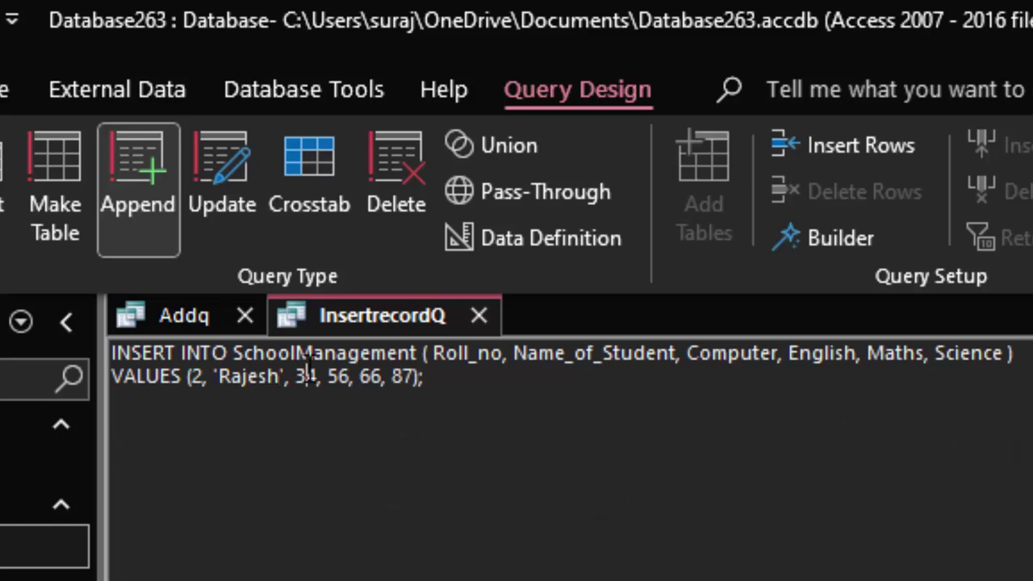
{"action": "key", "text": "BackSpace"}
{"action": "type", "text": "5"}
{"action": "key", "text": "BackSpace"}
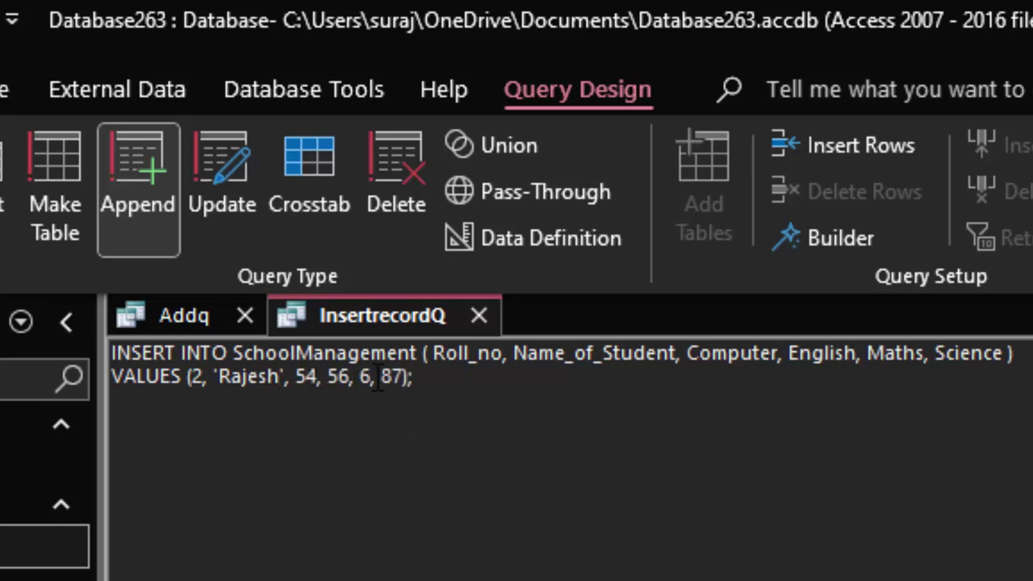
{"action": "type", "text": "4"}
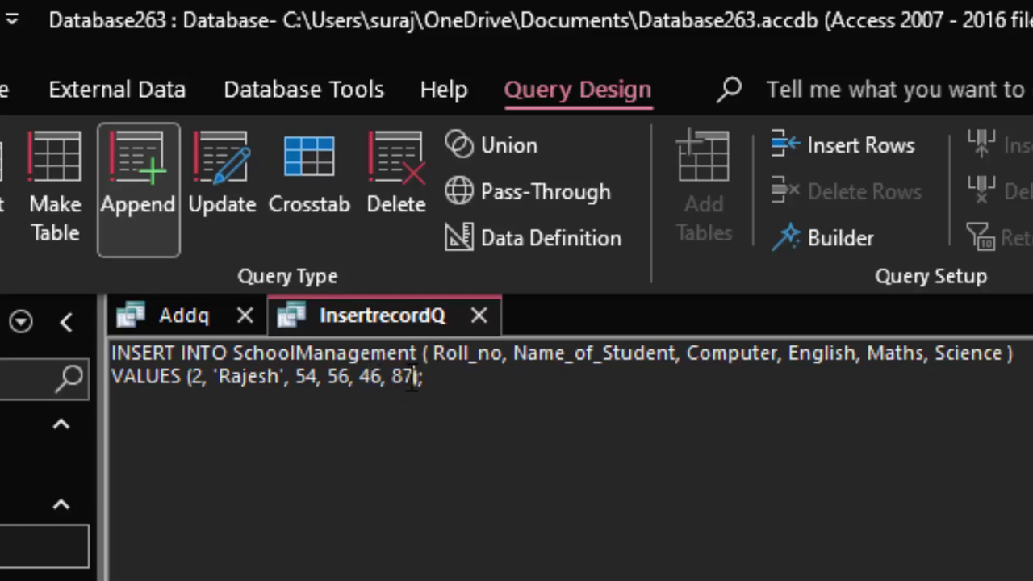
{"action": "key", "text": "BackSpace"}
{"action": "type", "text": "3"}
{"action": "key", "text": "ctrl+a"}
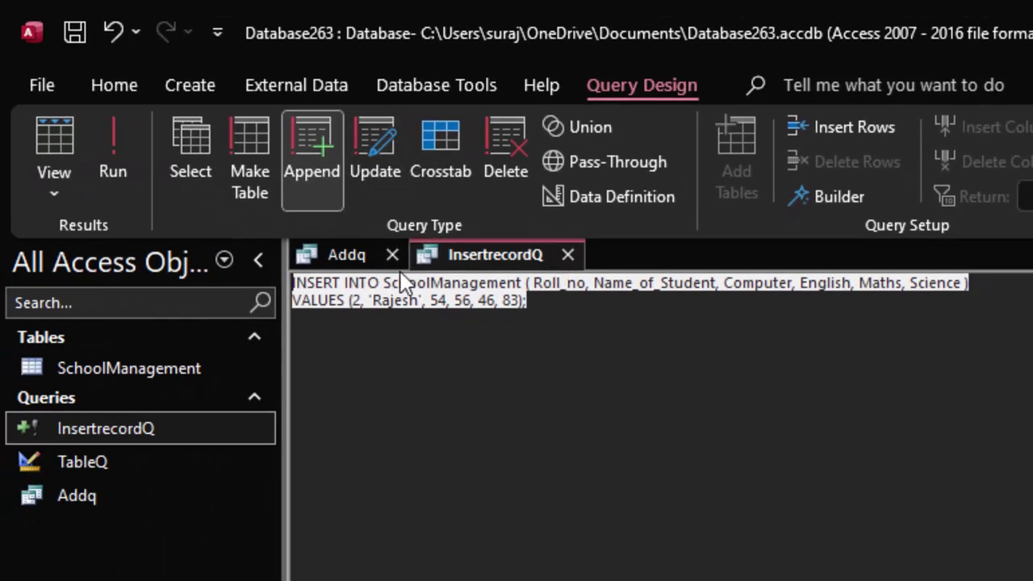
- Close Addq saving its layout, then run the insert and confirm the one-row append
{"action": "left_click", "coordinate": [392, 253]}
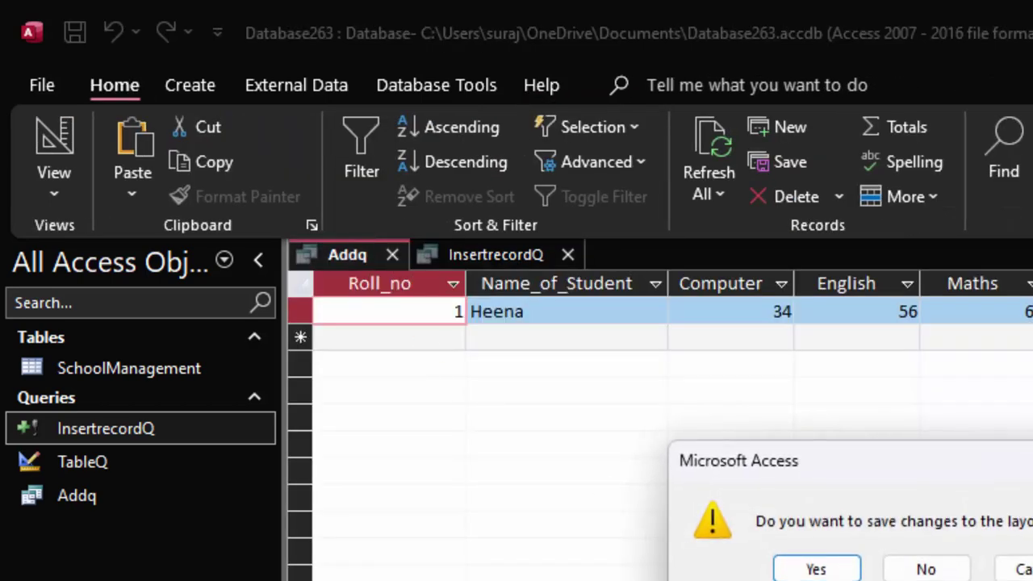
{"action": "left_click", "coordinate": [816, 566]}
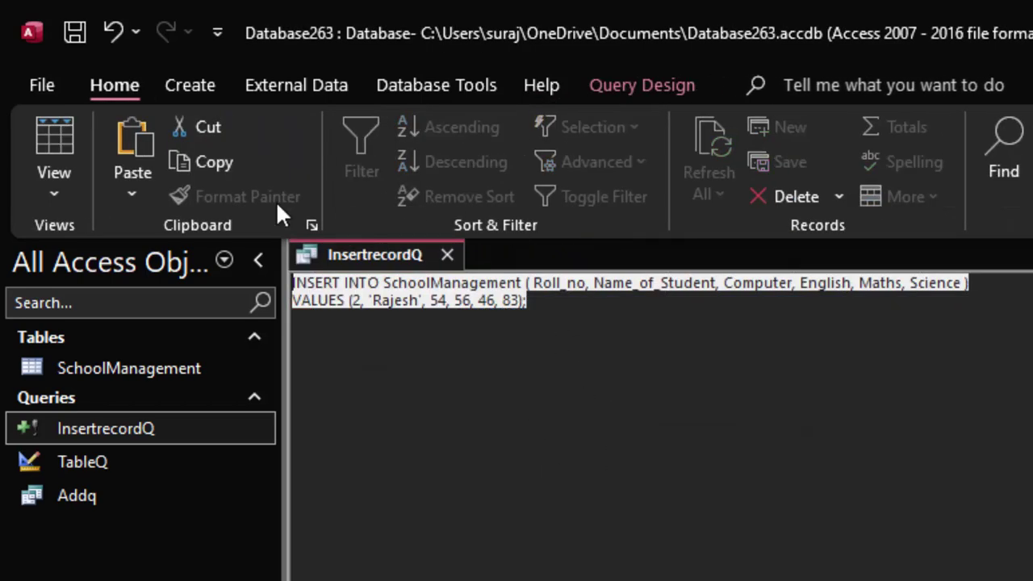
{"action": "left_click", "coordinate": [616, 95]}
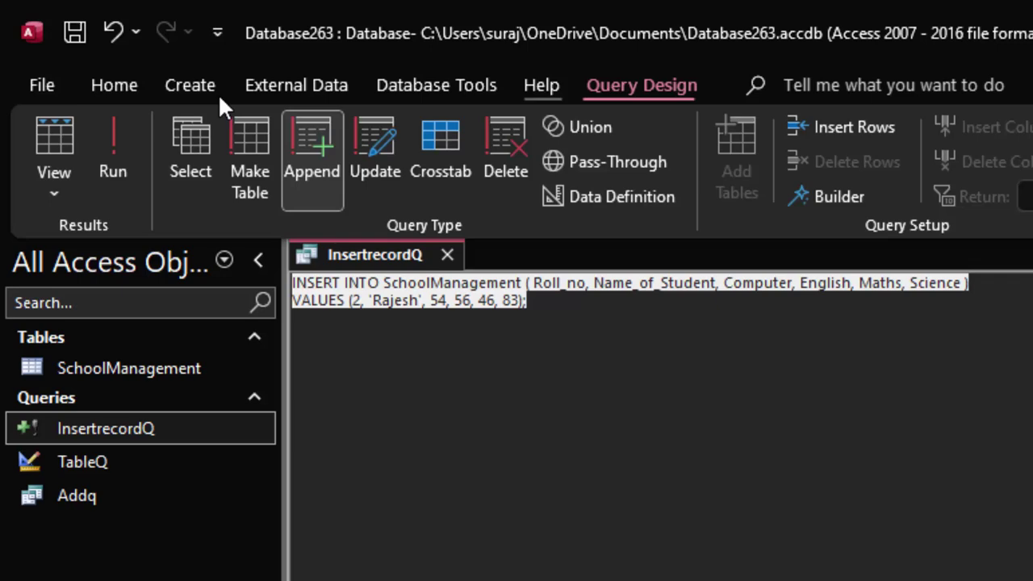
{"action": "left_click", "coordinate": [104, 156]}
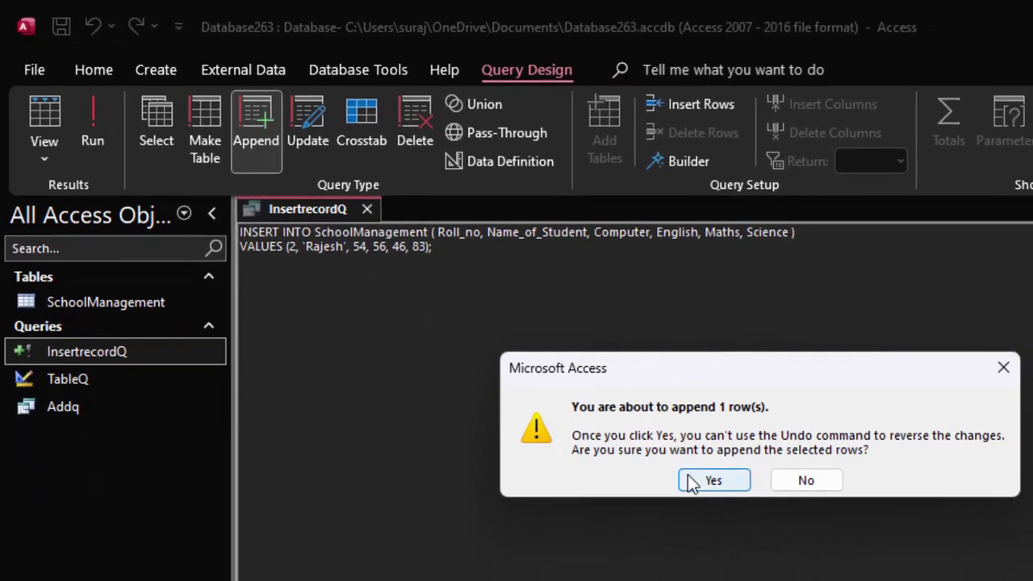
{"action": "left_click", "coordinate": [692, 482]}
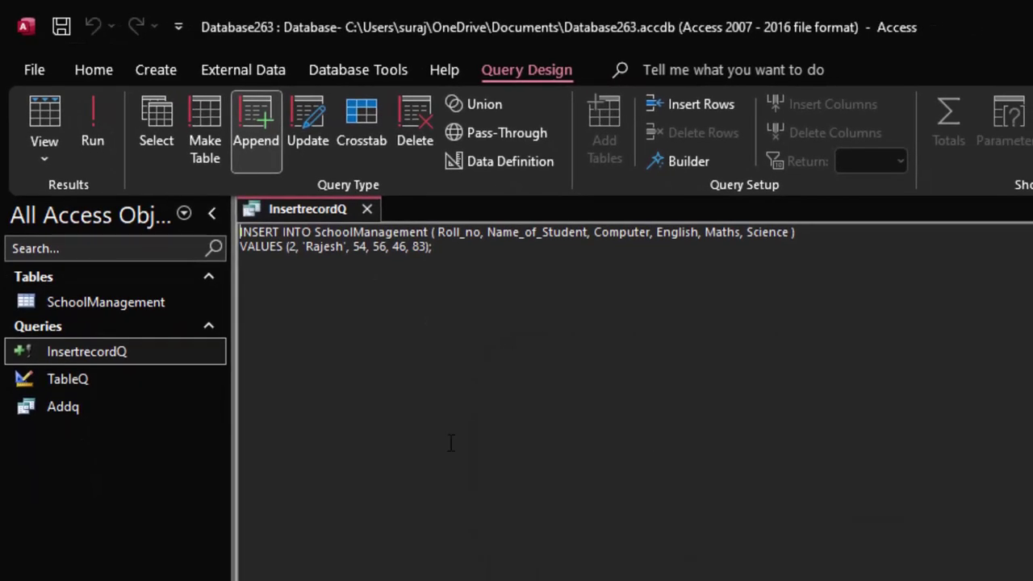
- Open SchoolManagement and Addq to check roll 2 with total 239
{"action": "double_click", "coordinate": [135, 300]}
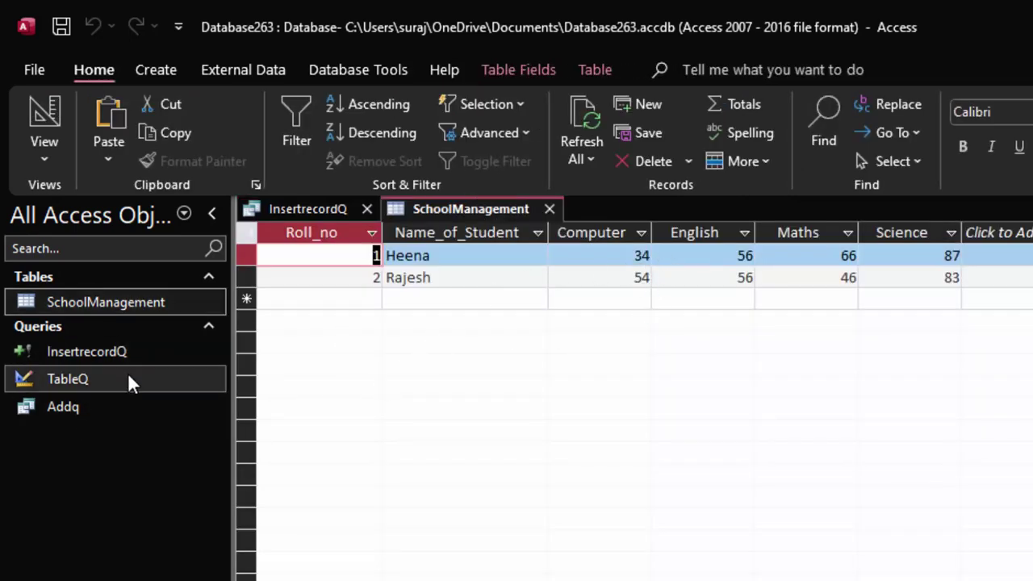
{"action": "left_click", "coordinate": [125, 410]}
{"action": "double_click", "coordinate": [125, 408]}
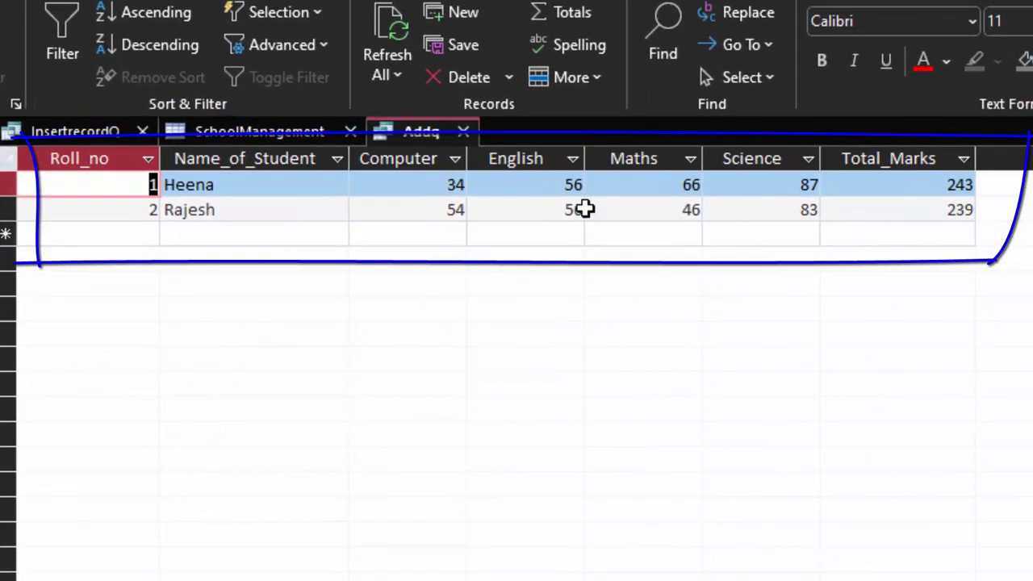
- Change the roll number to 3 and replace the student's name in VALUES
{"action": "left_click", "coordinate": [42, 129]}
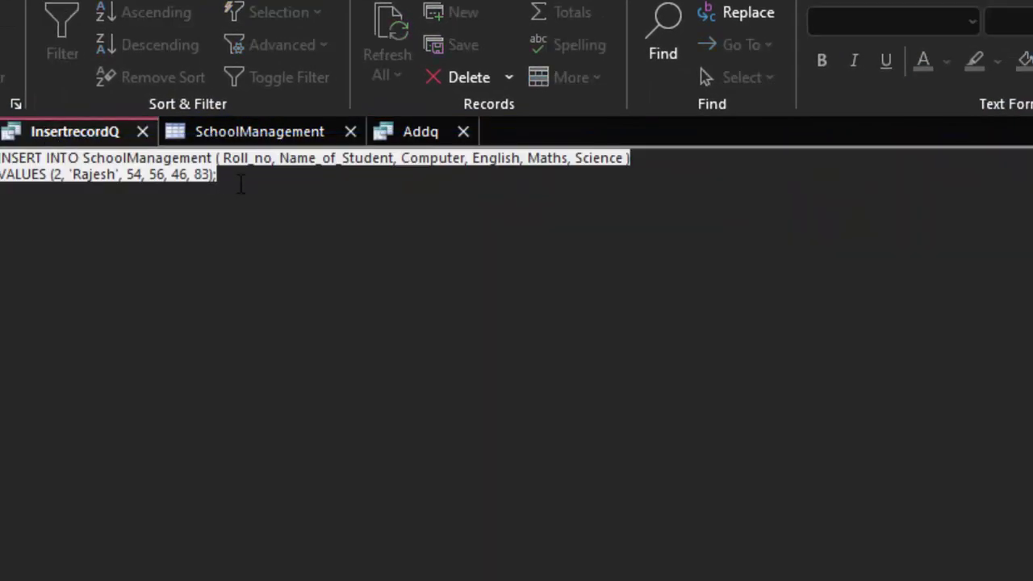
{"action": "left_click", "coordinate": [63, 175]}
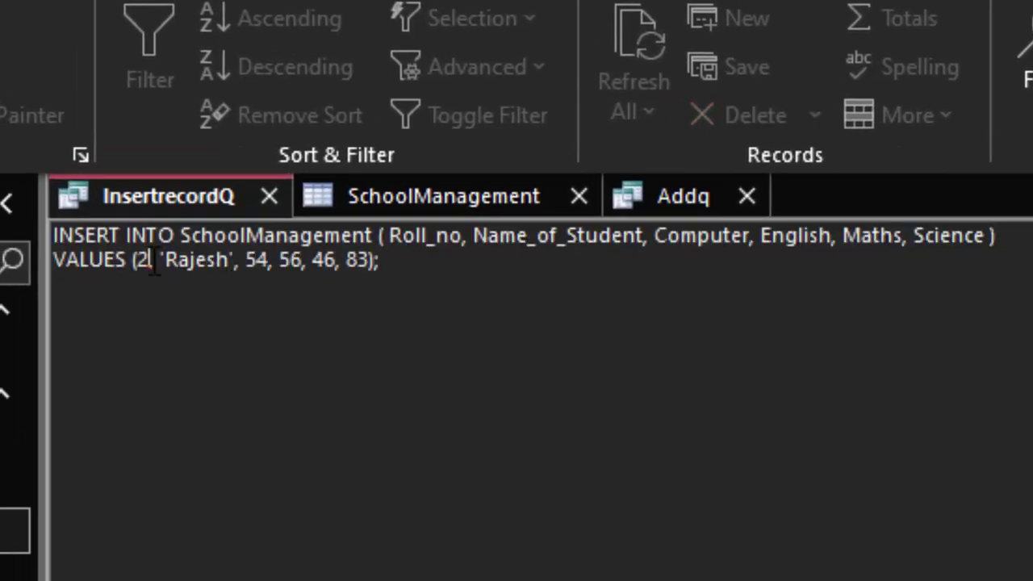
{"action": "key", "text": "BackSpace"}
{"action": "type", "text": "3"}
{"action": "left_click", "coordinate": [232, 268]}
{"action": "key", "text": "BackSpace"}
{"action": "key", "text": "BackSpace"}
{"action": "key", "text": "BackSpace"}
{"action": "key", "text": "BackSpace"}
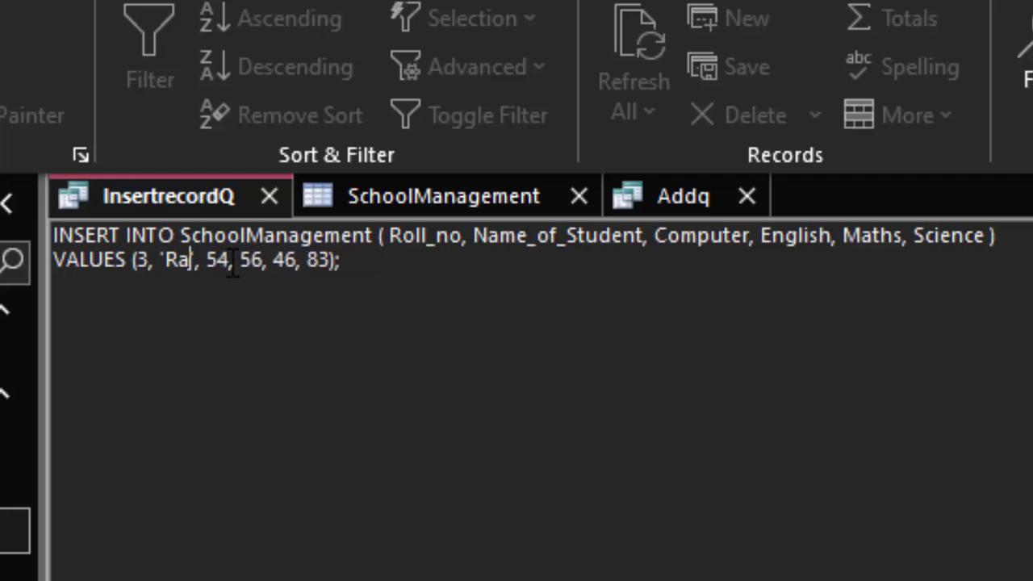
{"action": "key", "text": "BackSpace"}
{"action": "type", "text": "ani"}
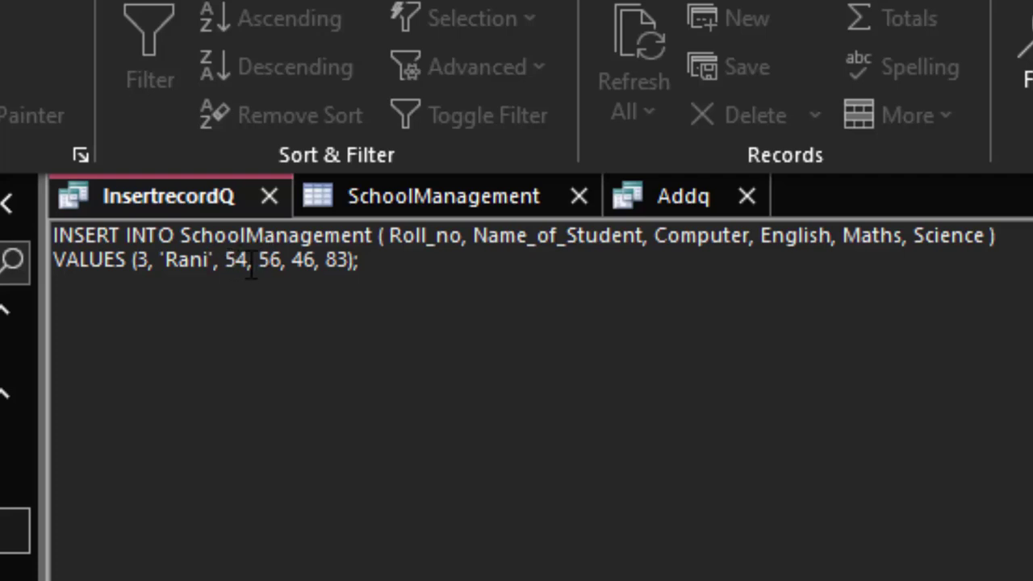
- Set the Computer and English marks to 58 and 86, then close Addq and SchoolManagement
{"action": "left_click", "coordinate": [251, 269]}
{"action": "key", "text": "BackSpace"}
{"action": "type", "text": "8"}
{"action": "left_click", "coordinate": [272, 269]}
{"action": "key", "text": "BackSpace"}
{"action": "type", "text": "8"}
{"action": "left_click", "coordinate": [745, 197]}
{"action": "left_click", "coordinate": [578, 197]}
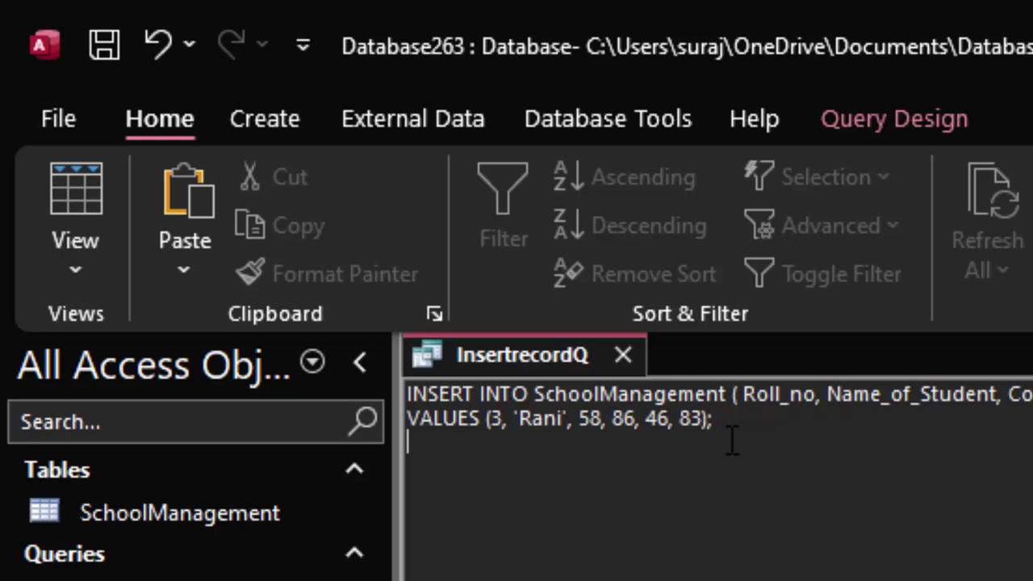
- Run the append query to add the roll 3 student with marks 58, 86, 46, 83, then open Addq to check the total of 273
{"action": "left_click_drag", "start_coordinate": [729, 439], "coordinate": [359, 363]}
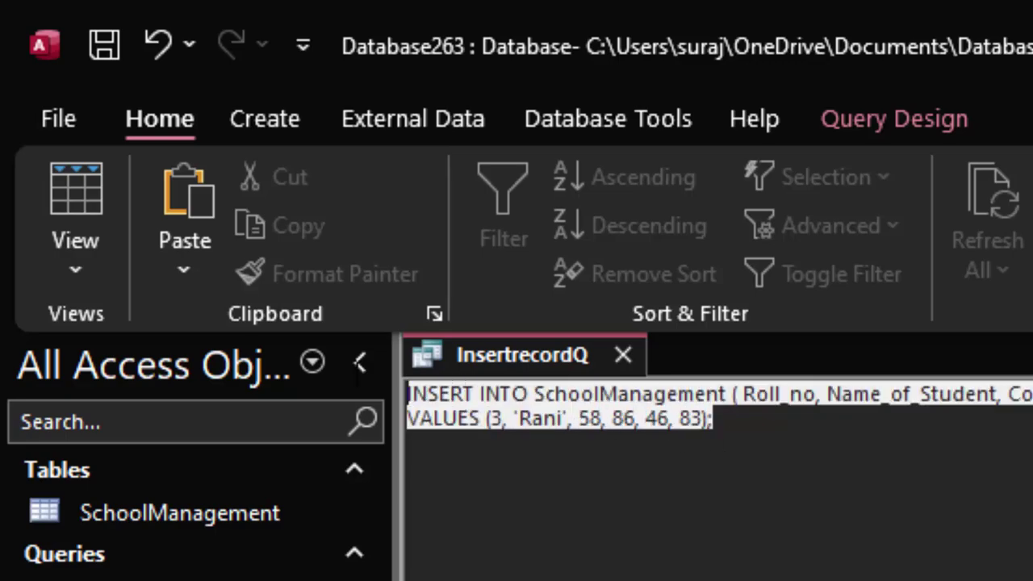
{"action": "left_click", "coordinate": [892, 119]}
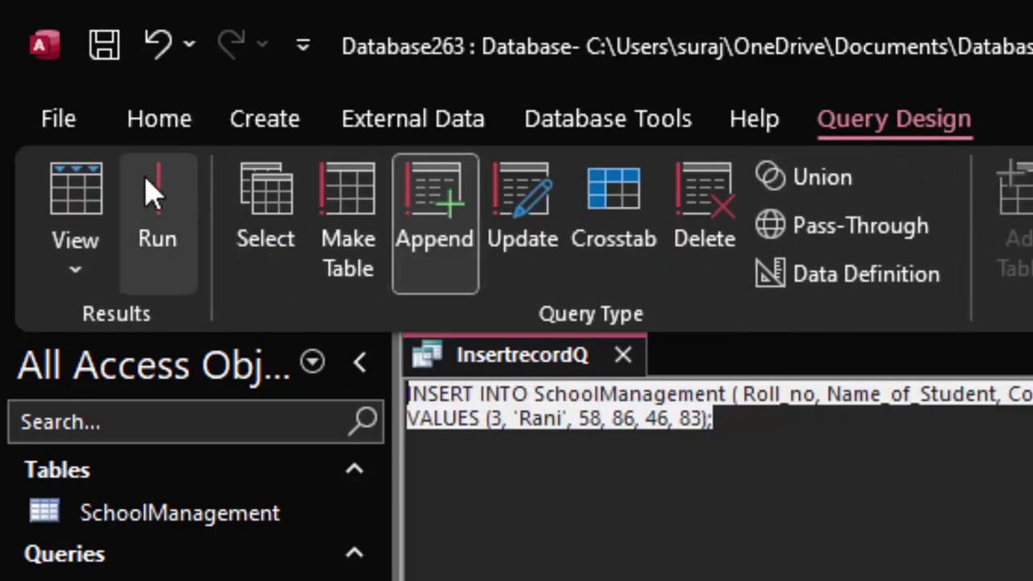
{"action": "left_click", "coordinate": [153, 193]}
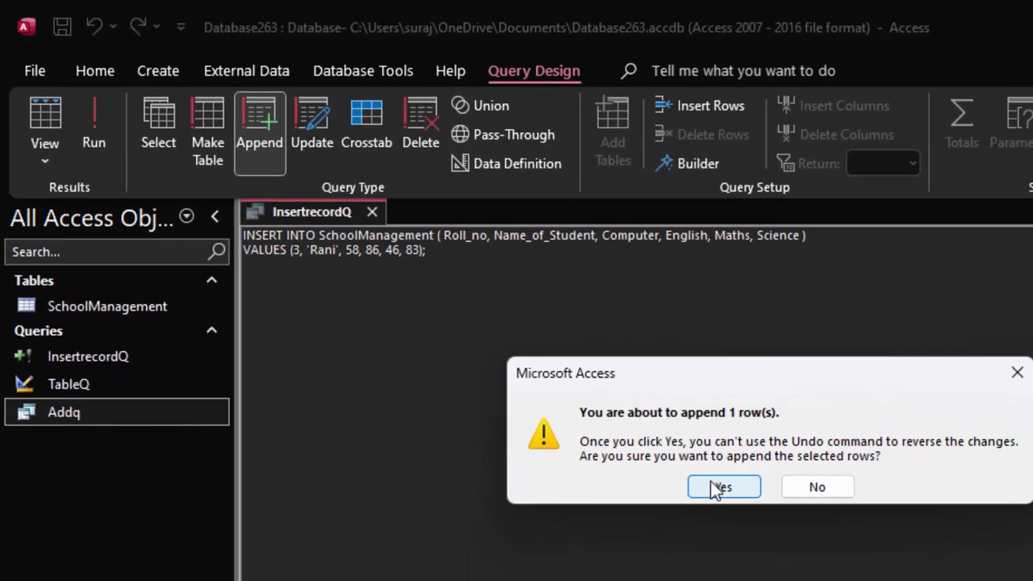
{"action": "left_click", "coordinate": [719, 486]}
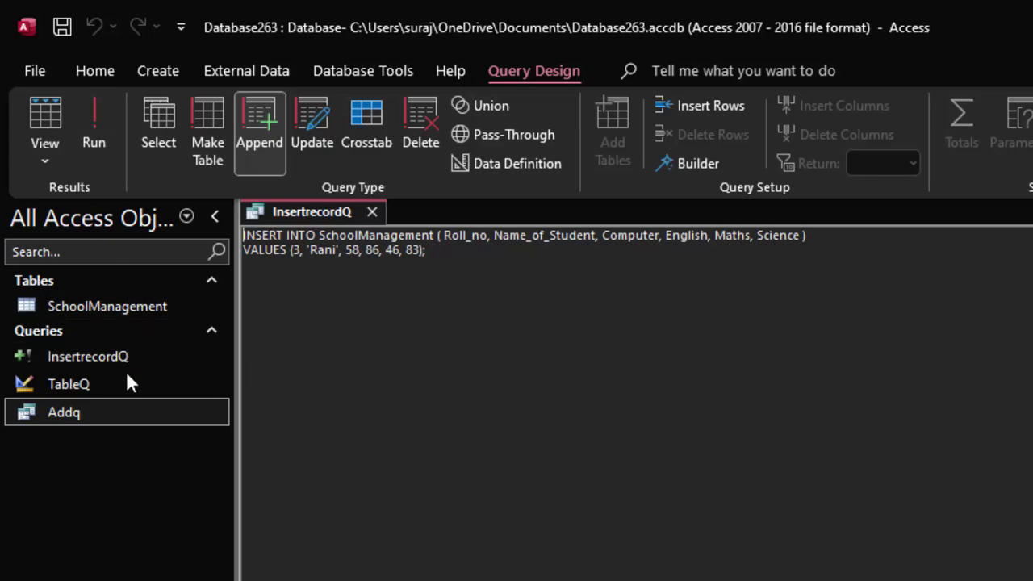
{"action": "double_click", "coordinate": [123, 412]}
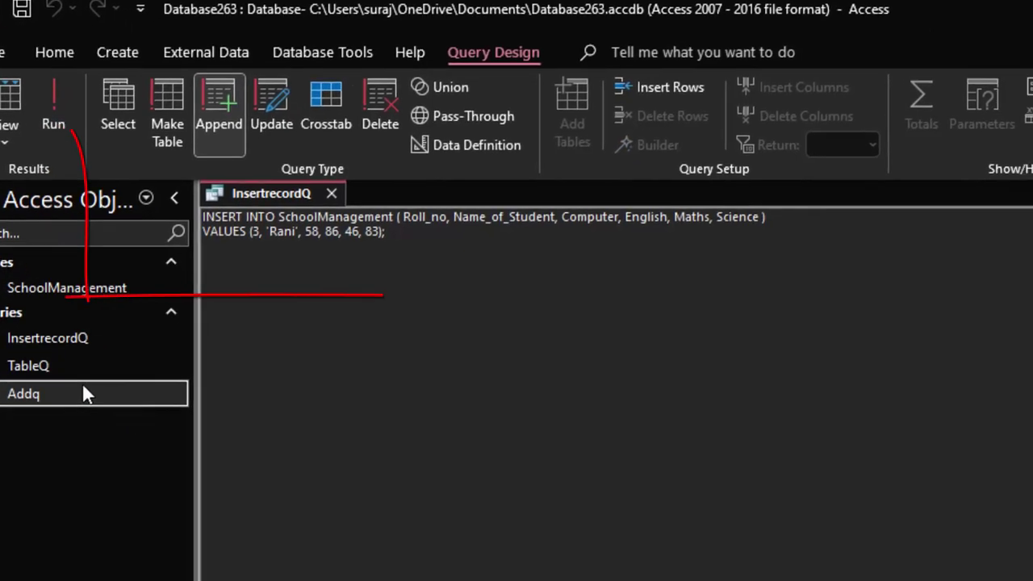